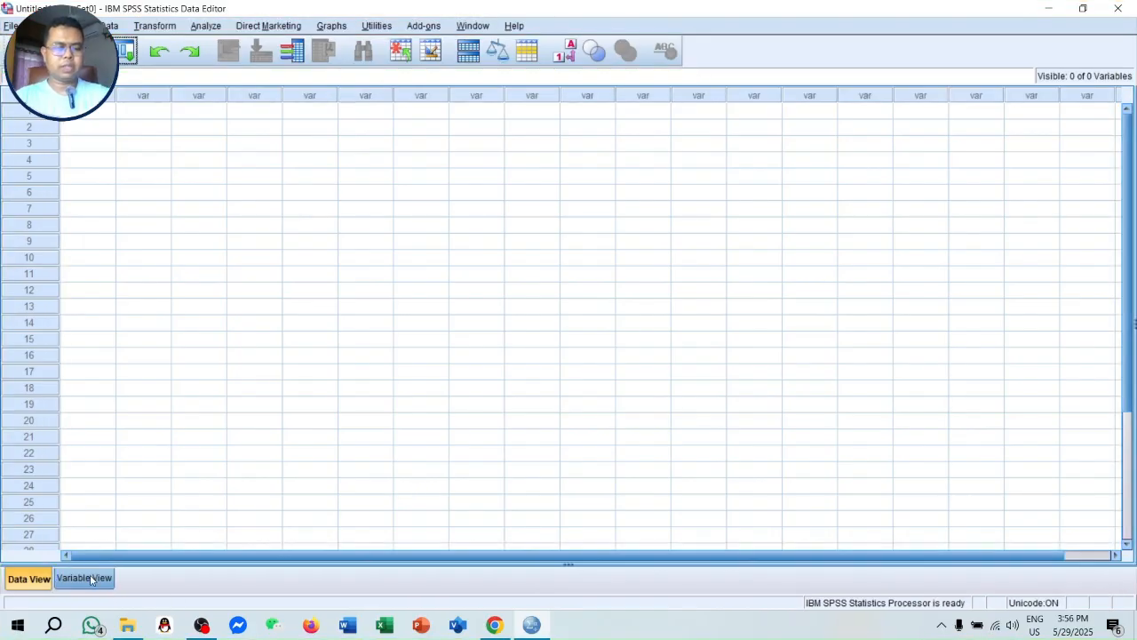
- Examine the empty variable and data views, along with the available file, data and editing commands
left_click(89, 579)
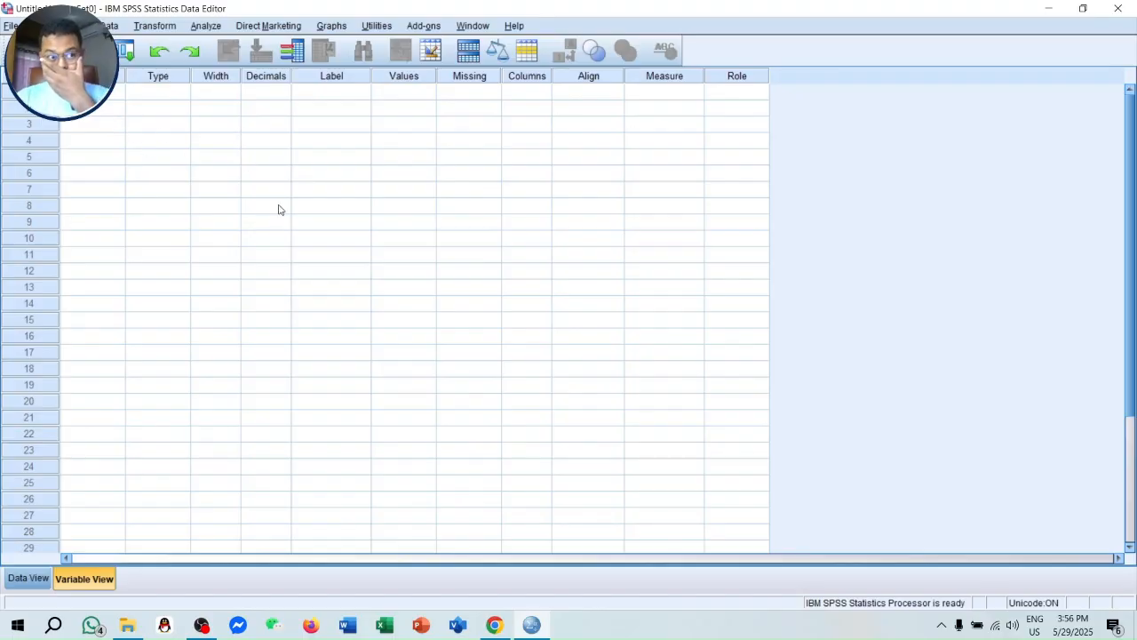
left_click(27, 579)
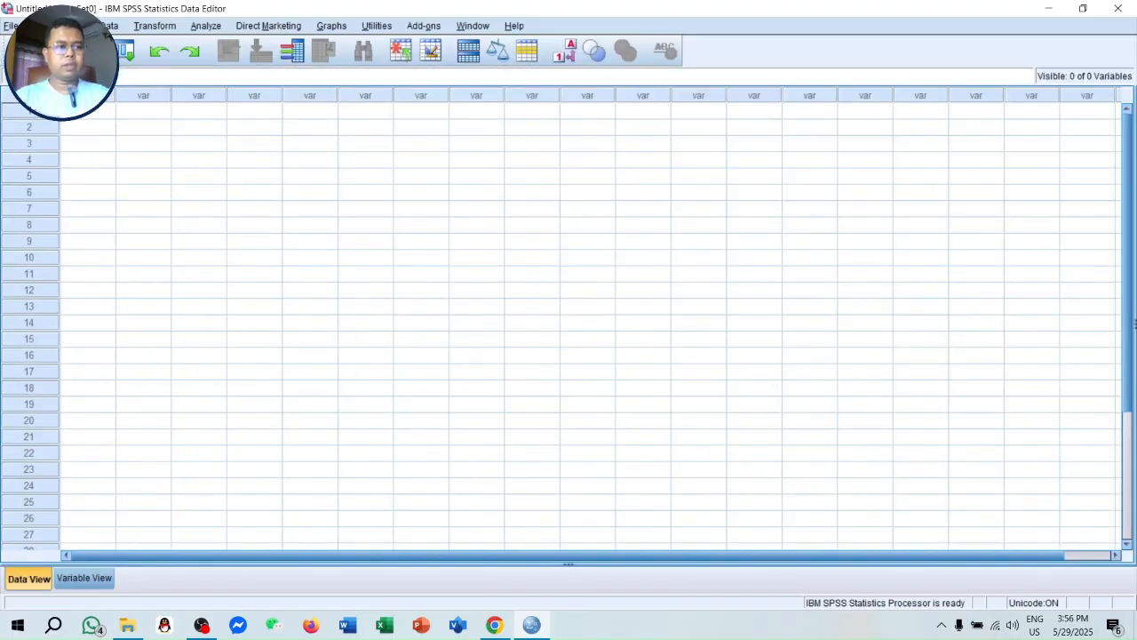
left_click(11, 25)
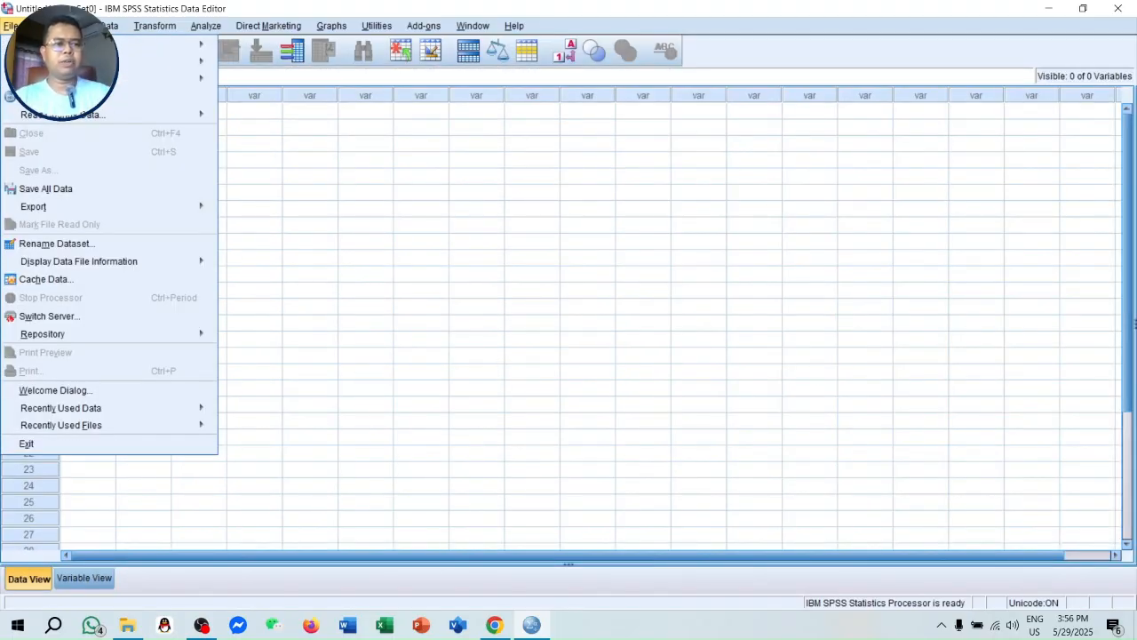
mouse_move(71, 43)
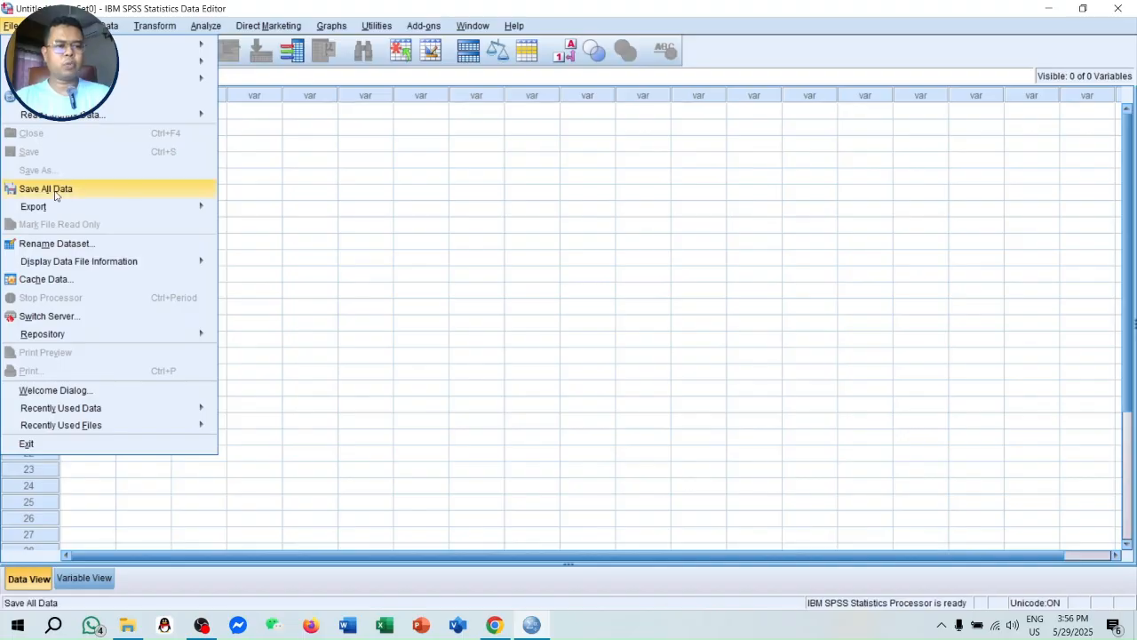
mouse_move(60, 213)
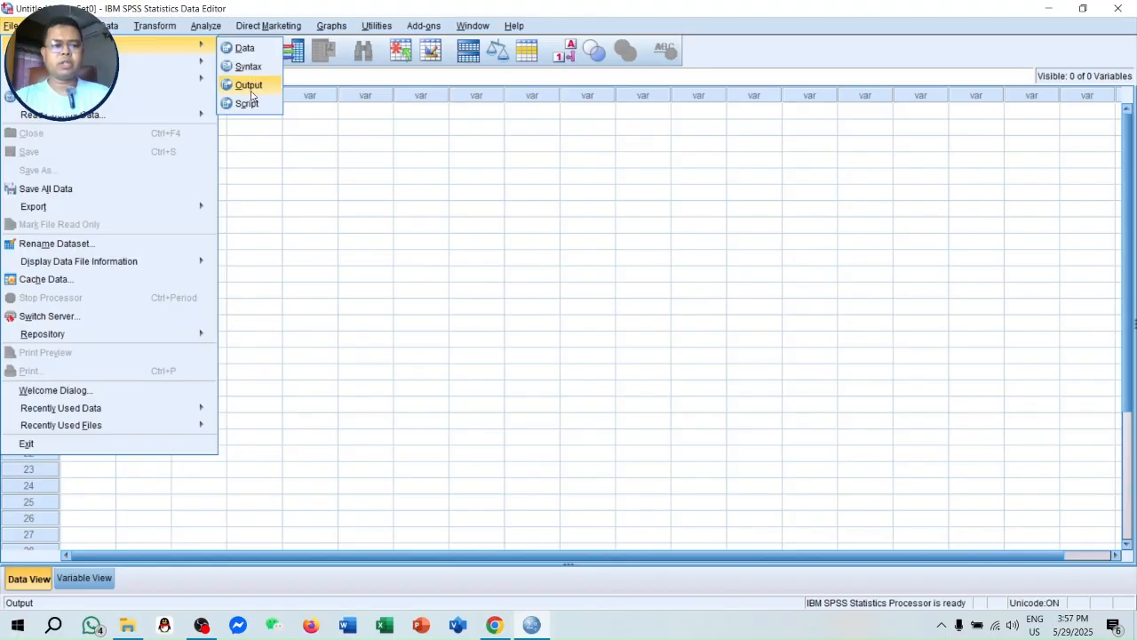
mouse_move(202, 64)
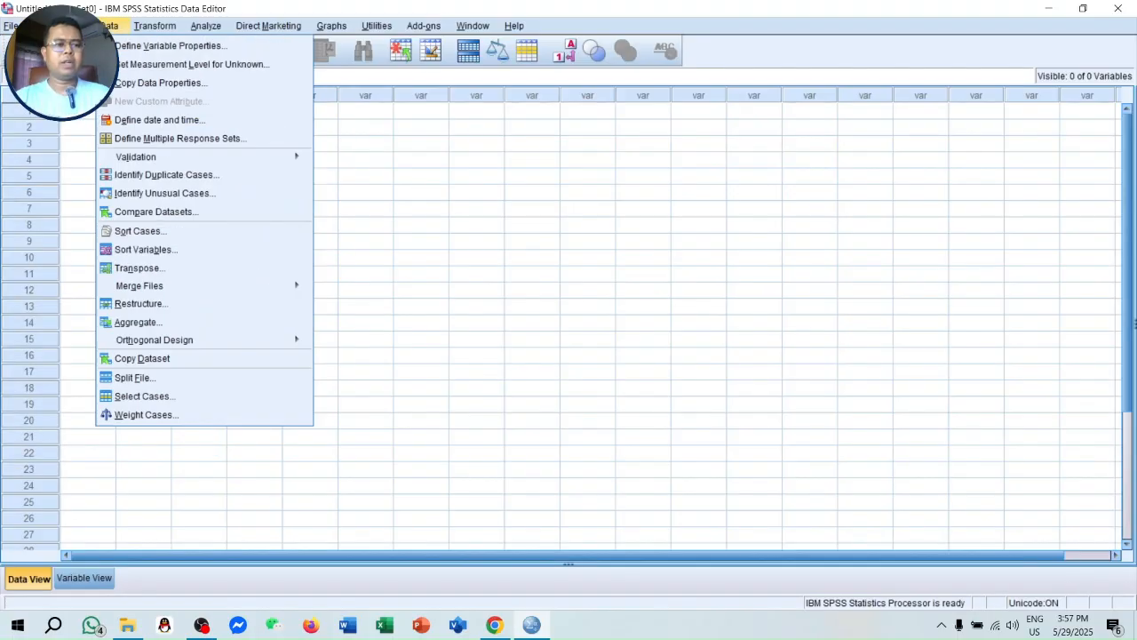
mouse_move(43, 26)
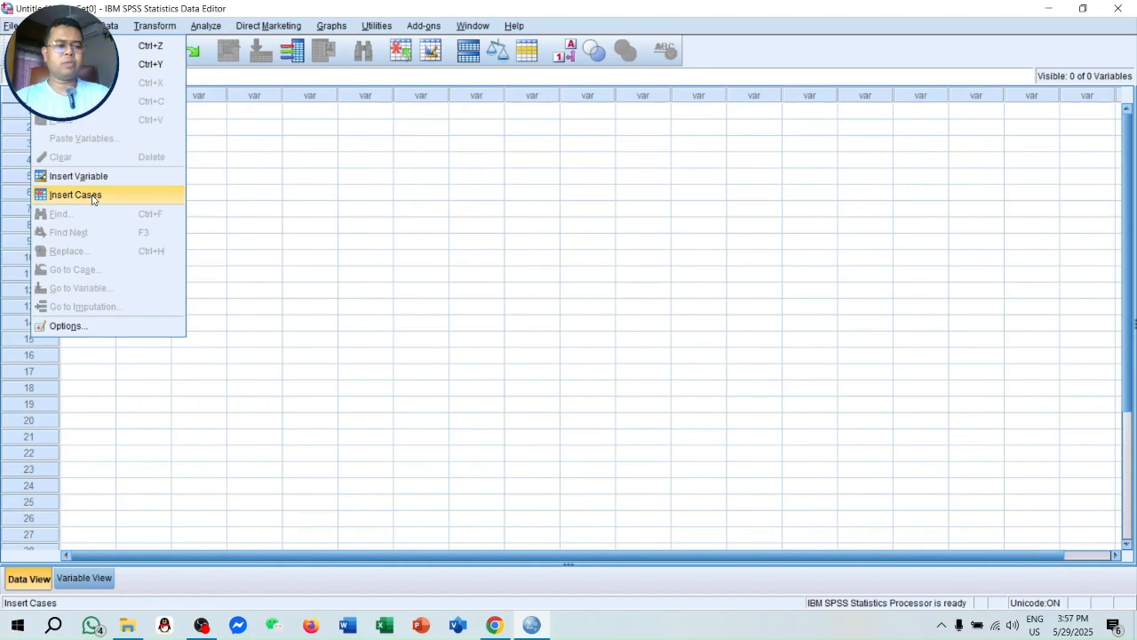
left_click(66, 326)
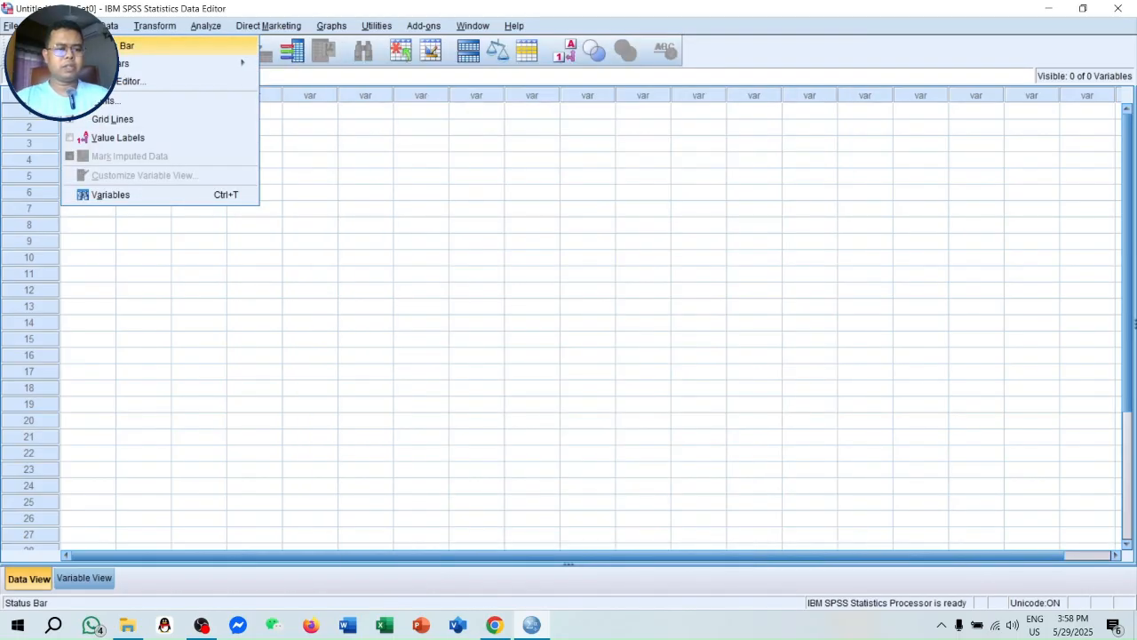
- Hide the Data Editor's status bar and restore it
left_click(98, 46)
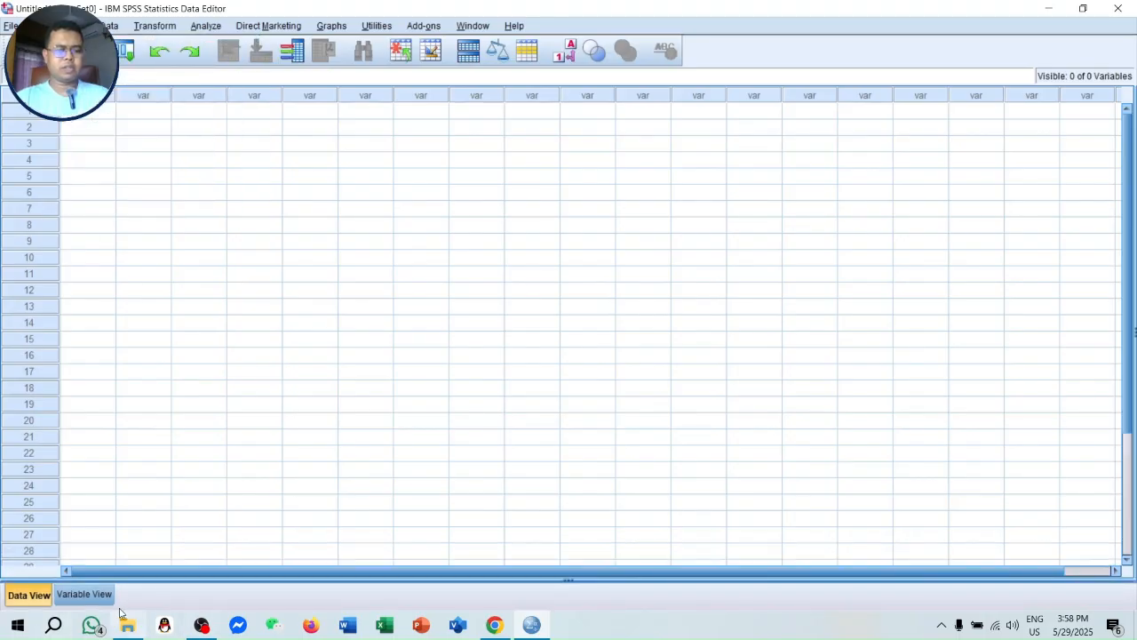
left_click(77, 26)
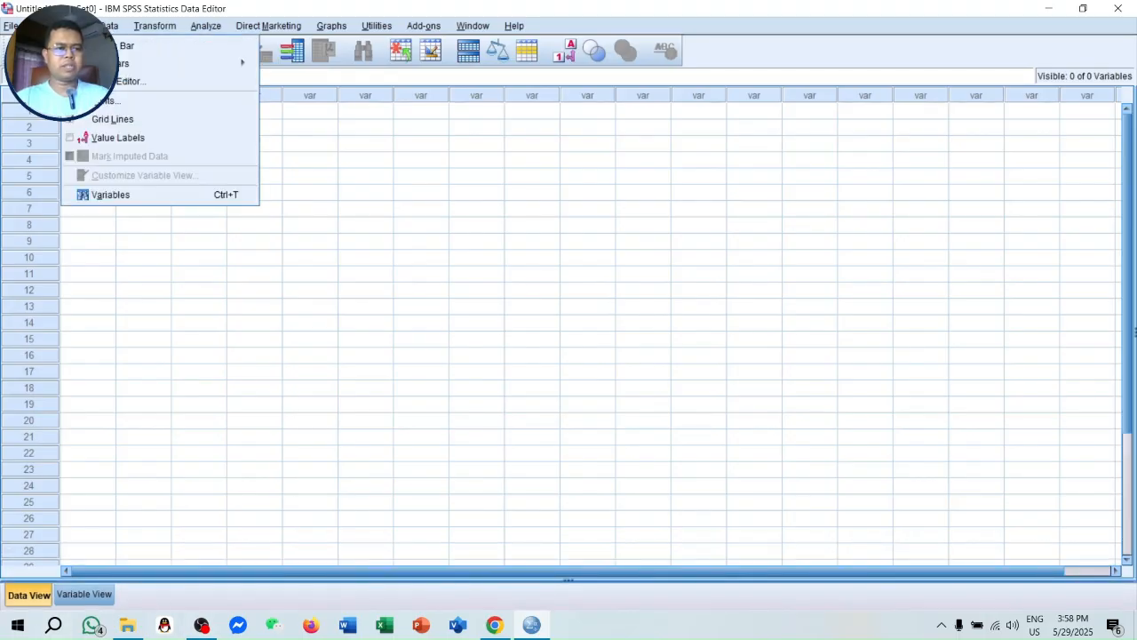
left_click(97, 45)
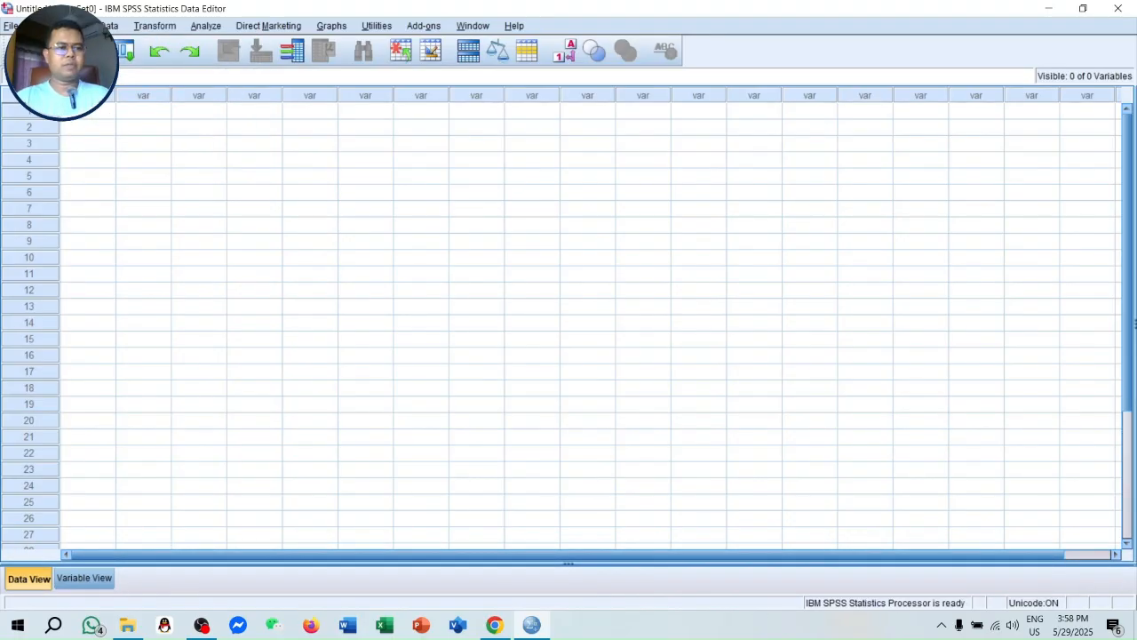
- Turn off the grid lines in the data sheet and turn them back on
left_click(73, 25)
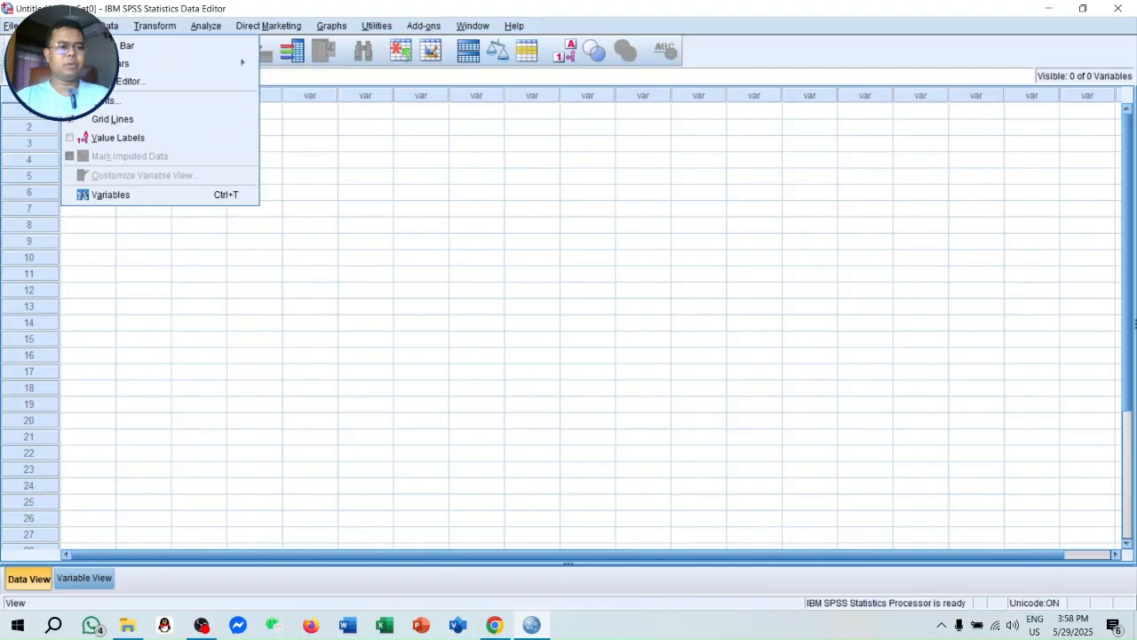
left_click(112, 119)
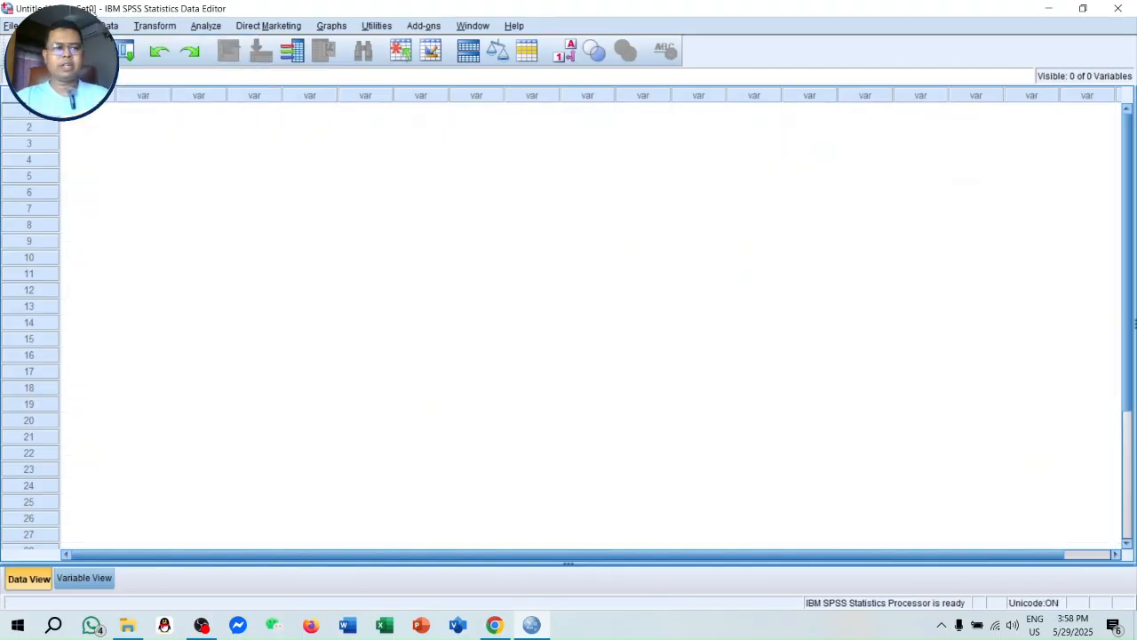
left_click(76, 26)
left_click(112, 121)
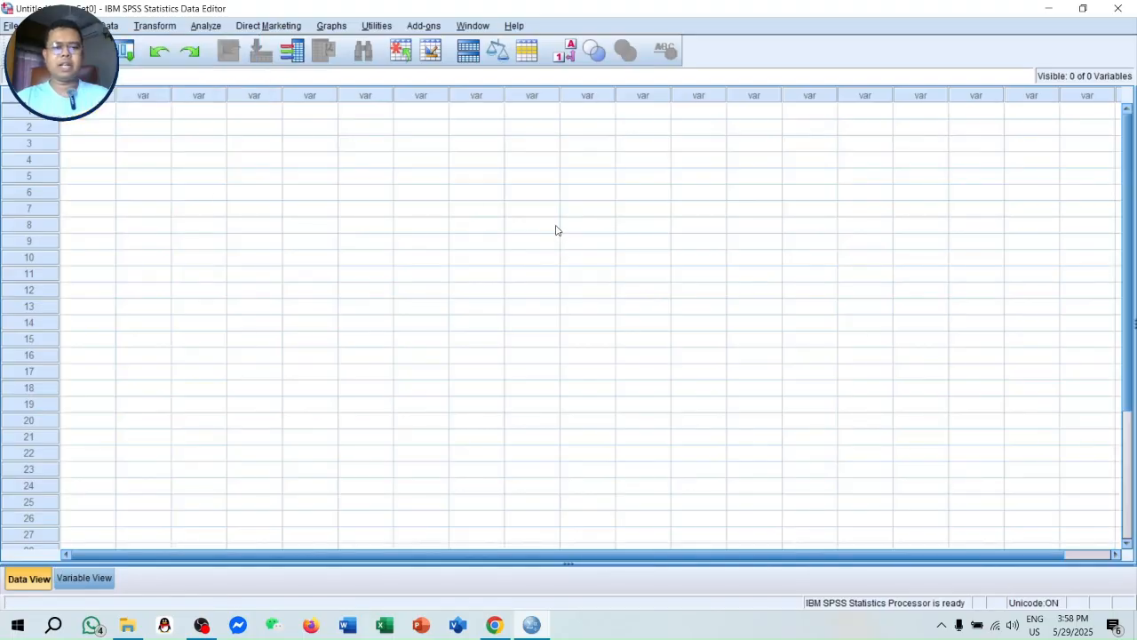
left_click(112, 27)
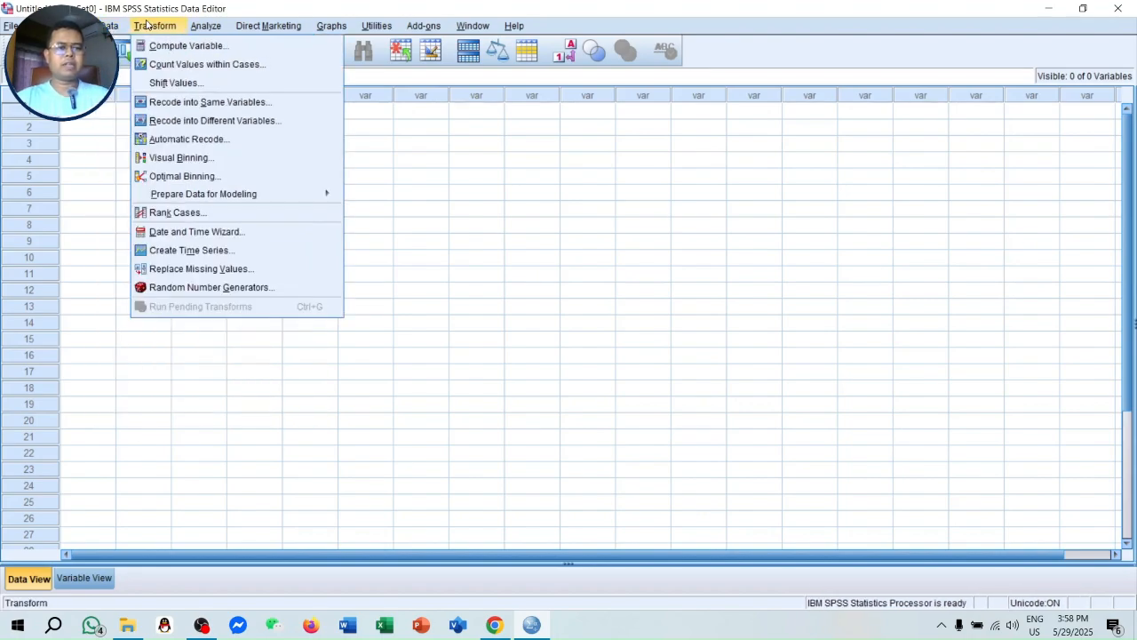
mouse_move(156, 29)
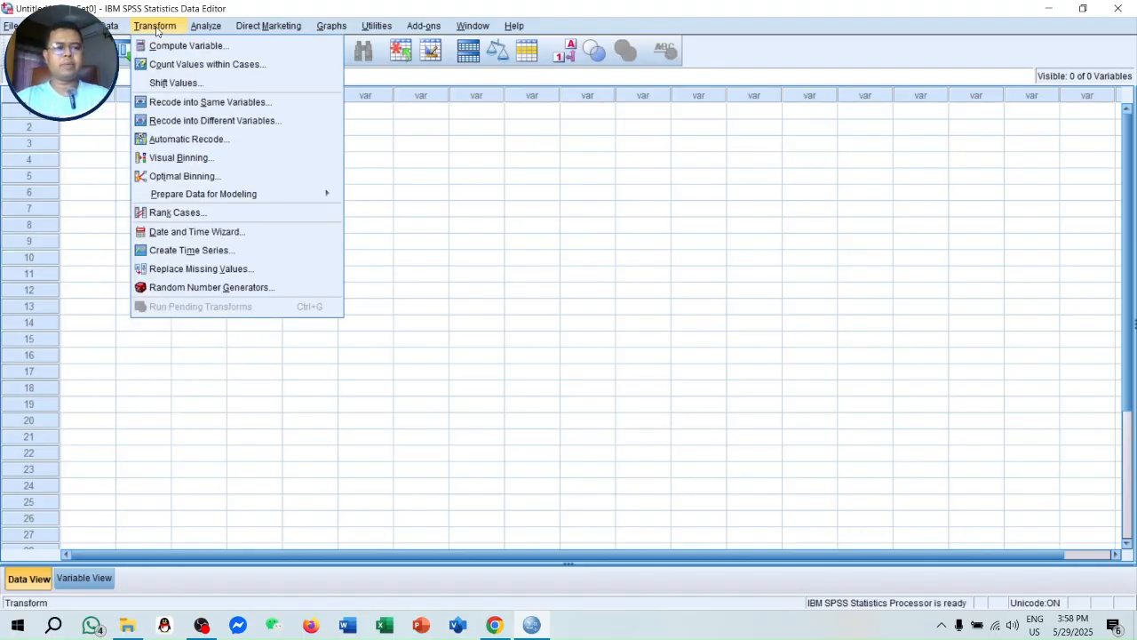
mouse_move(109, 29)
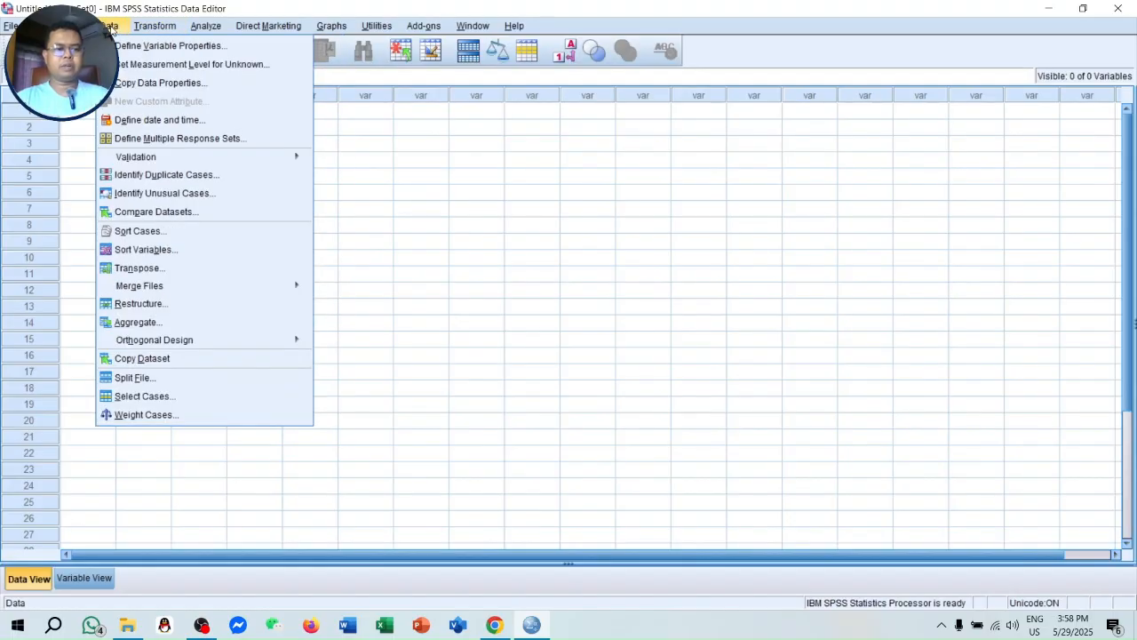
mouse_move(211, 29)
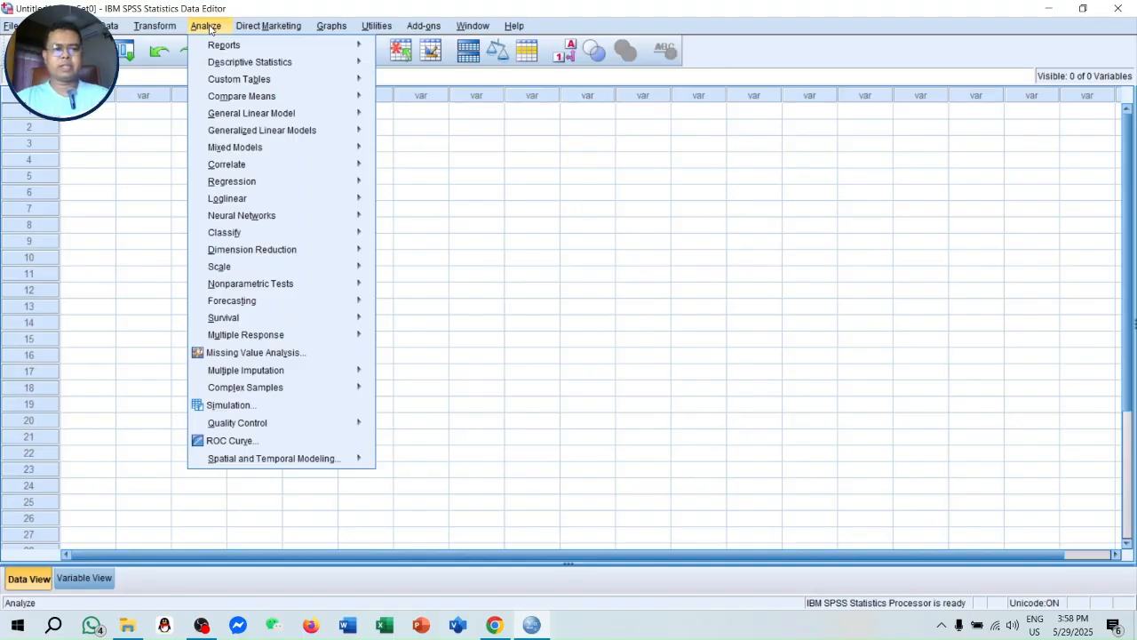
mouse_move(335, 28)
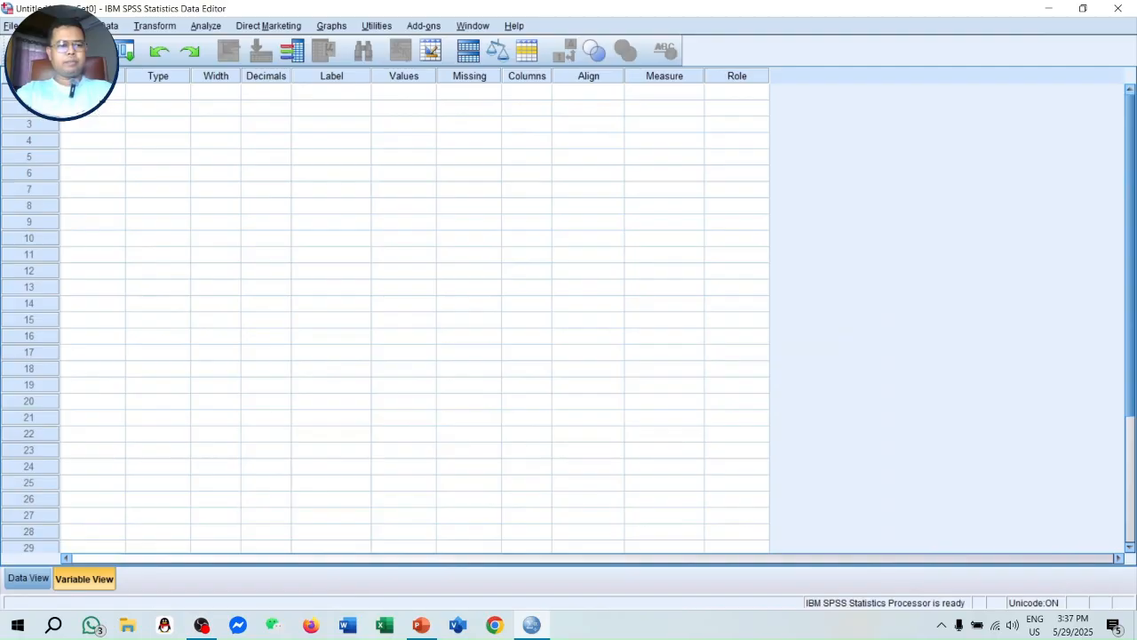
- Add a first variable of Numeric type with a width of 4 and 0 decimal places
left_click(96, 93)
type("G")
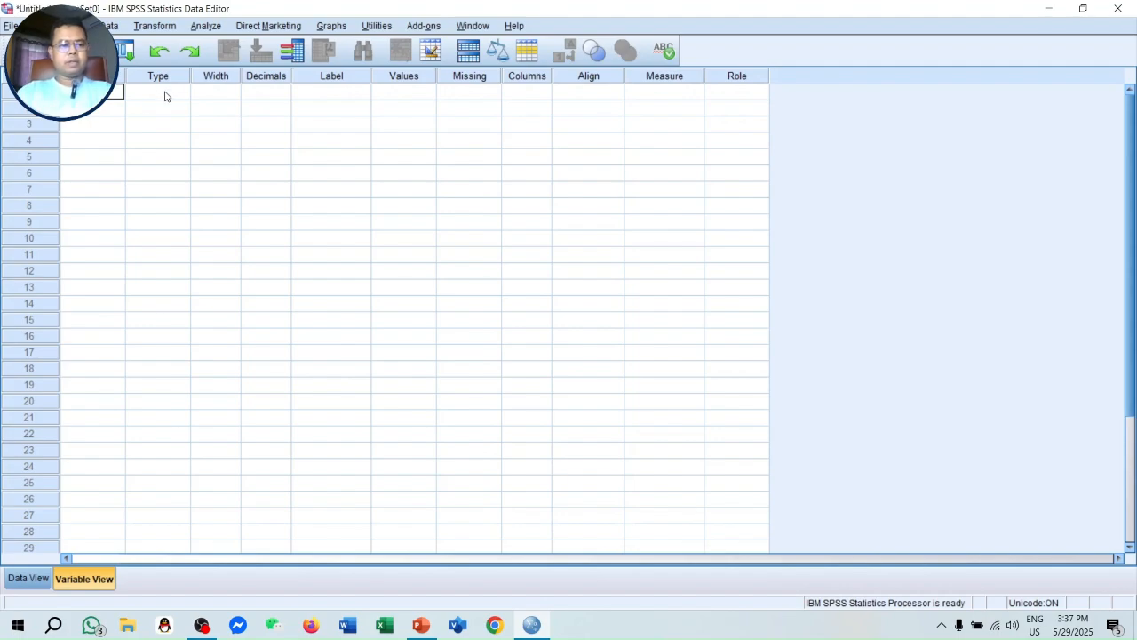
left_click(163, 91)
left_click(182, 92)
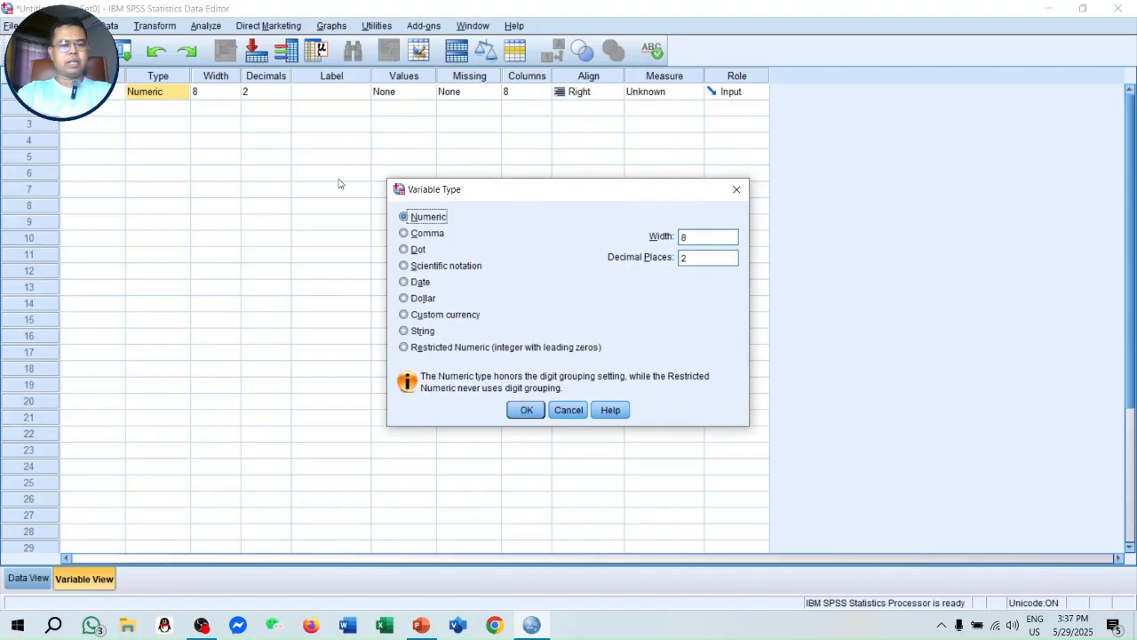
double_click(699, 257)
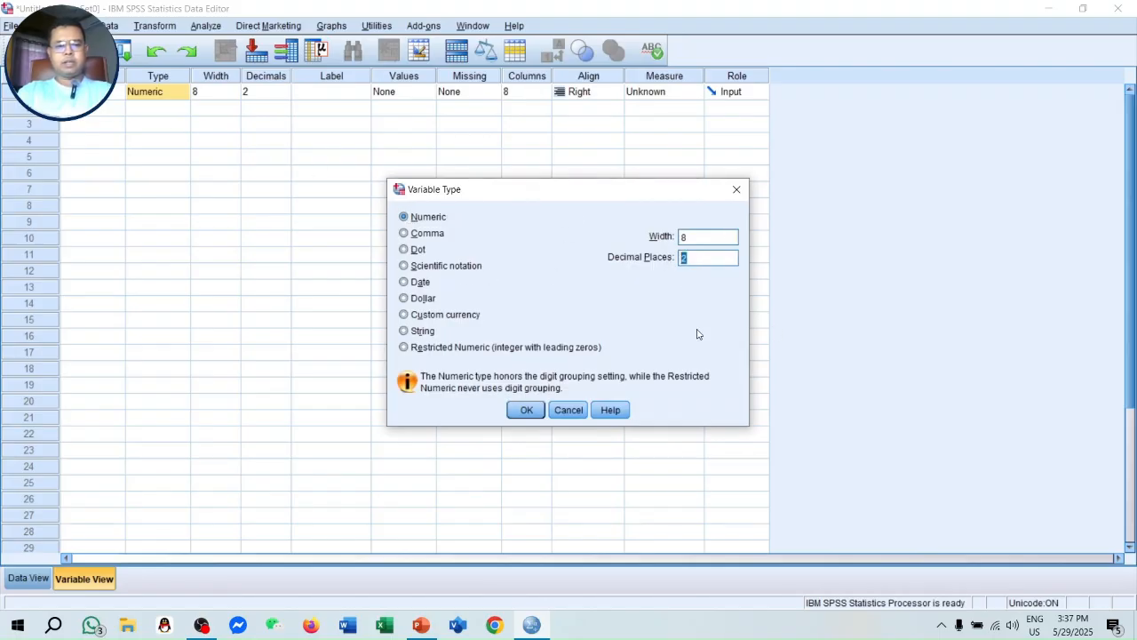
type("0")
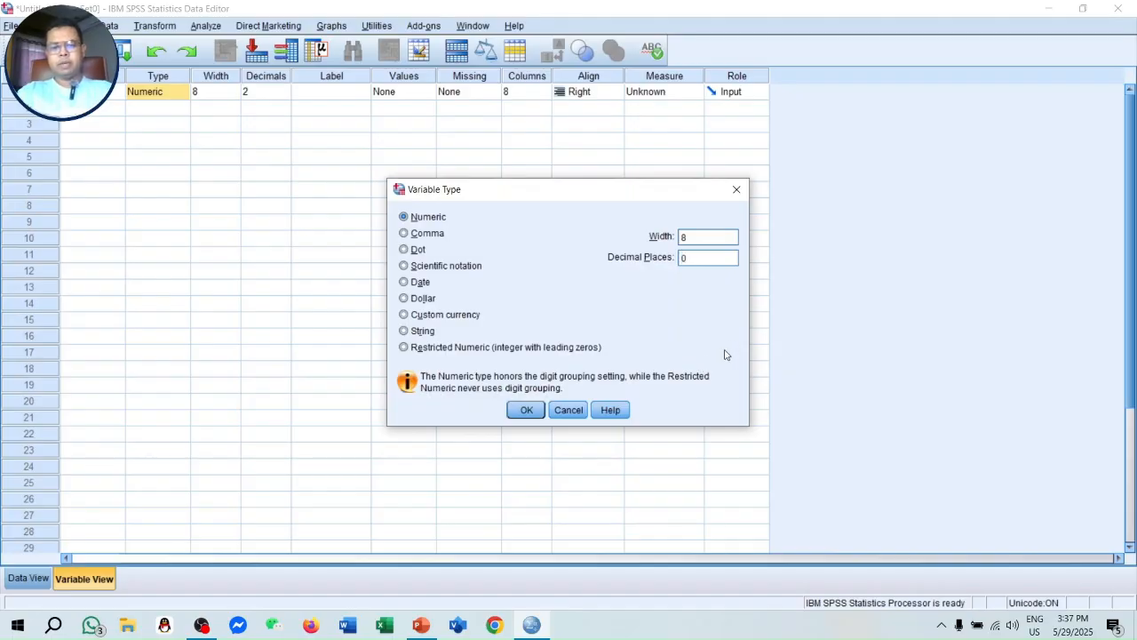
left_click(698, 237)
double_click(698, 238)
type("4")
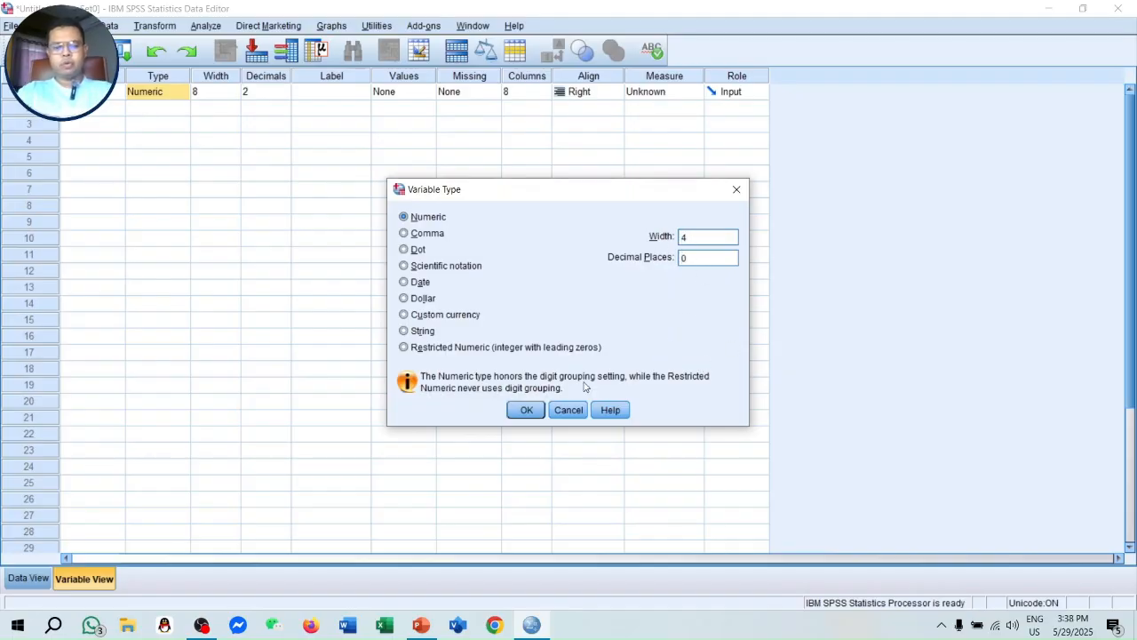
left_click(534, 412)
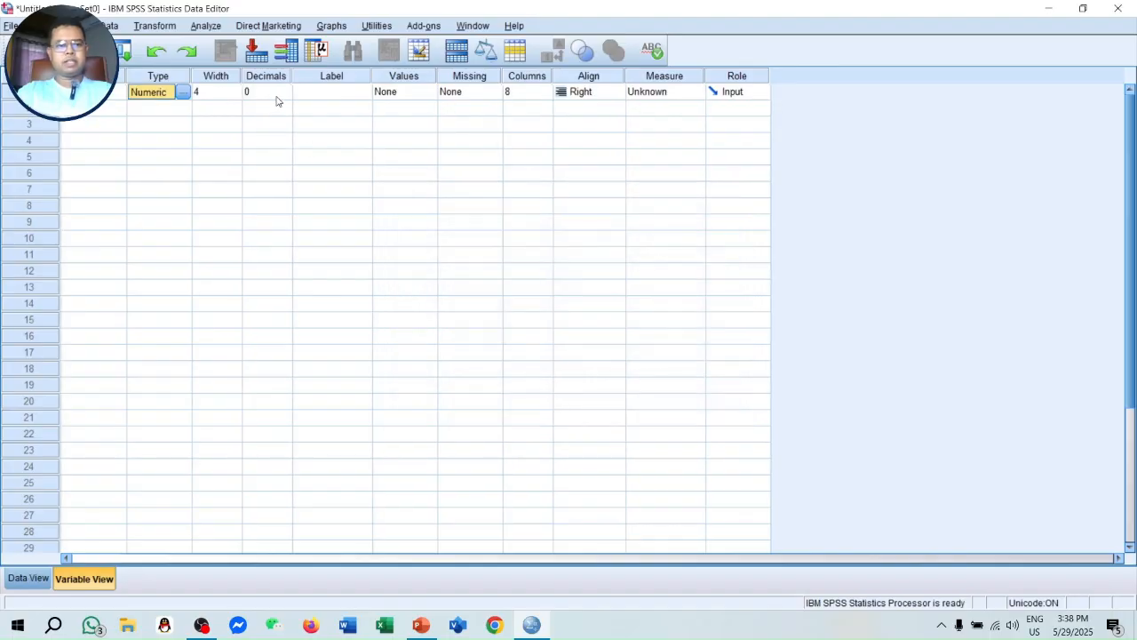
- Label the first variable Serial Number and set its measurement level to Scale
left_click(340, 95)
type("Serial Number")
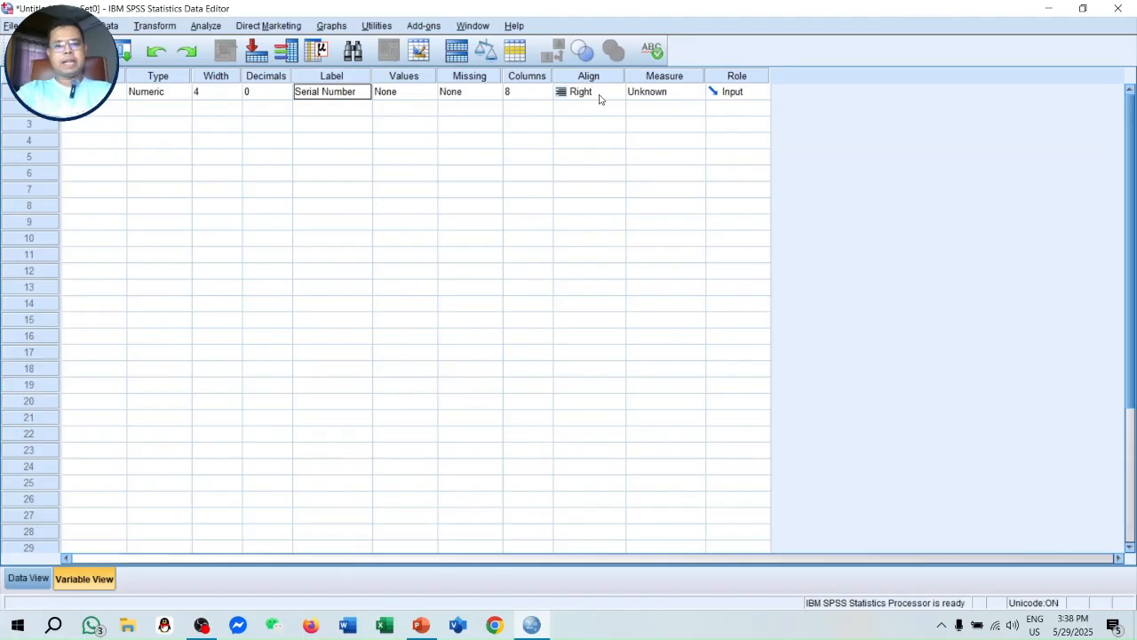
left_click(690, 94)
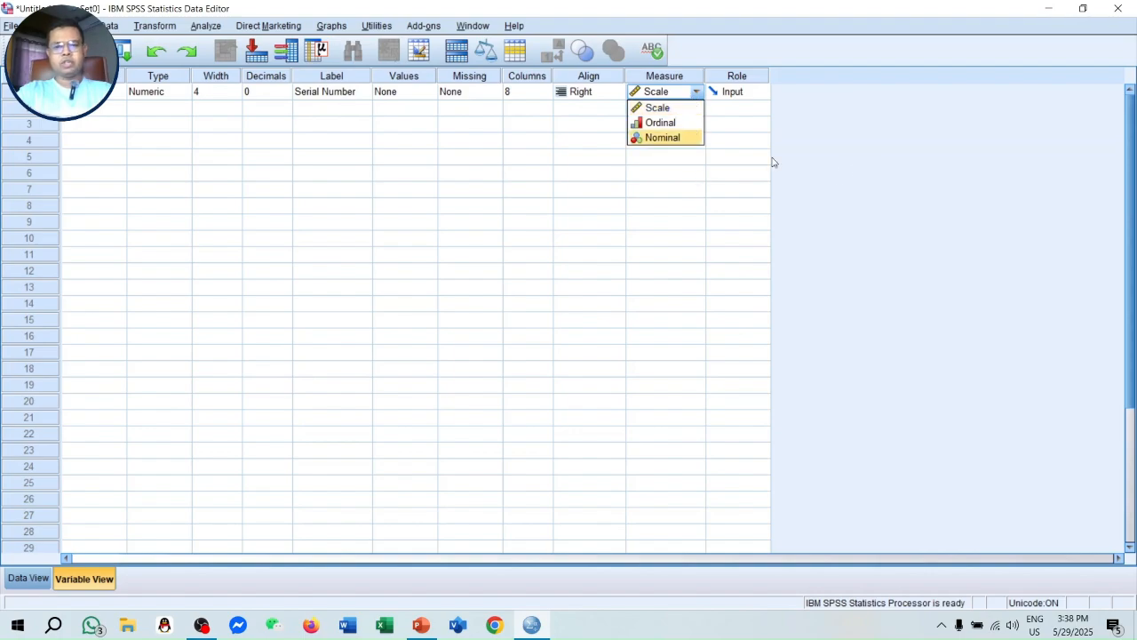
- Add a second variable and define it as String type with 40 characters
left_click(108, 113)
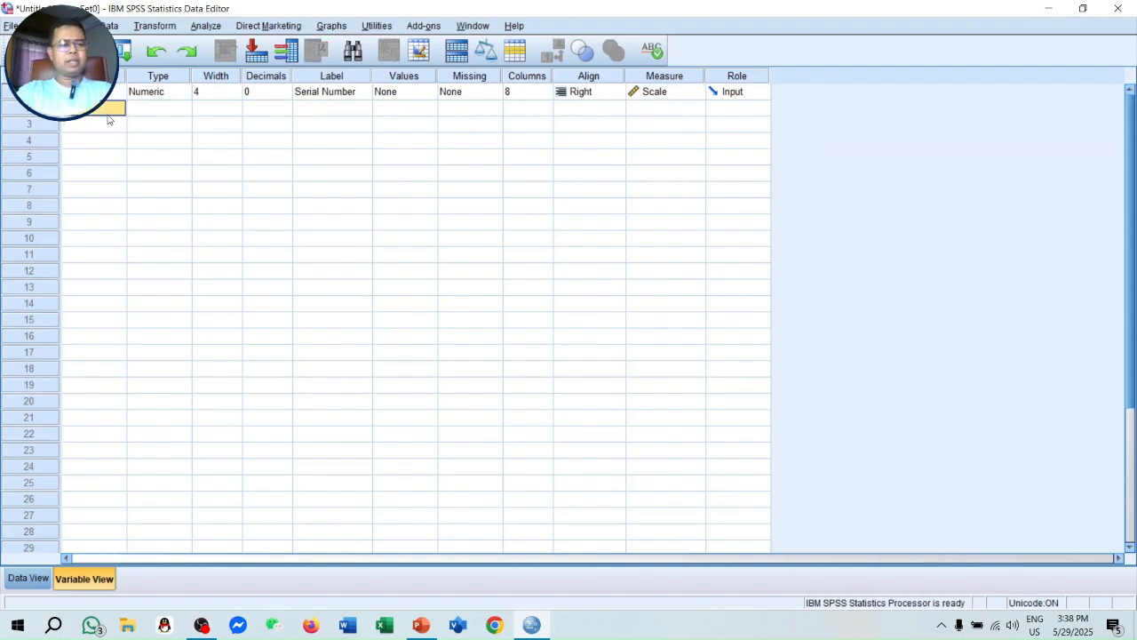
type("A")
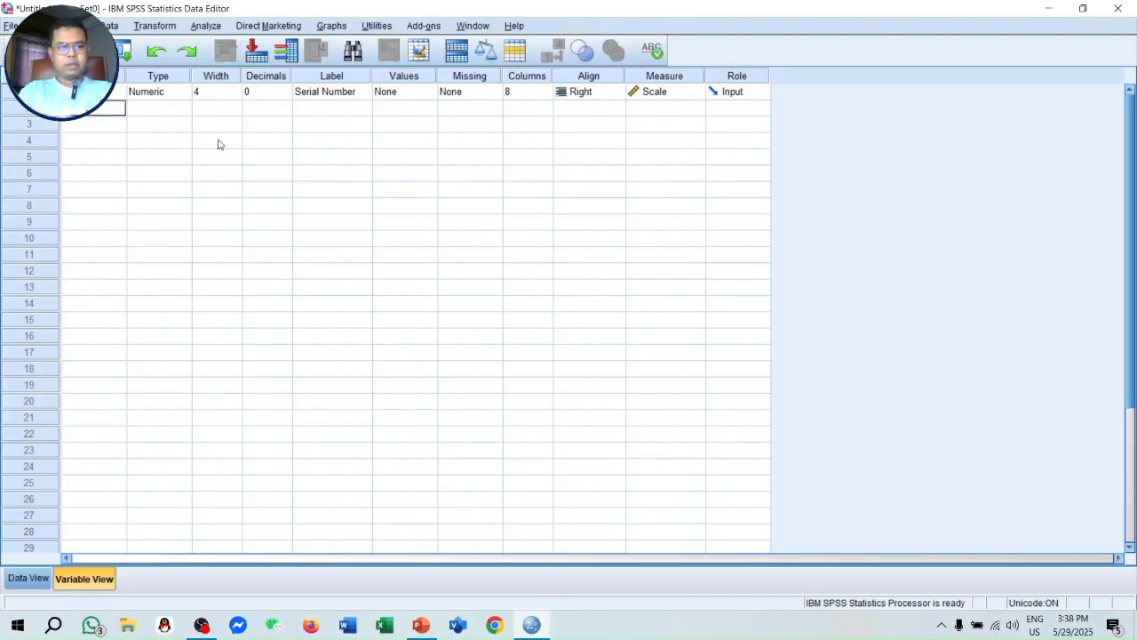
key("Return")
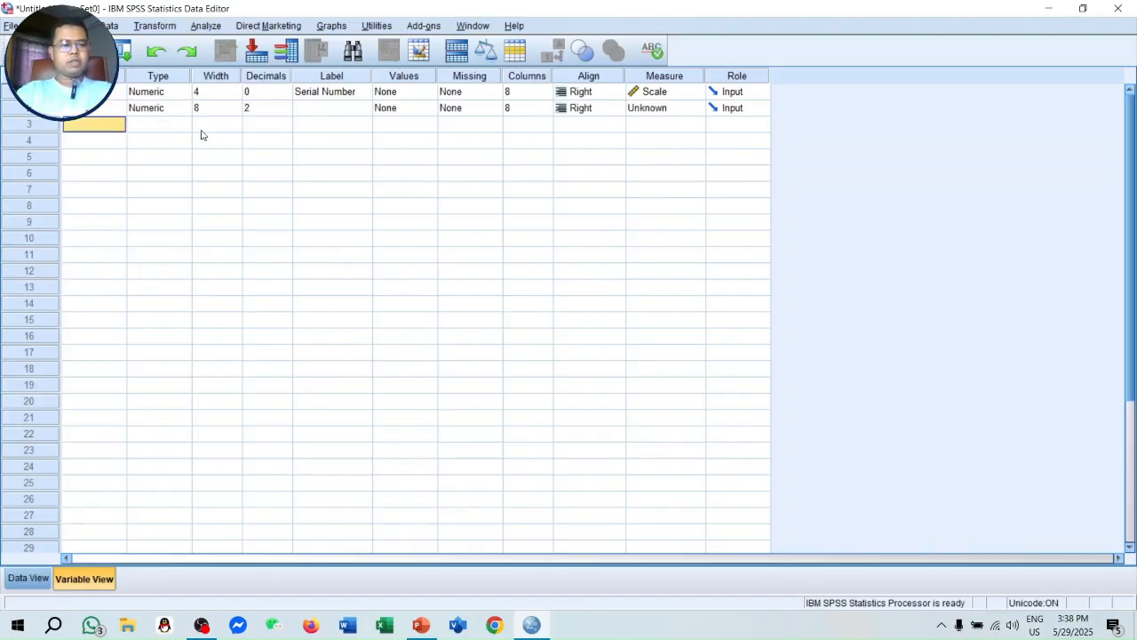
left_click(170, 109)
left_click(185, 107)
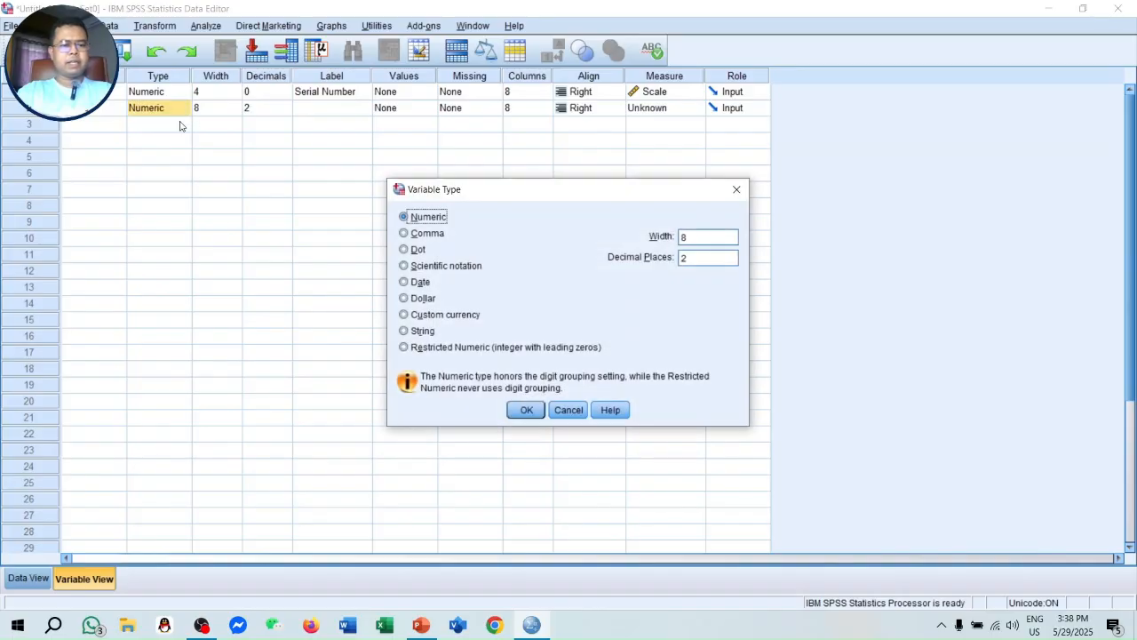
left_click(404, 332)
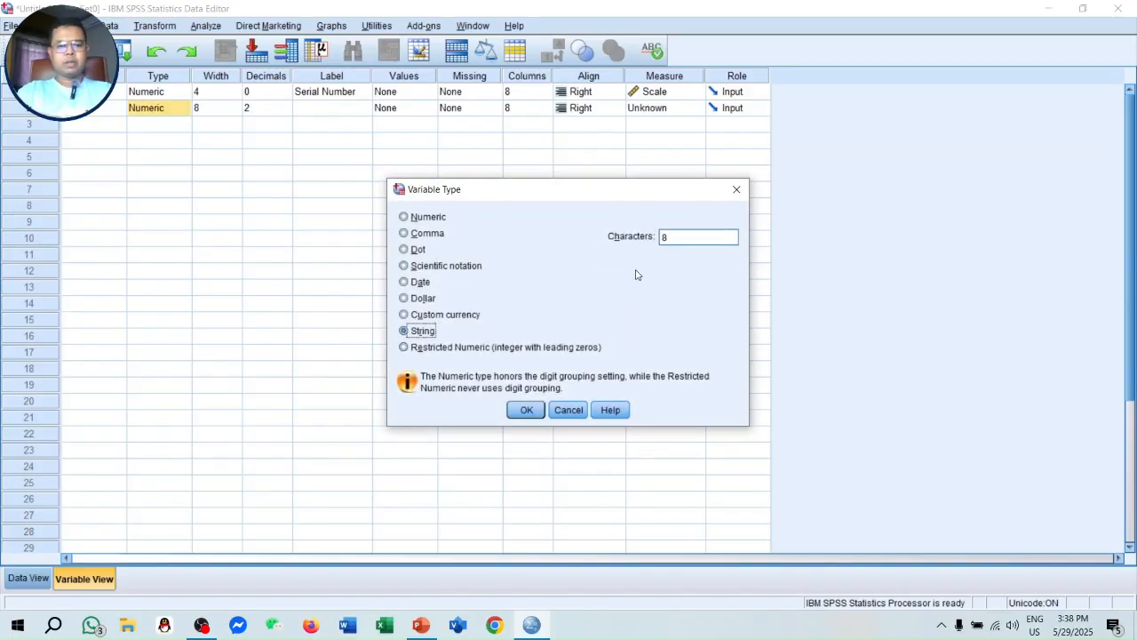
left_click(683, 239)
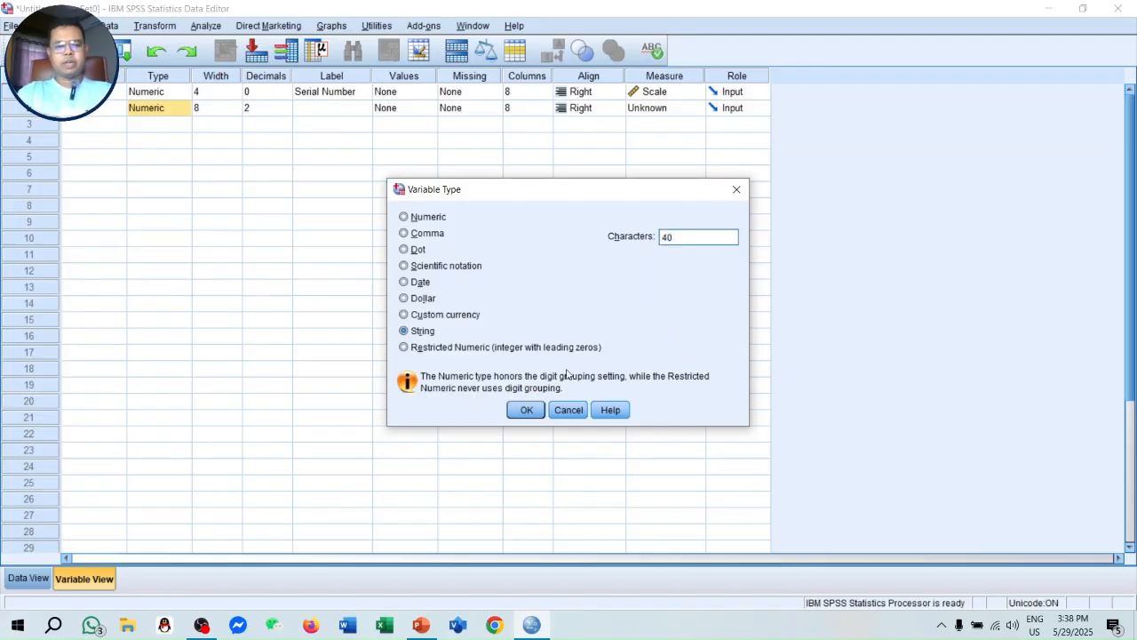
left_click(526, 410)
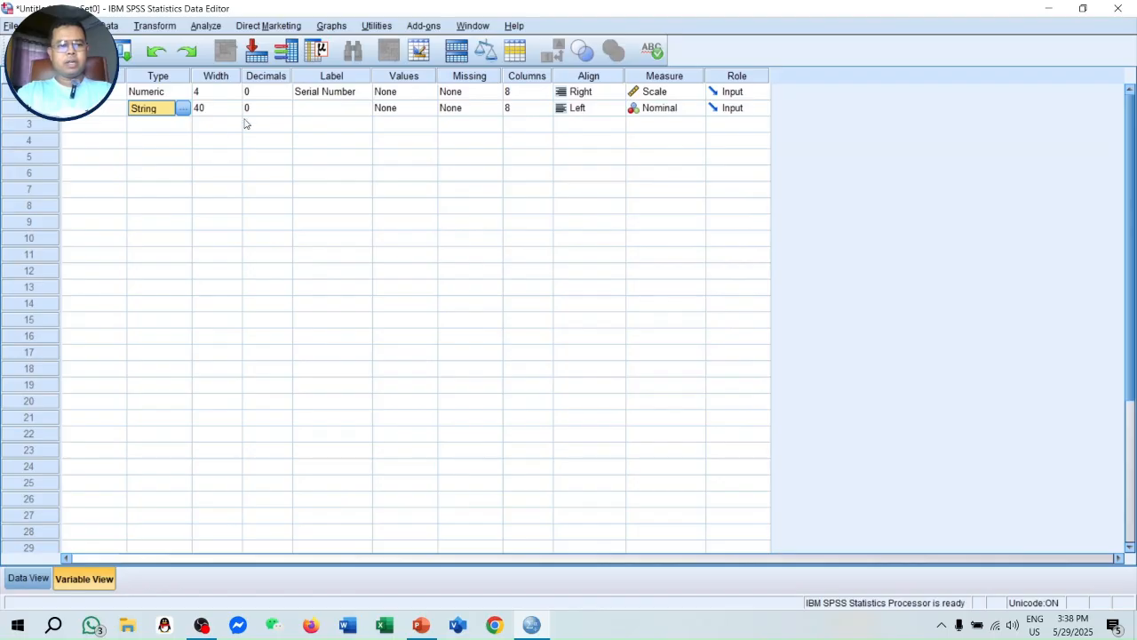
- Label the second variable Respondent Name
left_click(329, 111)
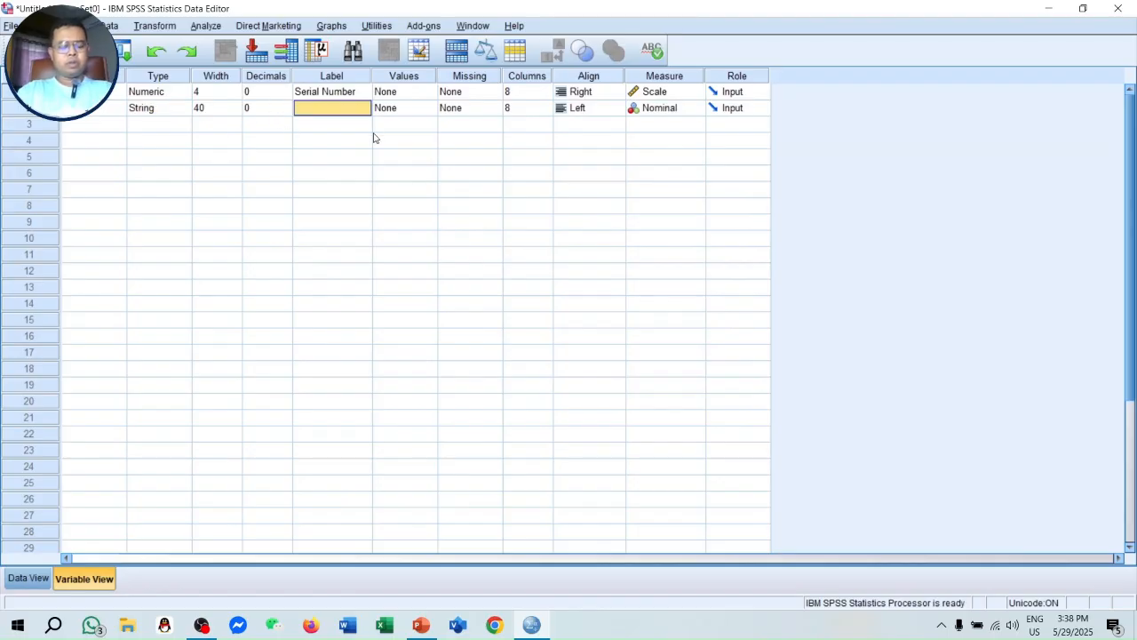
type("Respondent")
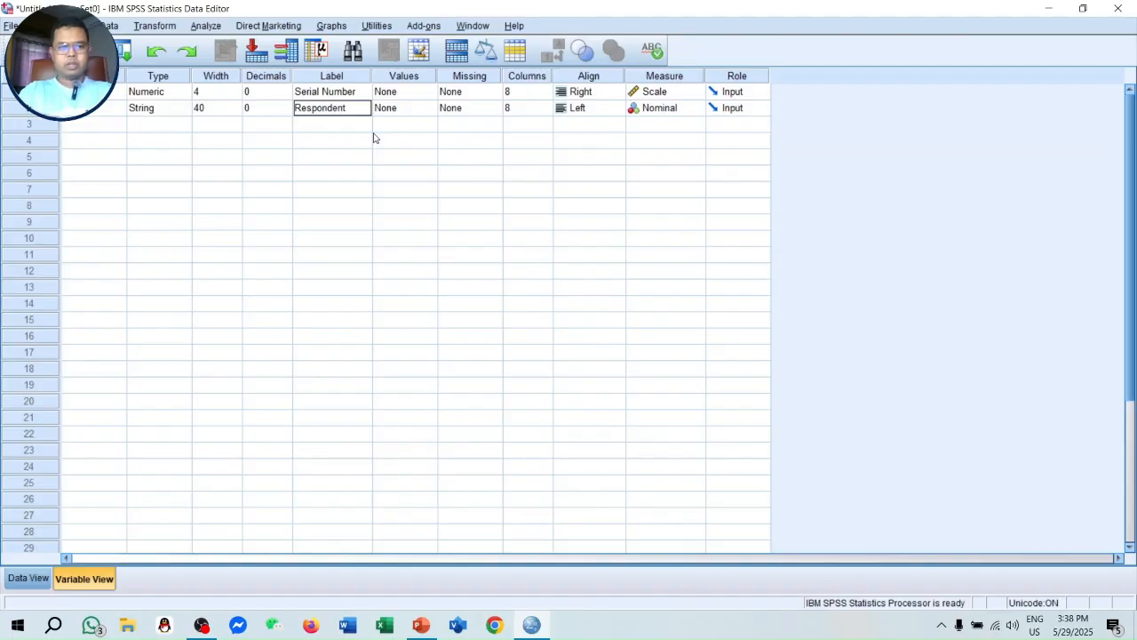
type(" Name")
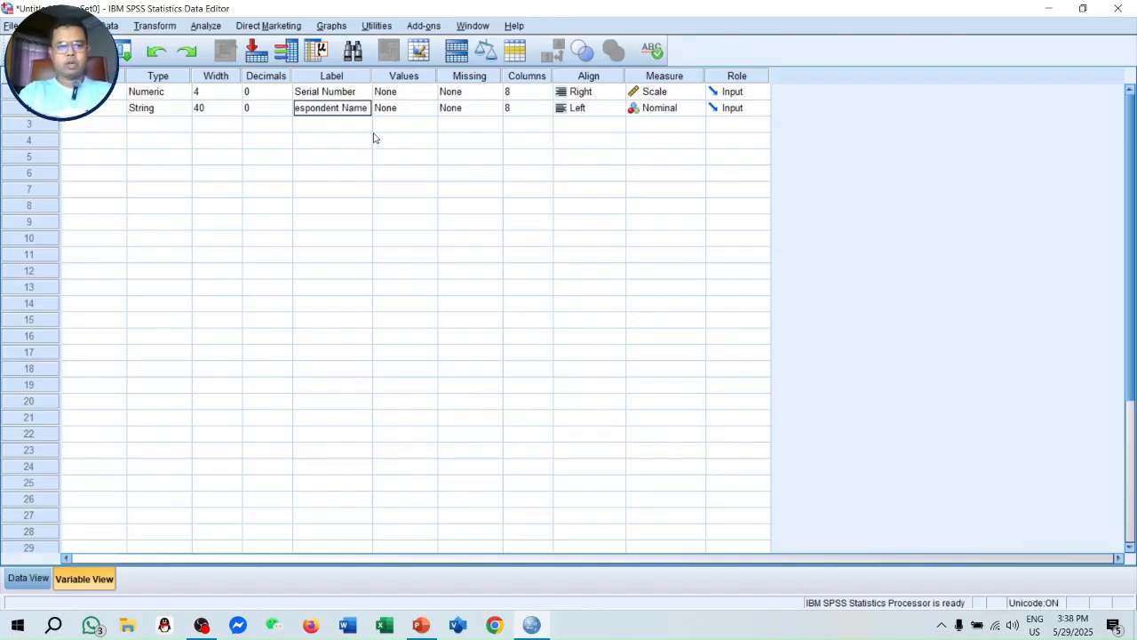
key("BackSpace")
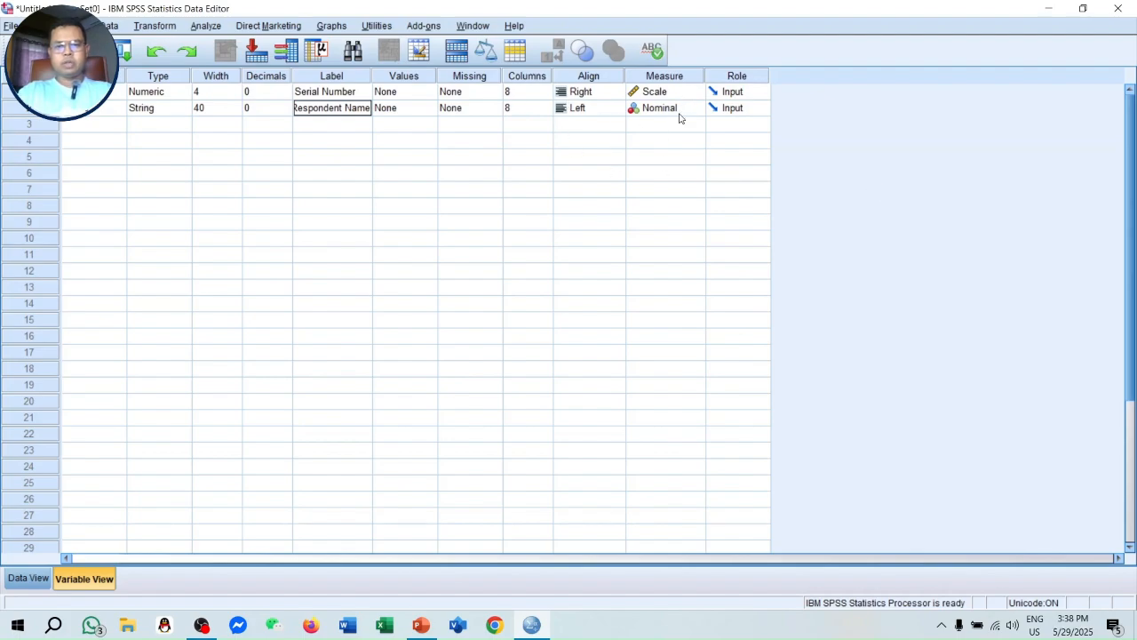
- Add a third variable named Age with the default Numeric type
left_click(103, 129)
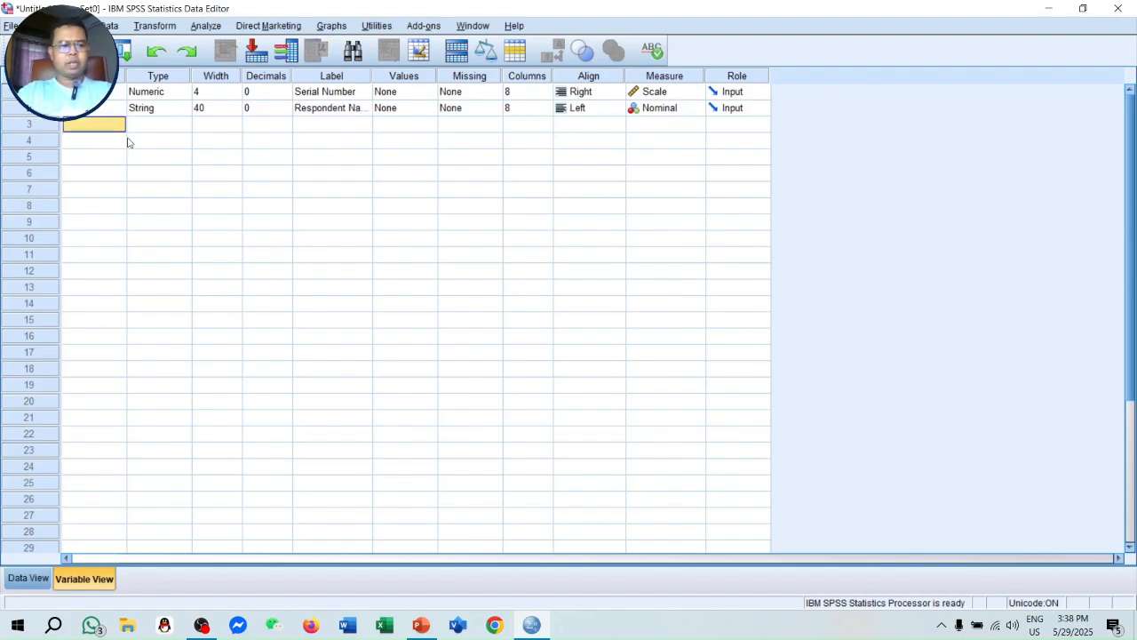
type("Age")
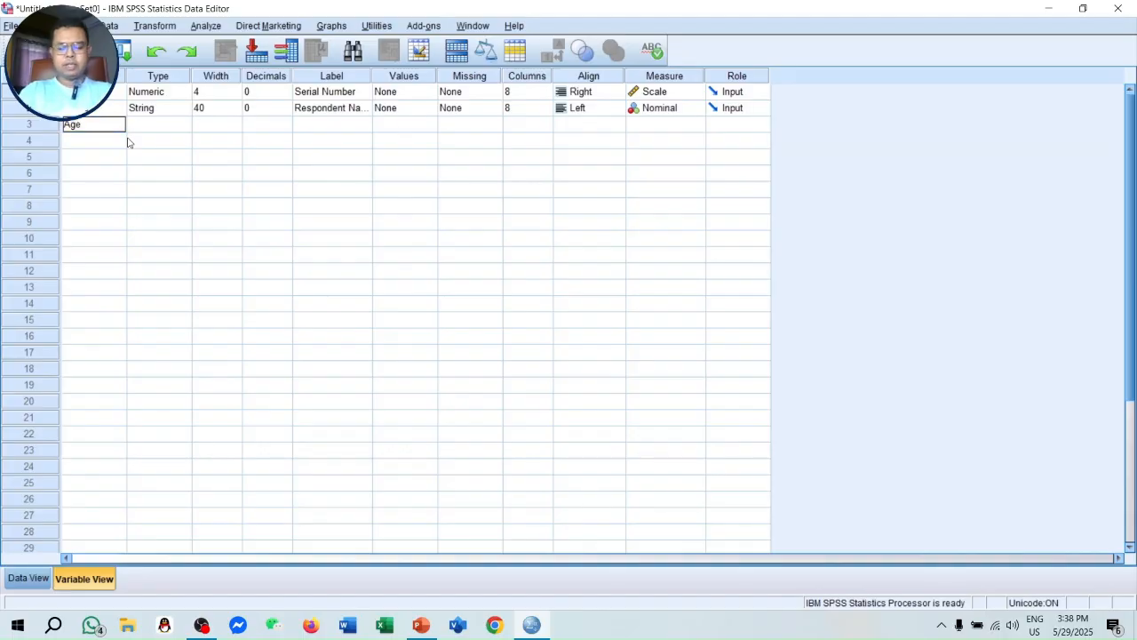
key("Tab")
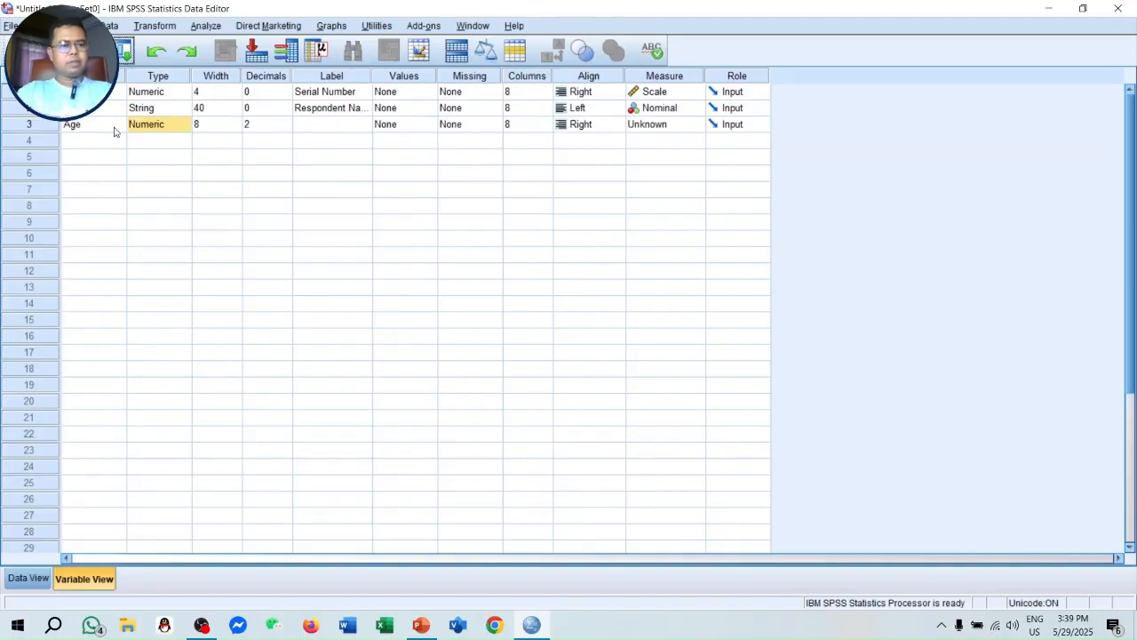
- Try to set the width of the Age variable to 2 while it still has 2 decimal places
left_click(229, 127)
type("7")
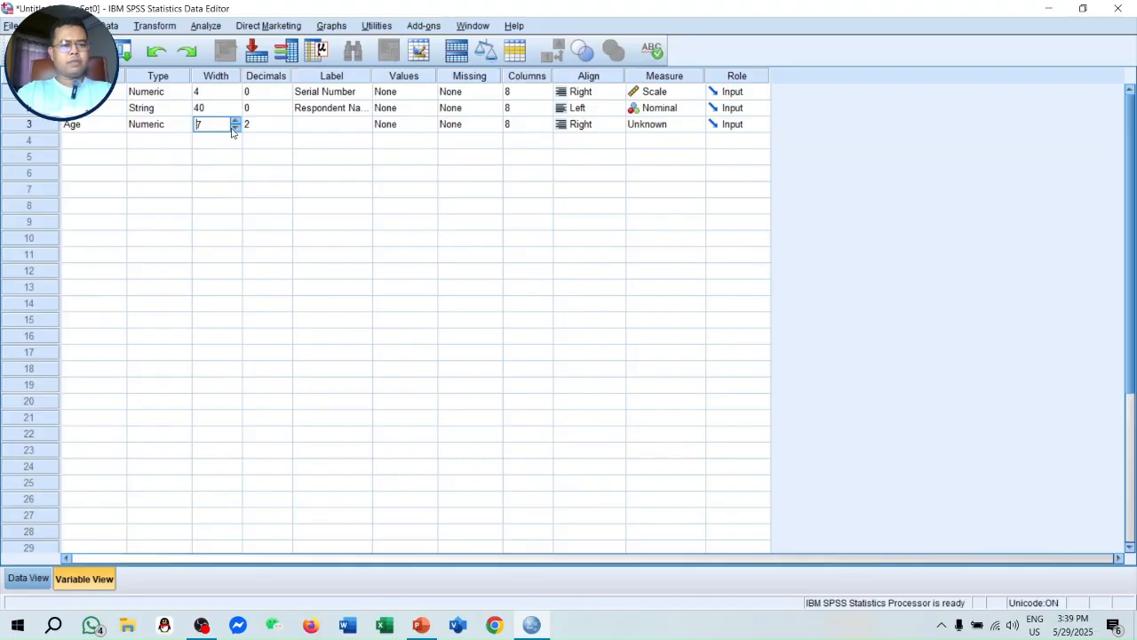
type("2")
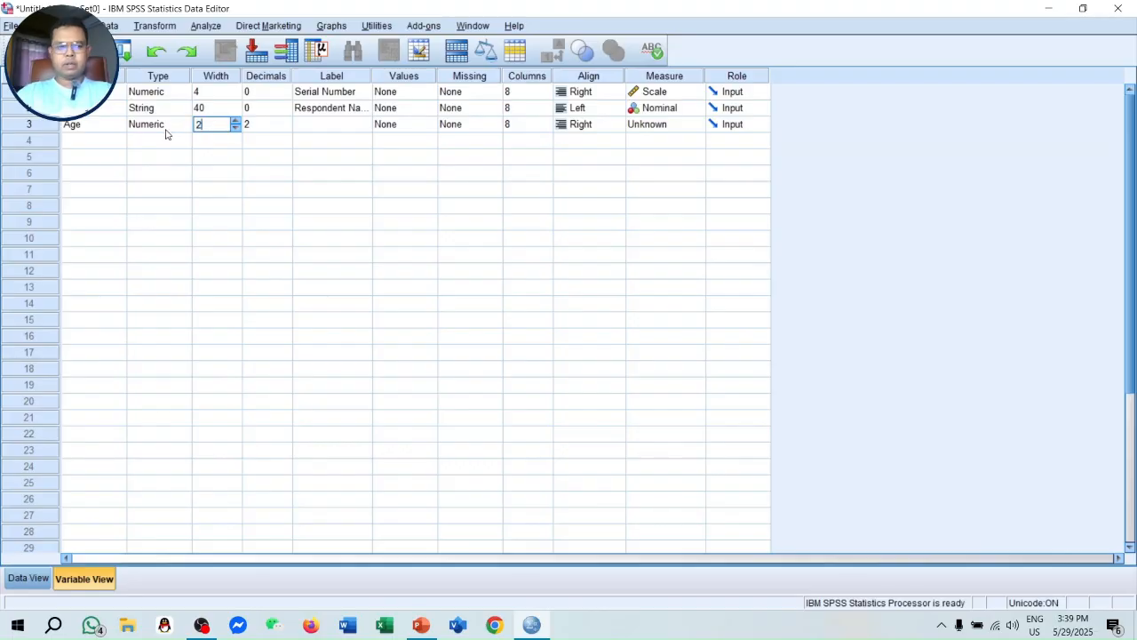
left_click(282, 130)
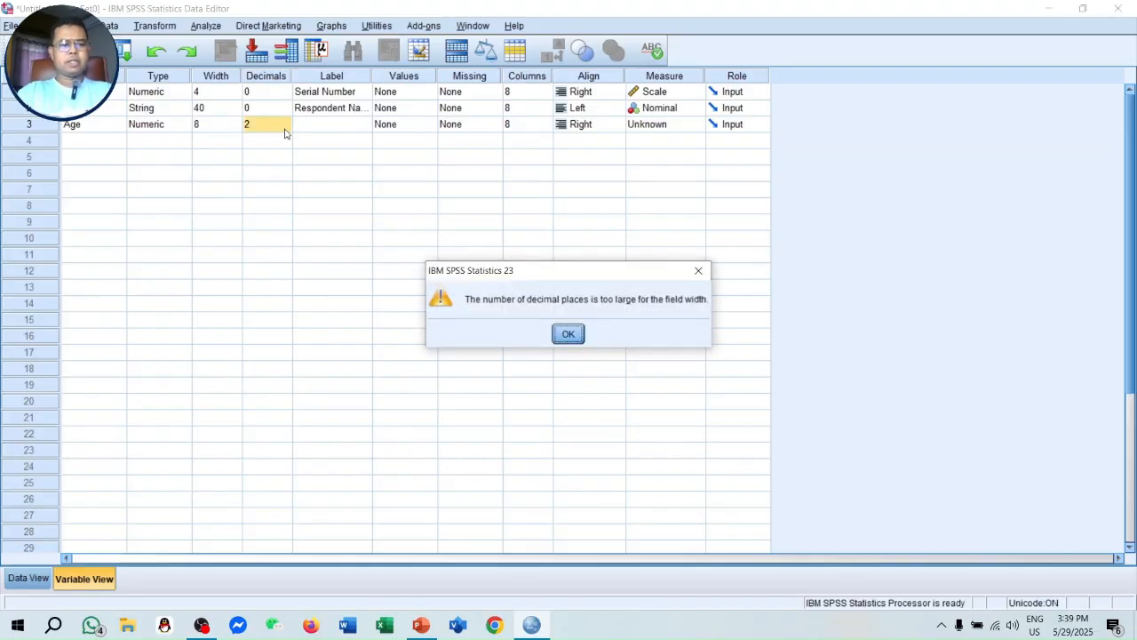
left_click(568, 332)
left_click(234, 124)
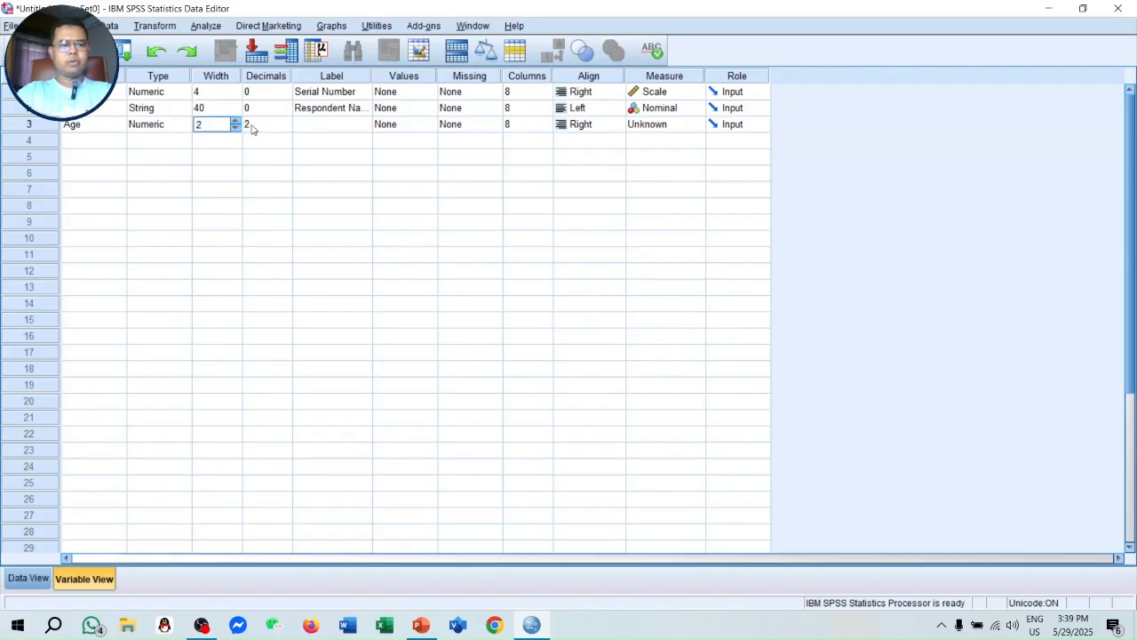
left_click(255, 130)
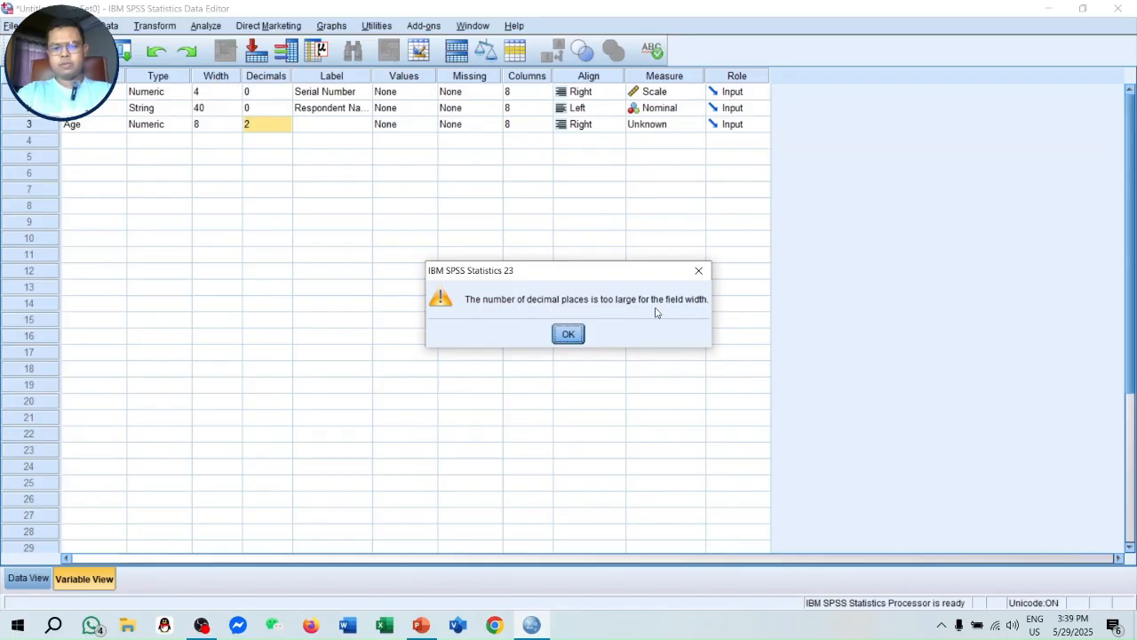
left_click(698, 270)
- Set the Age variable to 0 decimal places and label it Age of the Respondent
left_click(307, 203)
left_click(281, 129)
left_click(276, 205)
left_click(331, 130)
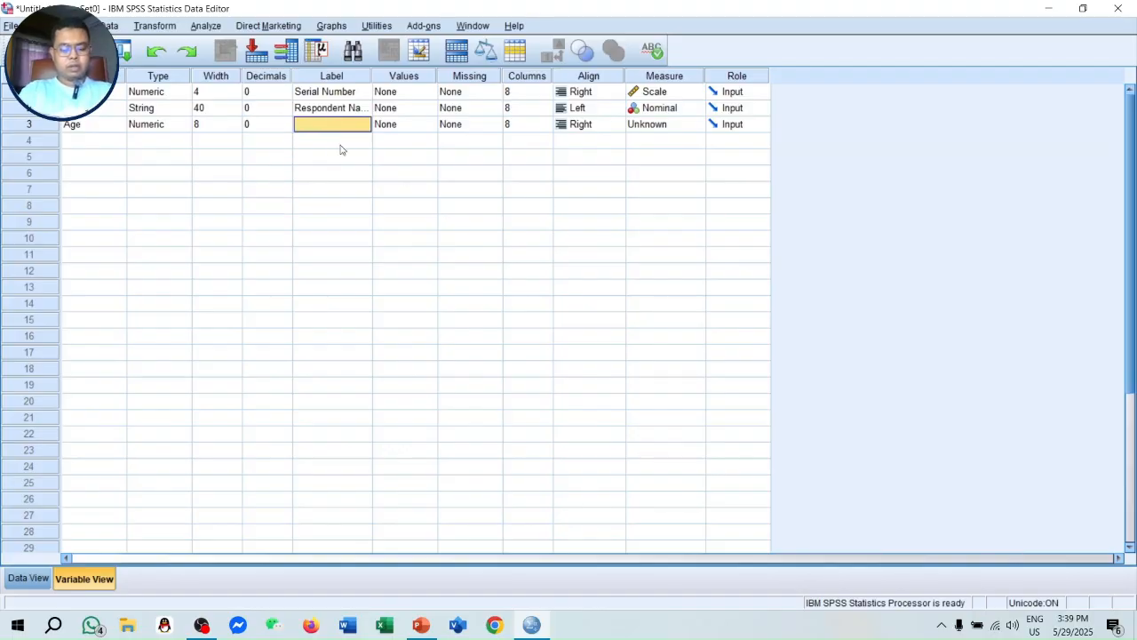
type("Age of")
type(" the Res")
type("pondent")
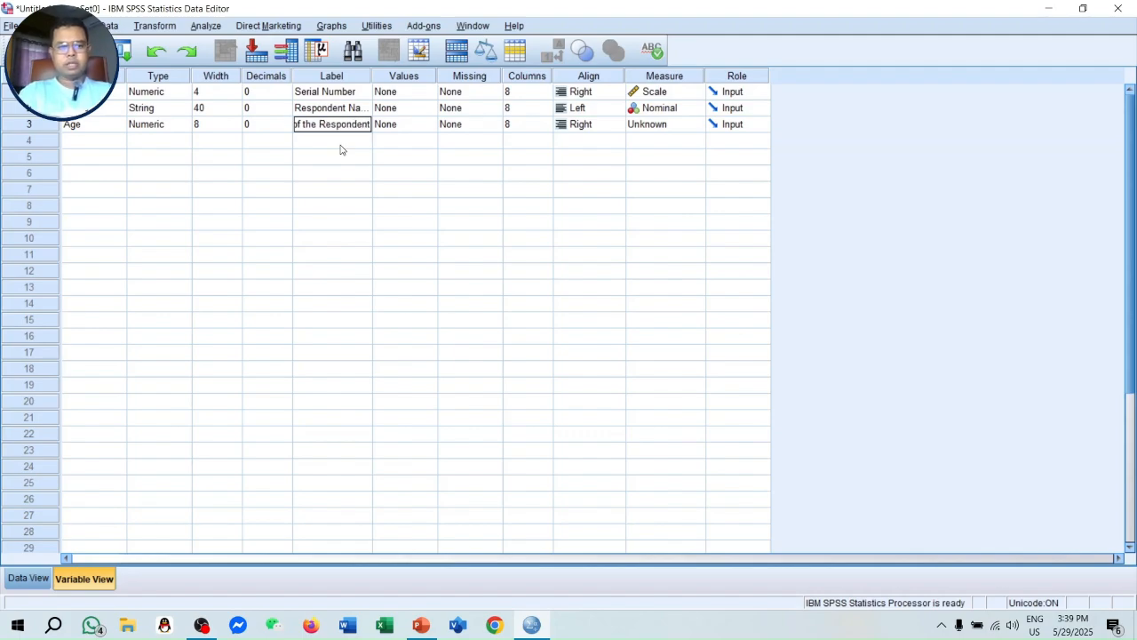
left_click(366, 221)
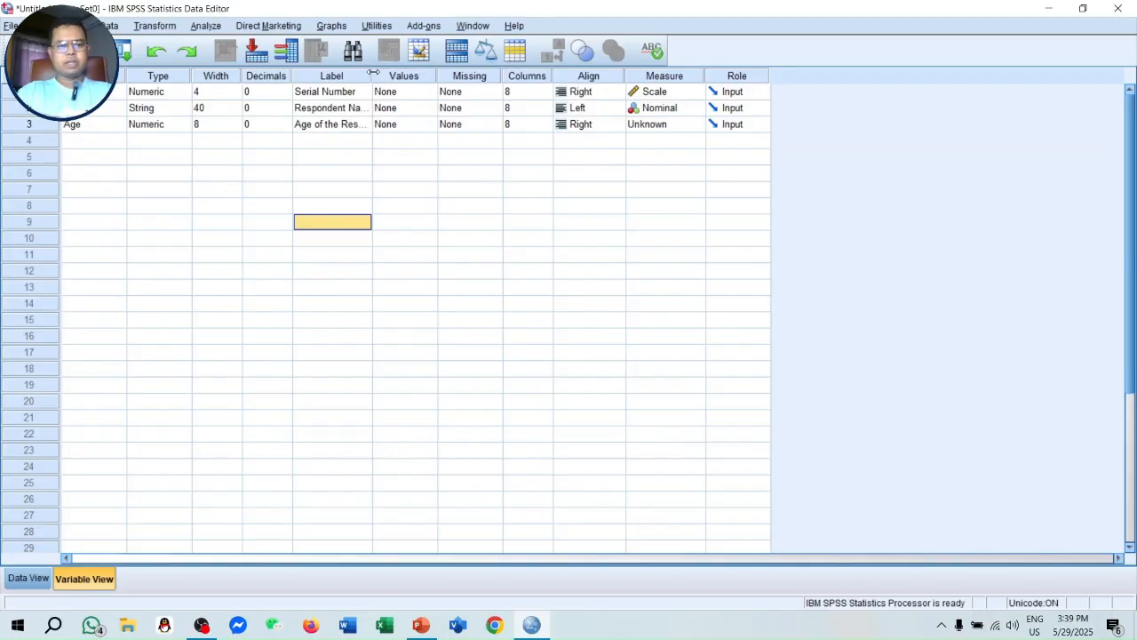
- Widen the Label column to fit the full labels and set the Age variable's measurement level to Scale
left_click_drag(380, 76, 415, 75)
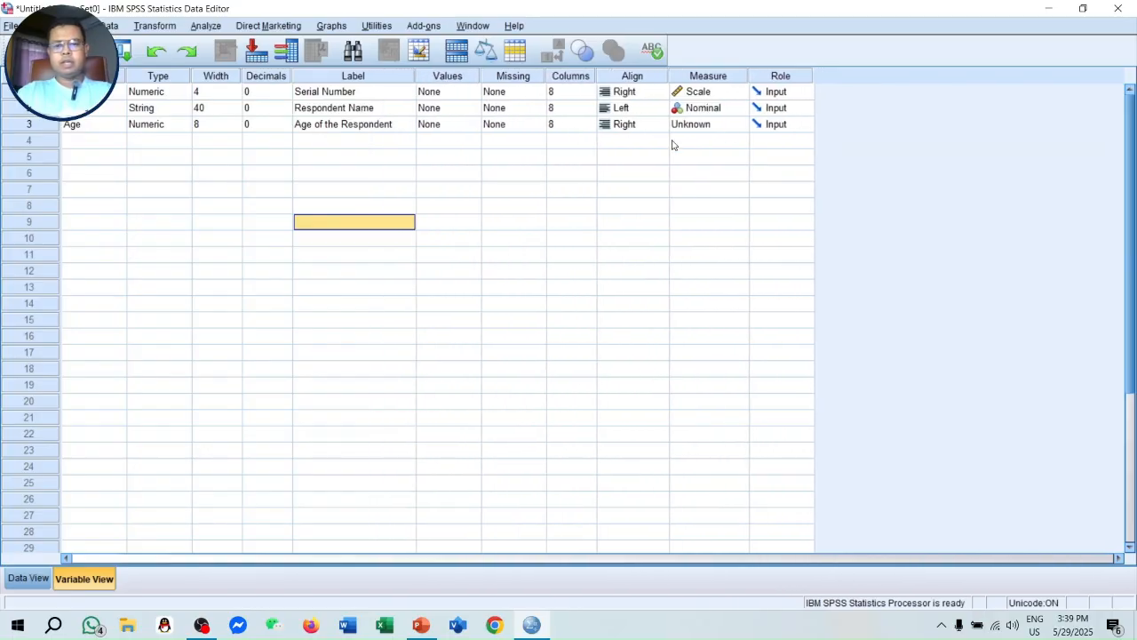
left_click(736, 129)
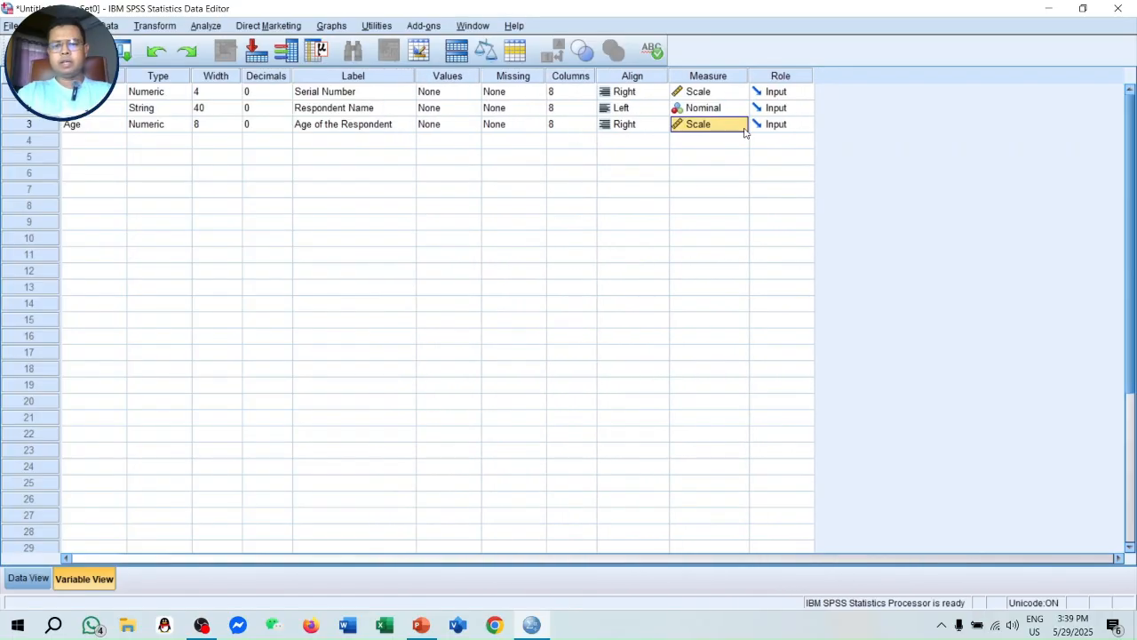
left_click(737, 126)
left_click(702, 144)
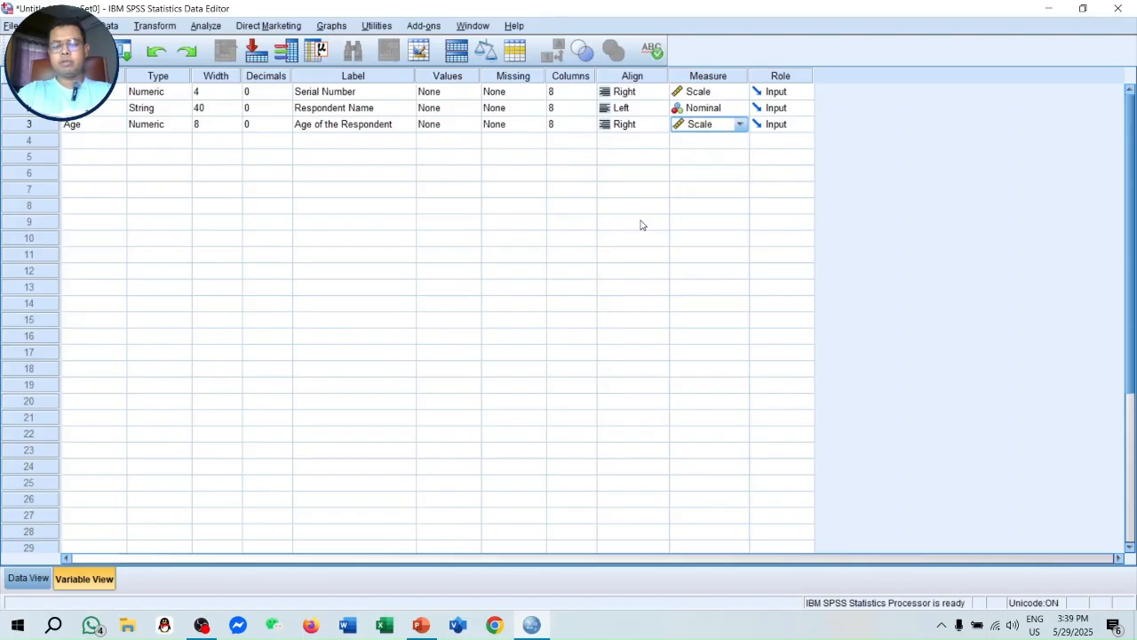
- Add a fourth variable named Edu of Numeric type with 0 decimal places
left_click(91, 143)
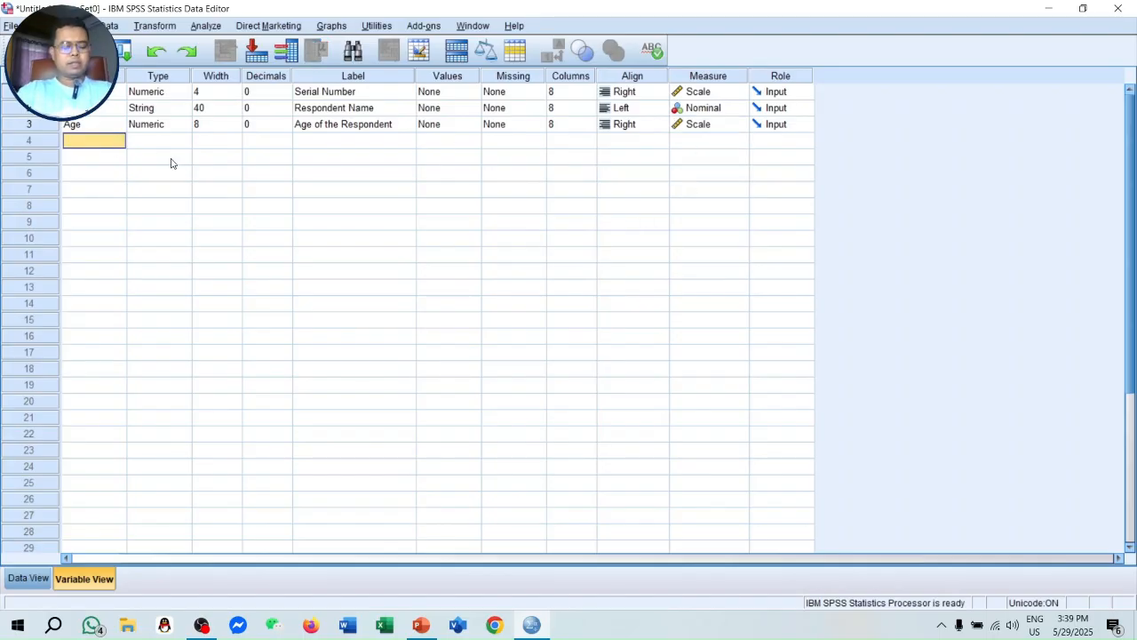
type("Edu")
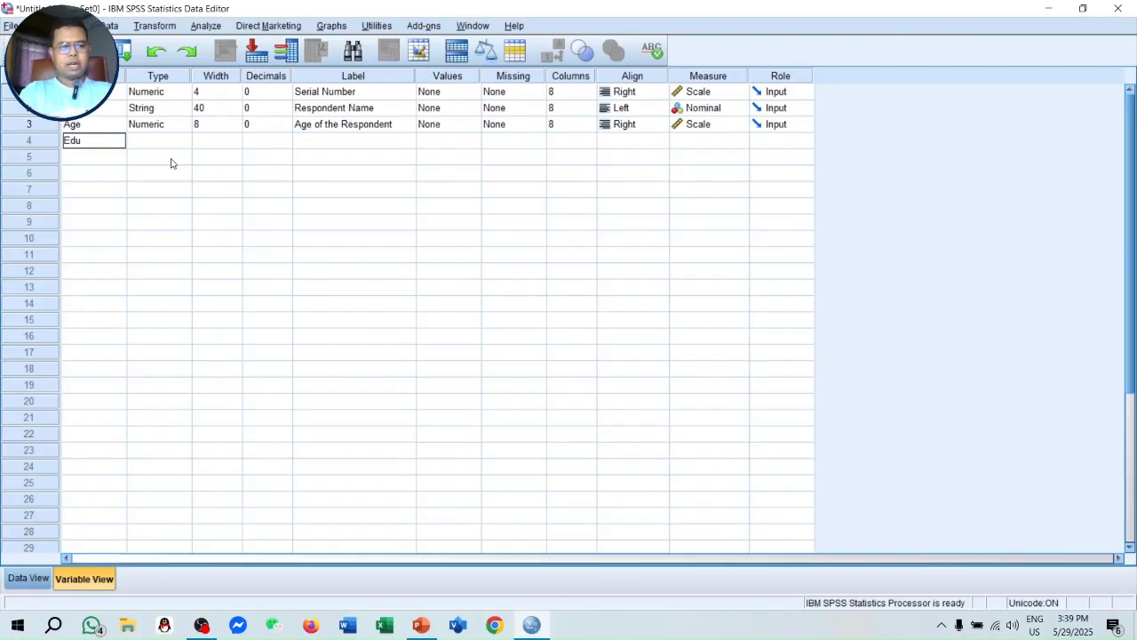
left_click(162, 145)
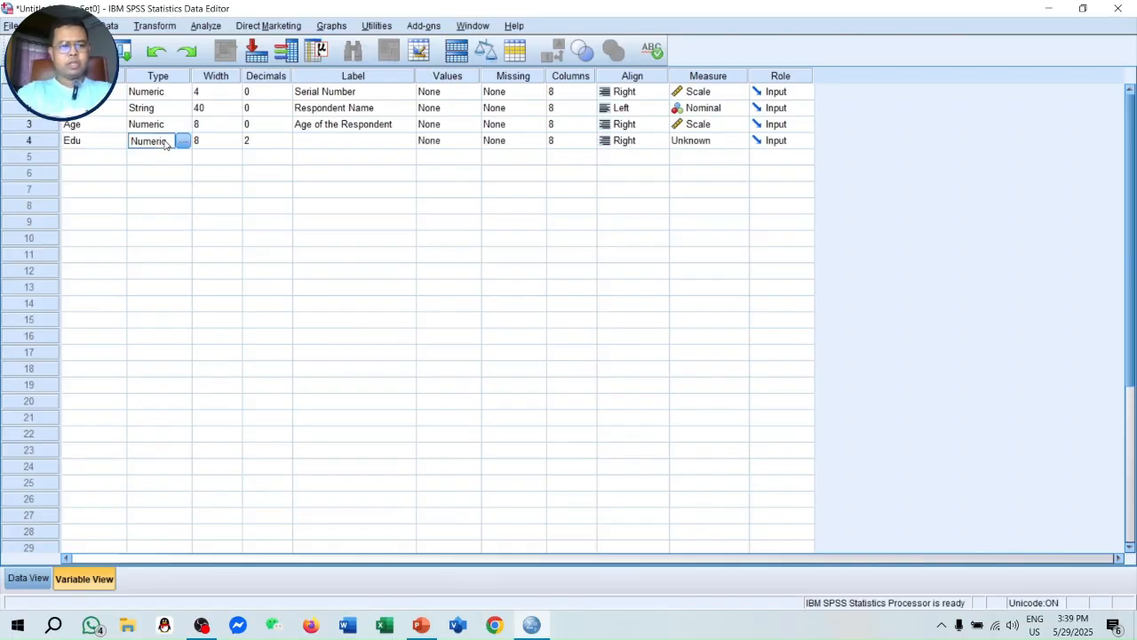
left_click(267, 144)
left_click(287, 146)
left_click(288, 147)
- Label the Edu variable Education of the Respondent
left_click(320, 142)
type("Education of the Res")
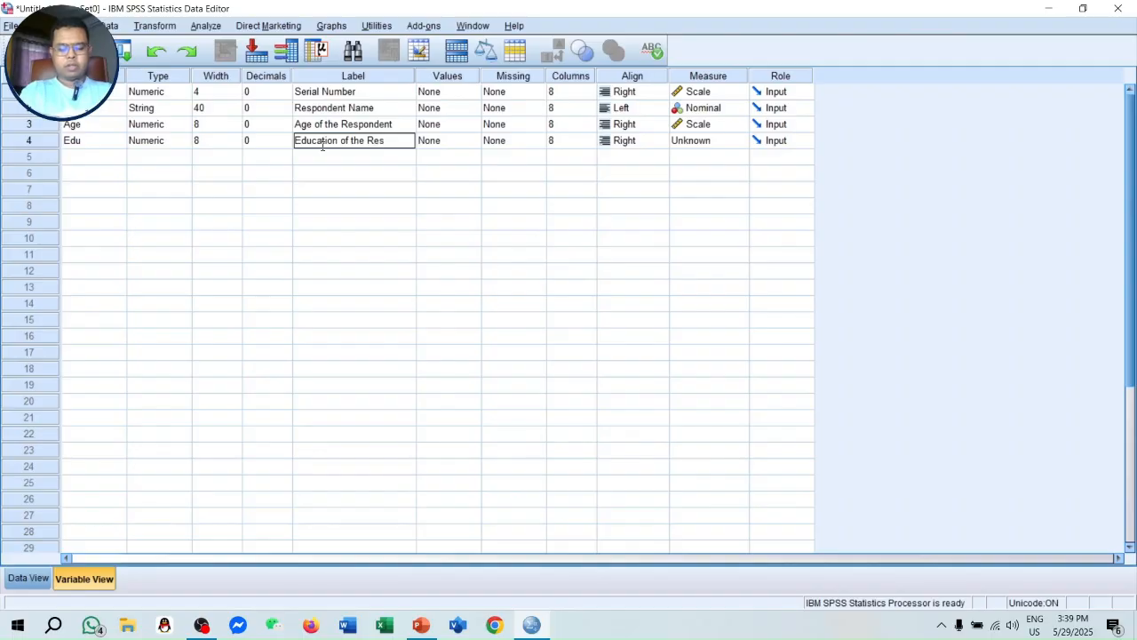
type("pondent")
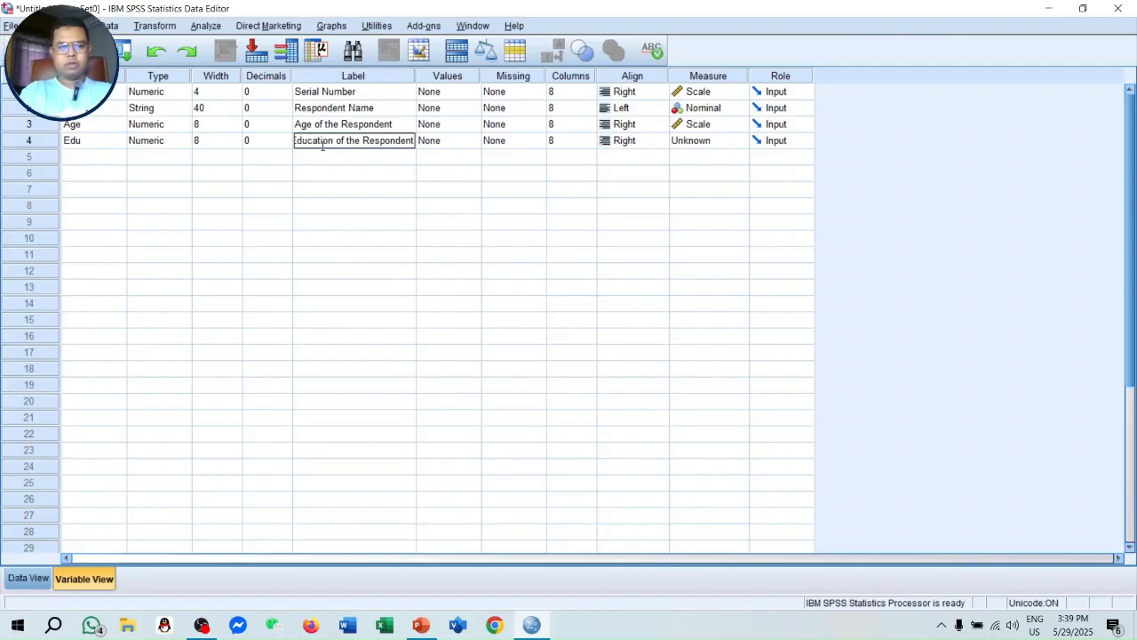
key("Tab")
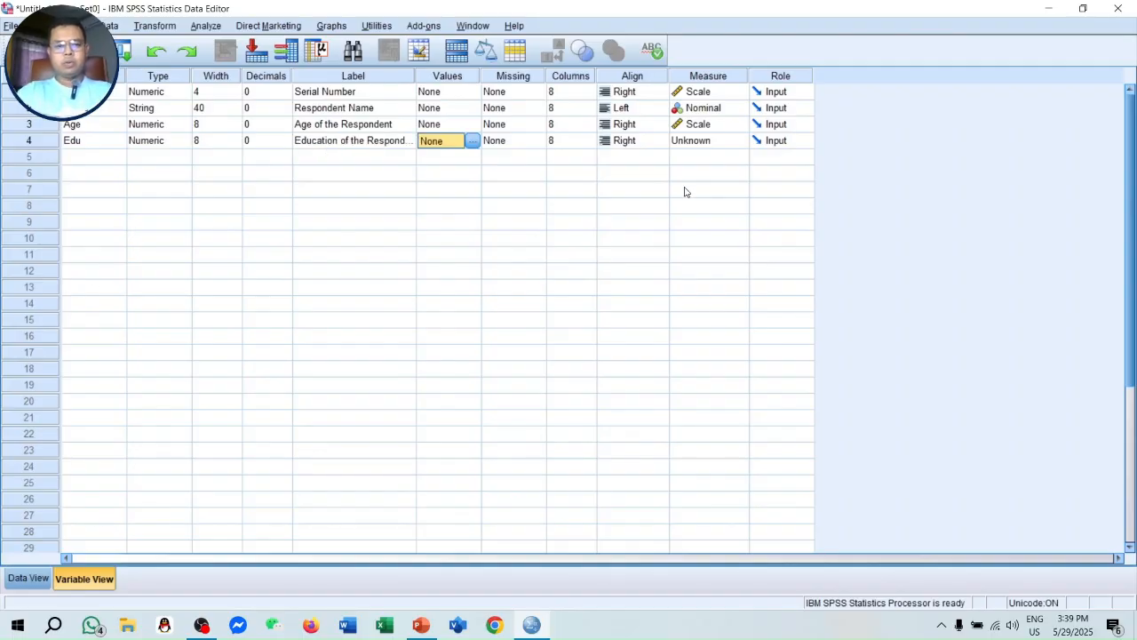
- Define the value labels 1 = Primary and 2 = Secondary for the Edu variable
left_click(472, 143)
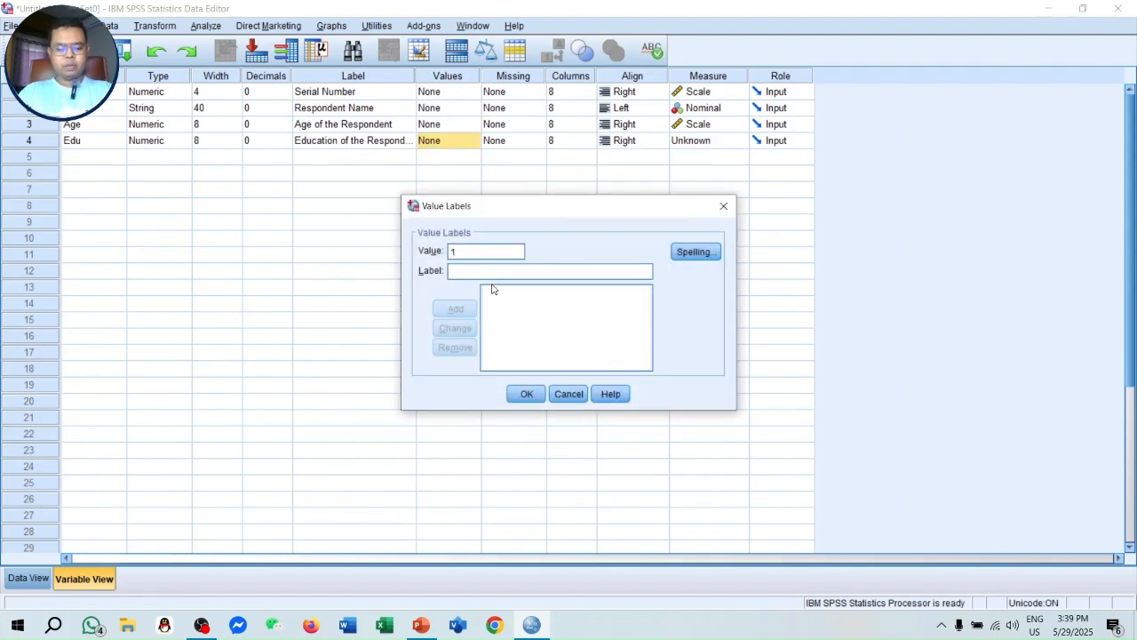
type("Primary")
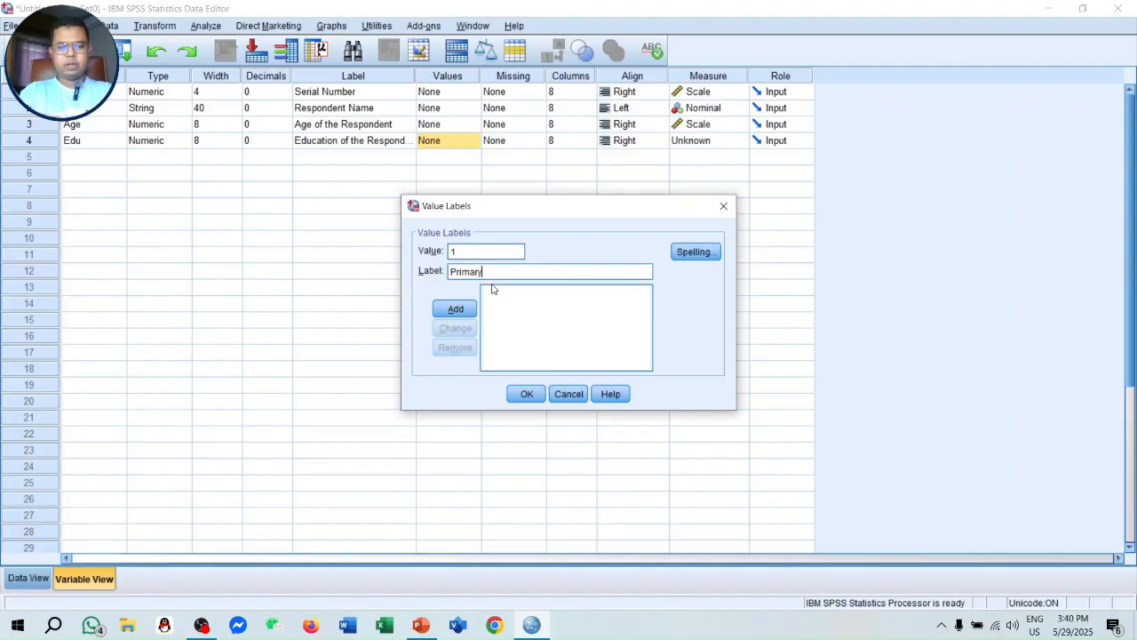
left_click(471, 303)
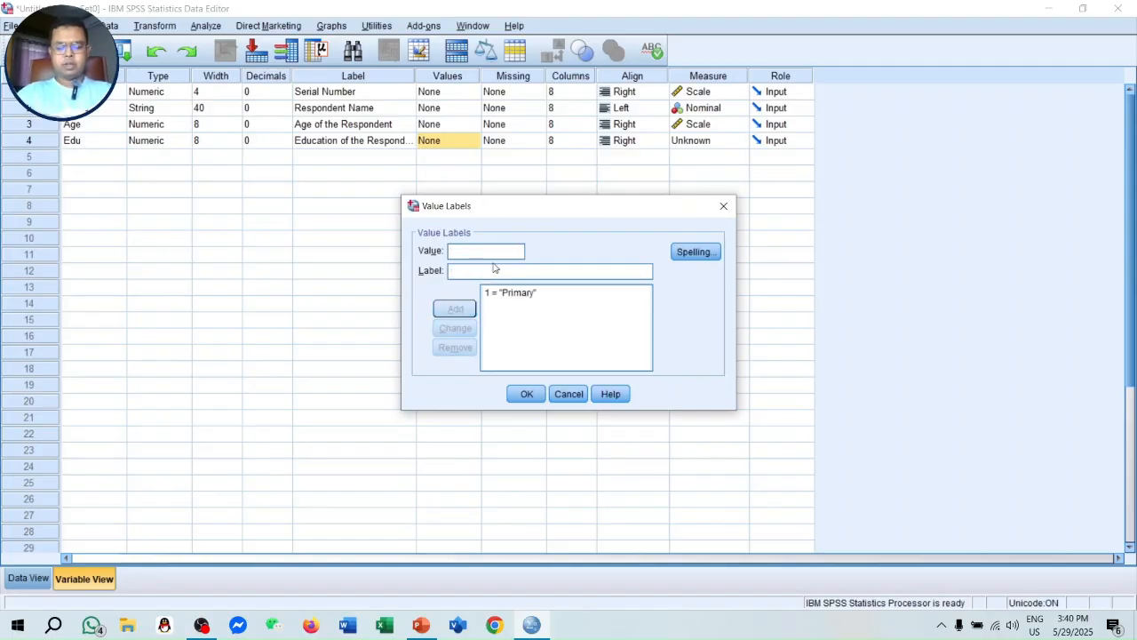
type("Se")
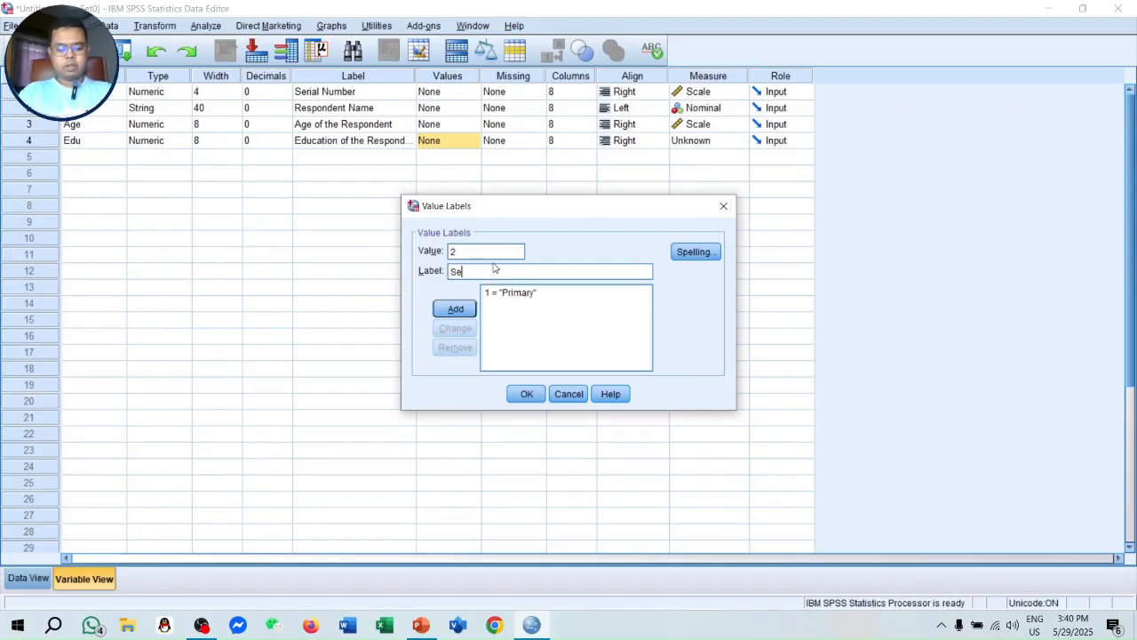
type("condar")
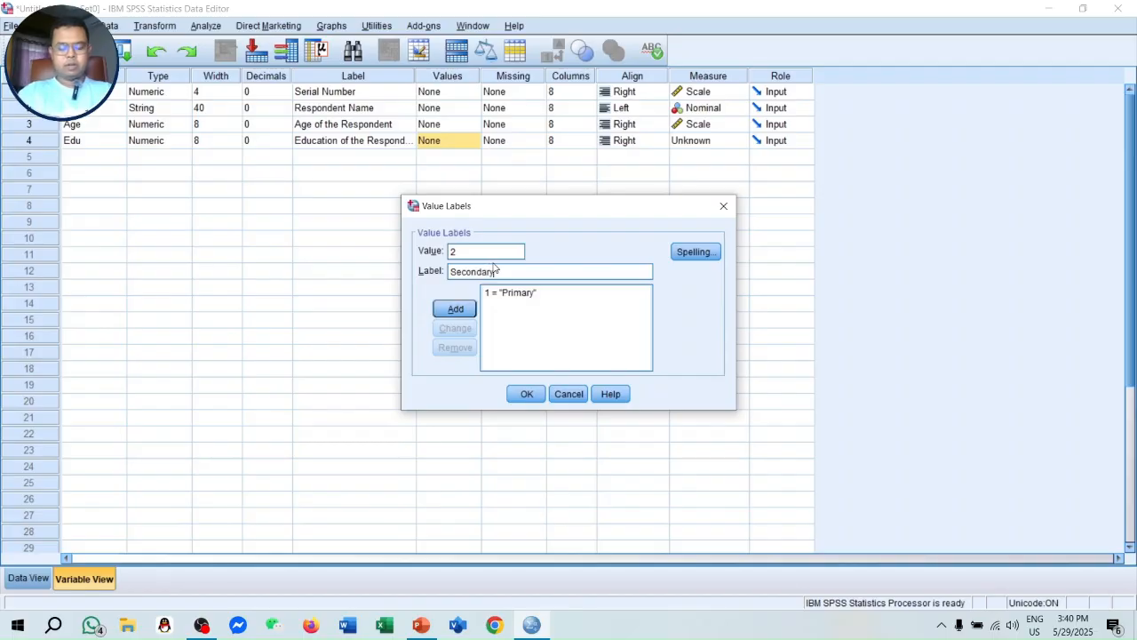
type("y")
left_click(463, 310)
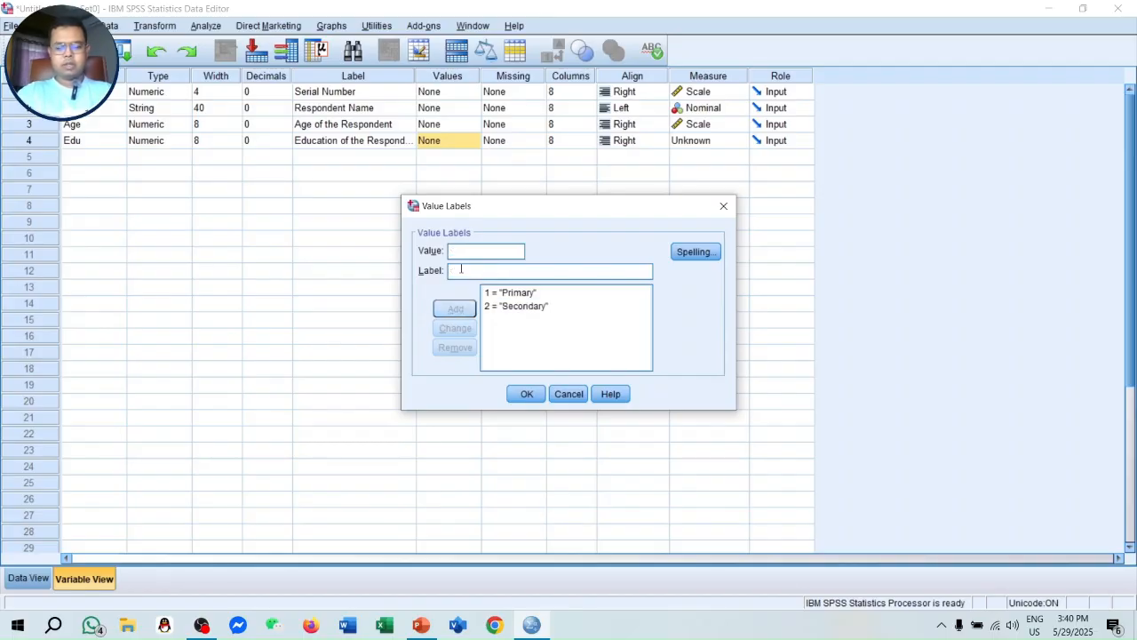
- Add the value labels 3 = SSC, 4 = HSC, 5 = BSc and 6 = MSc for the Edu variable
type("SSC")
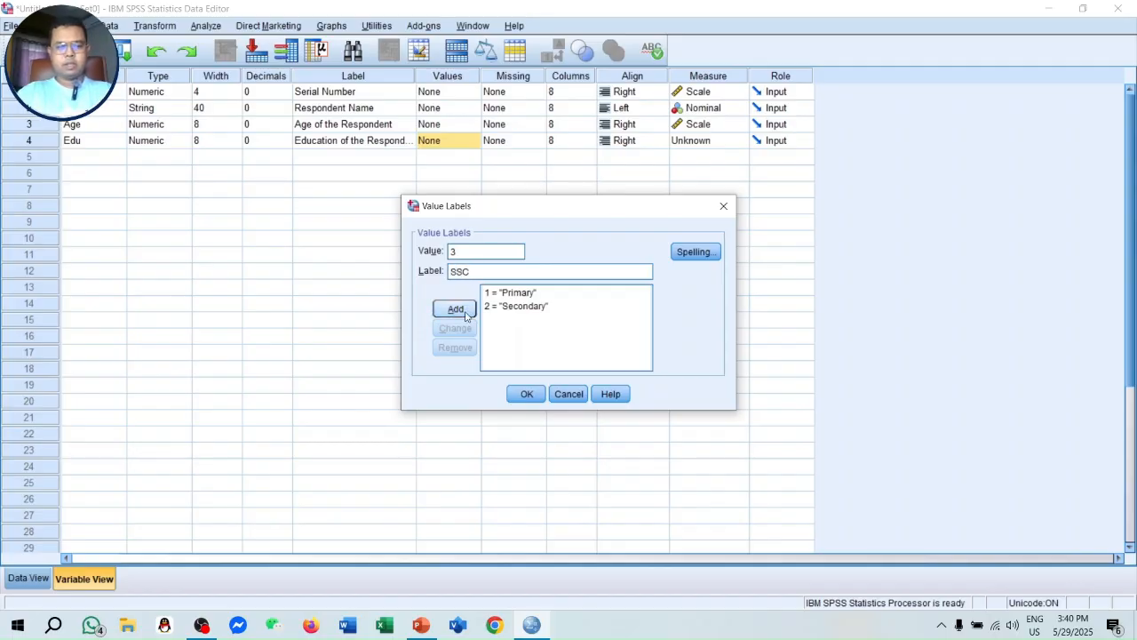
left_click(455, 308)
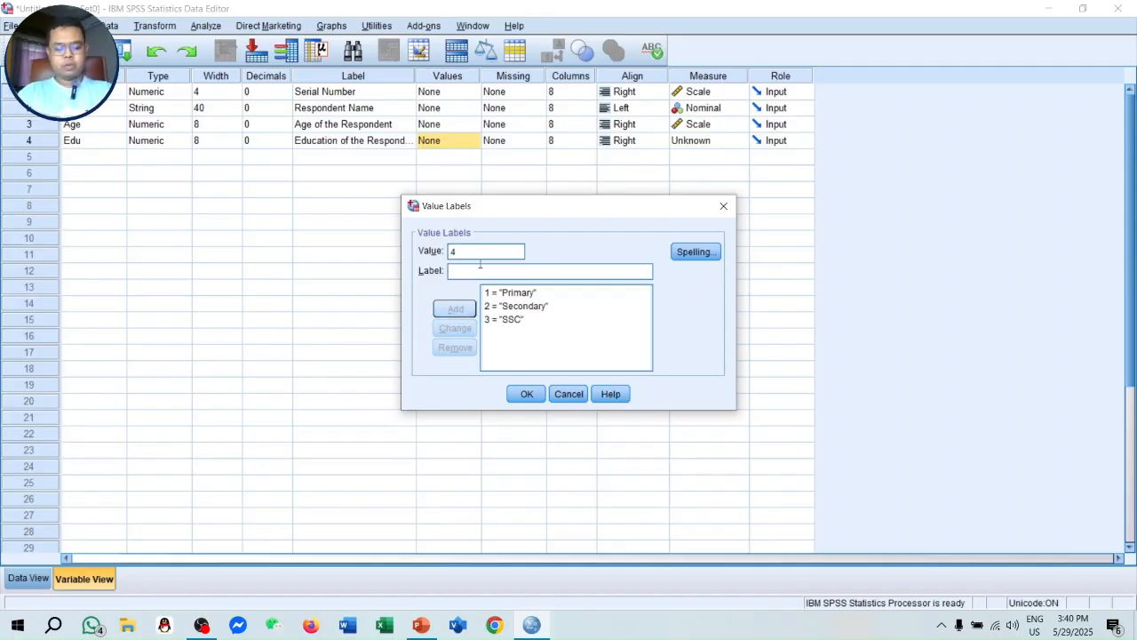
type("HSC")
left_click(455, 308)
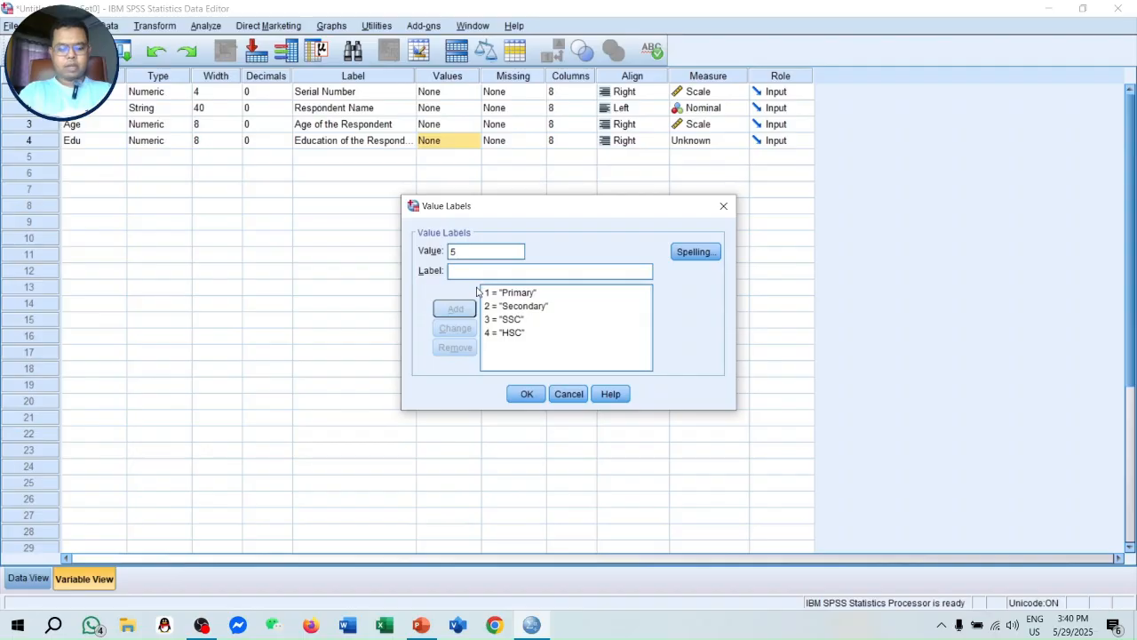
type("B")
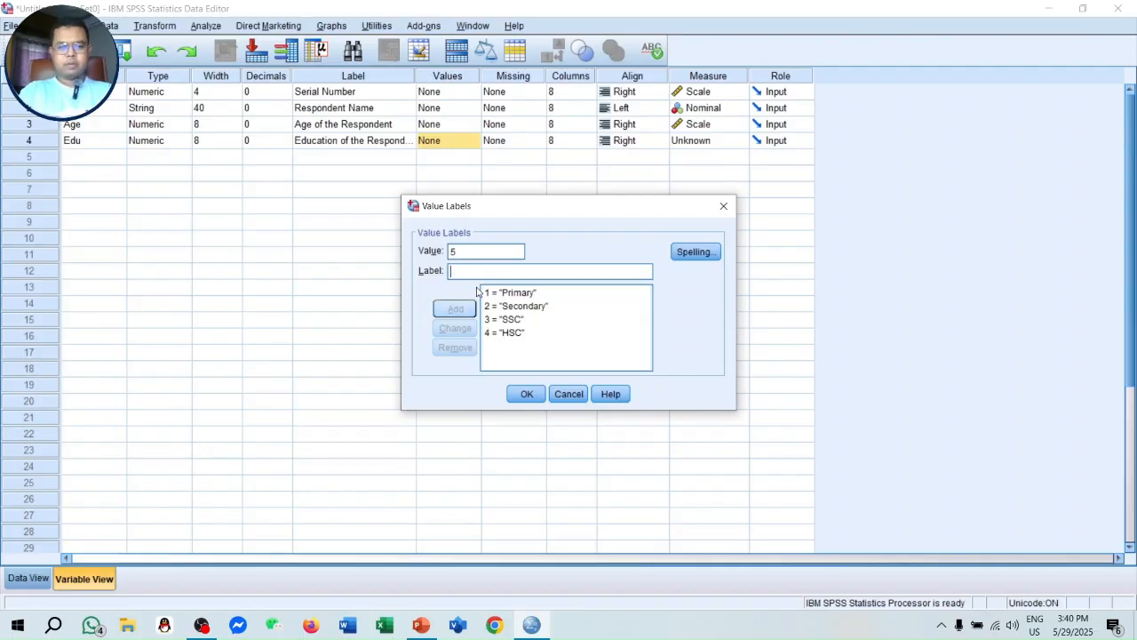
type("Sc")
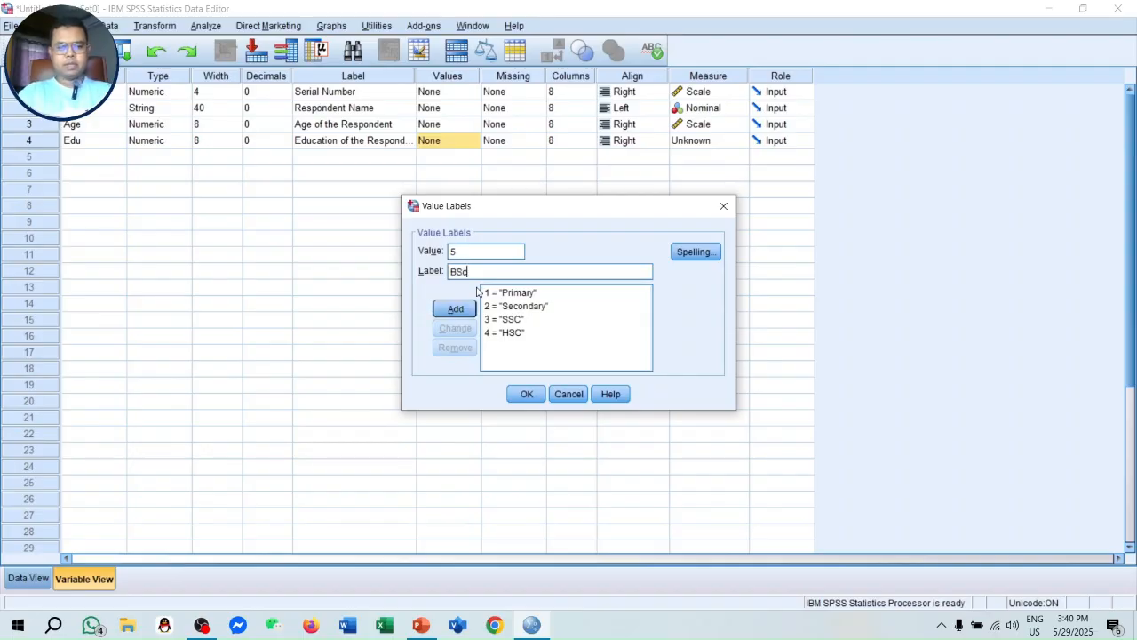
left_click(454, 308)
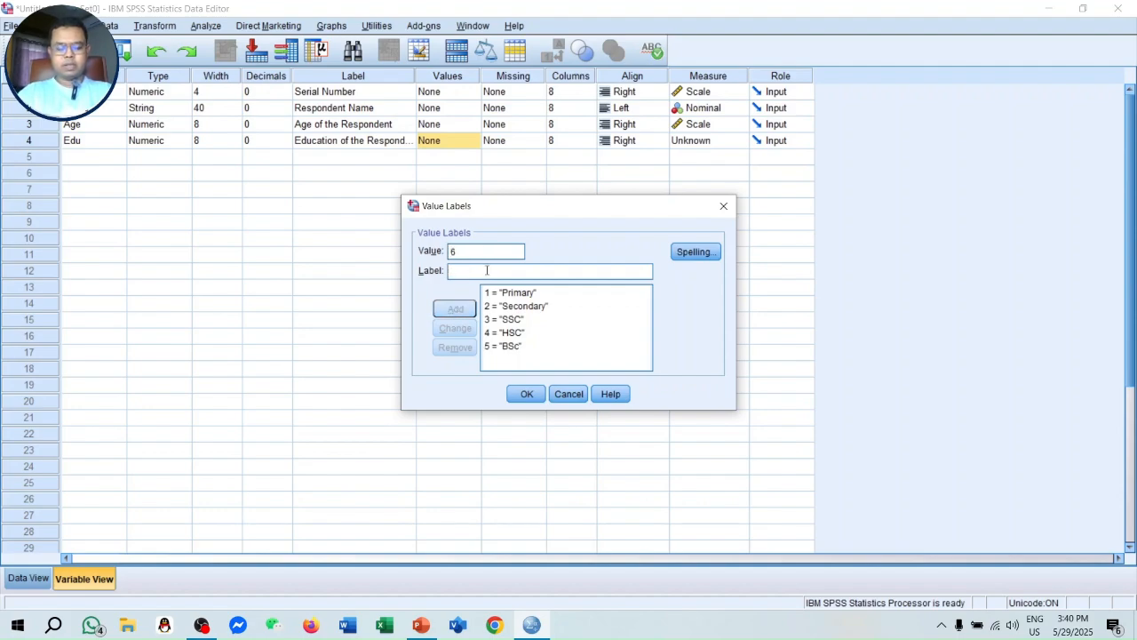
type("MSc")
left_click(461, 308)
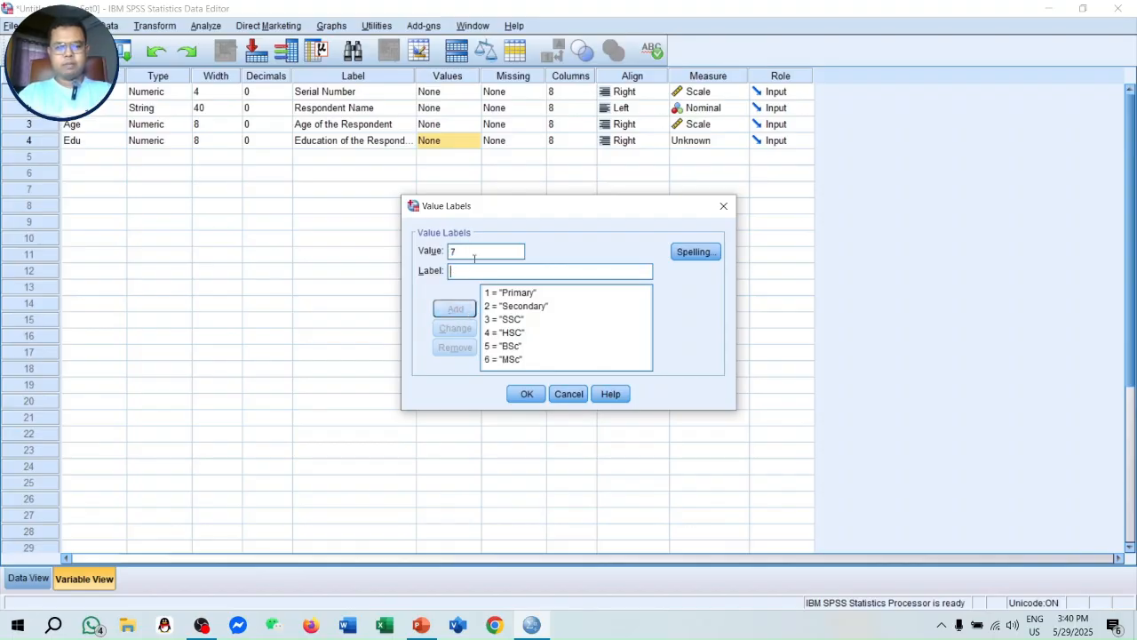
- Add the value labels 7 = MPhil, 8 = PhD and 9 = Other to Edu and set its measurement level to Nominal
type("MPhil")
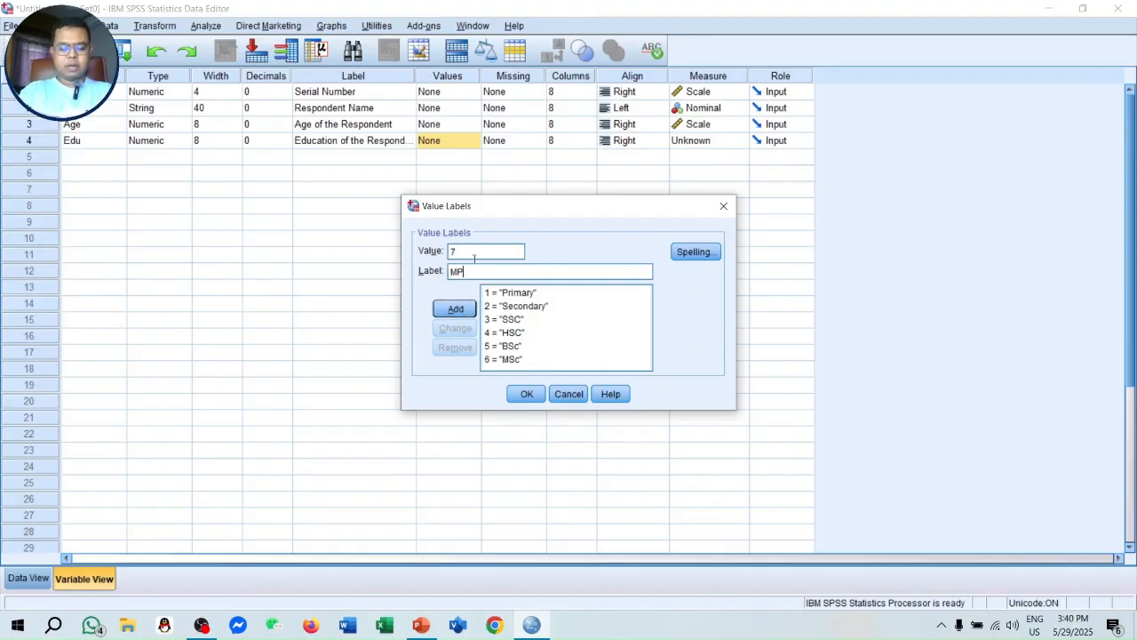
left_click(457, 310)
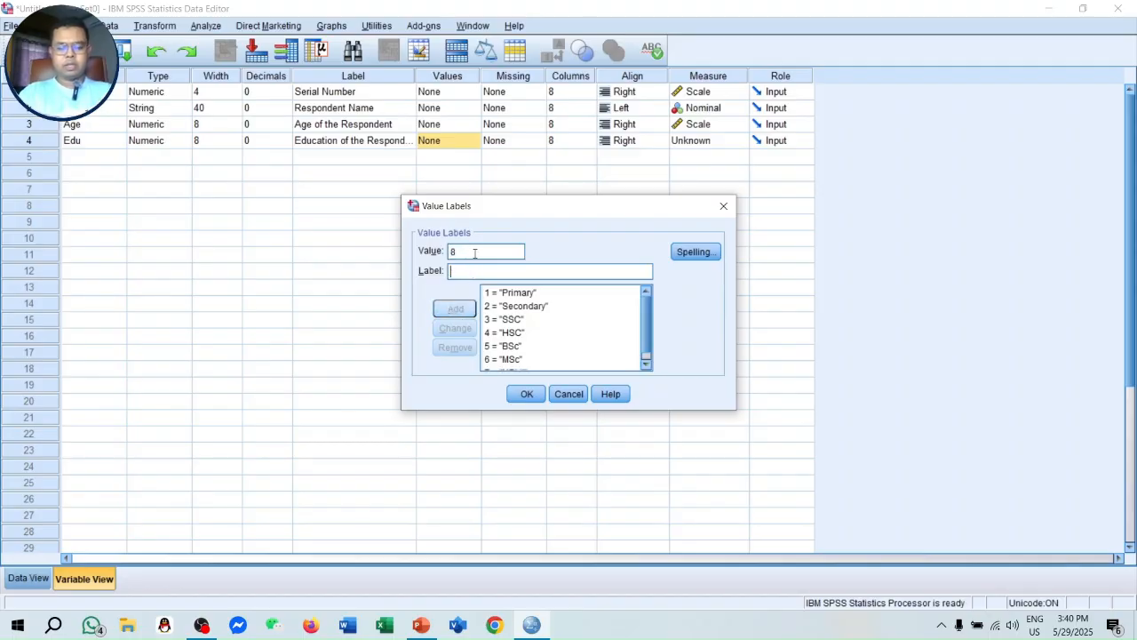
type("PhD")
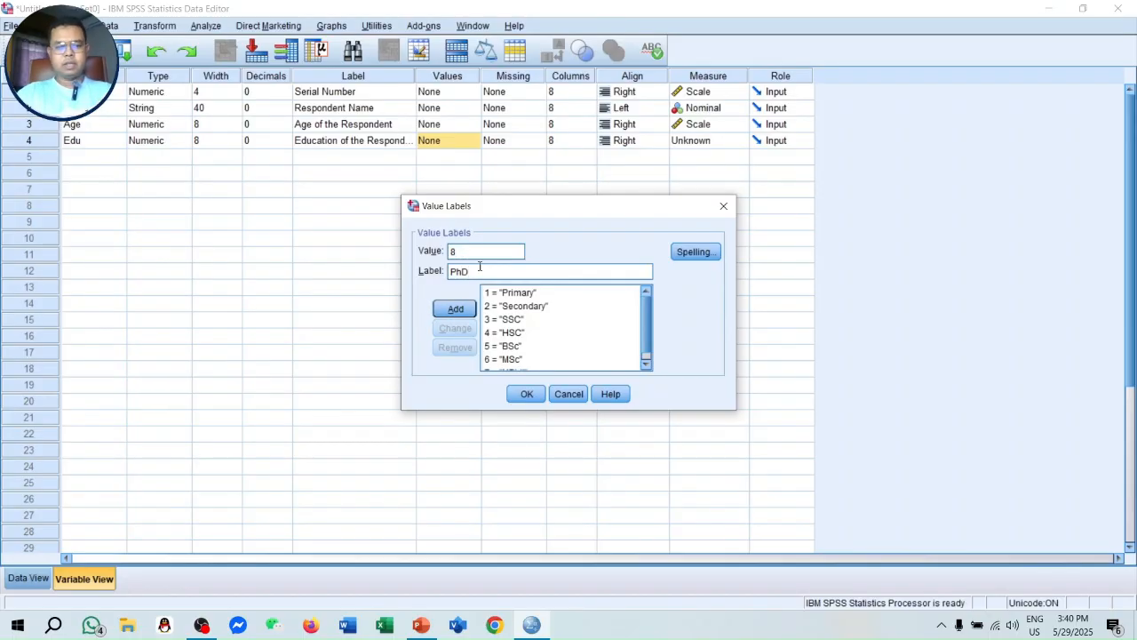
left_click(456, 309)
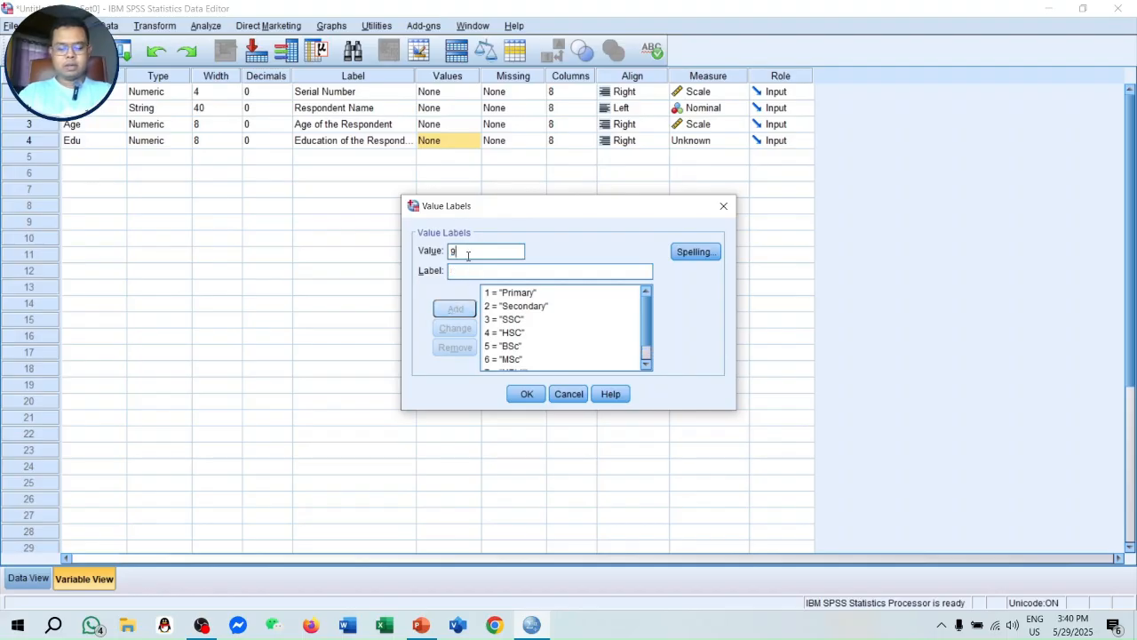
type("Other")
left_click(454, 309)
left_click(526, 393)
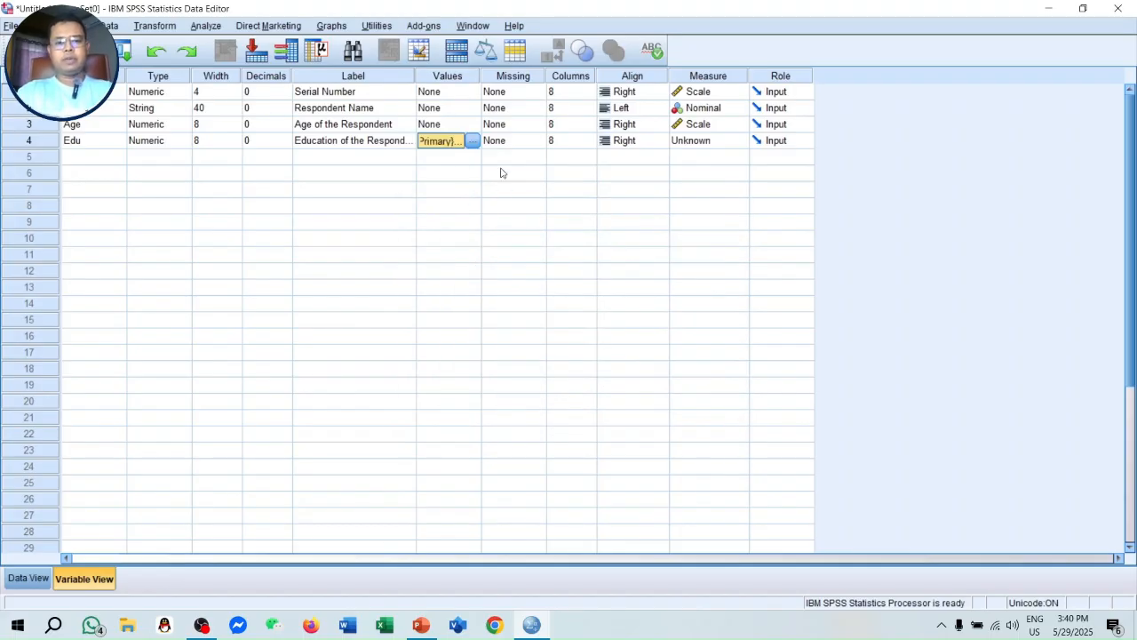
left_click(710, 141)
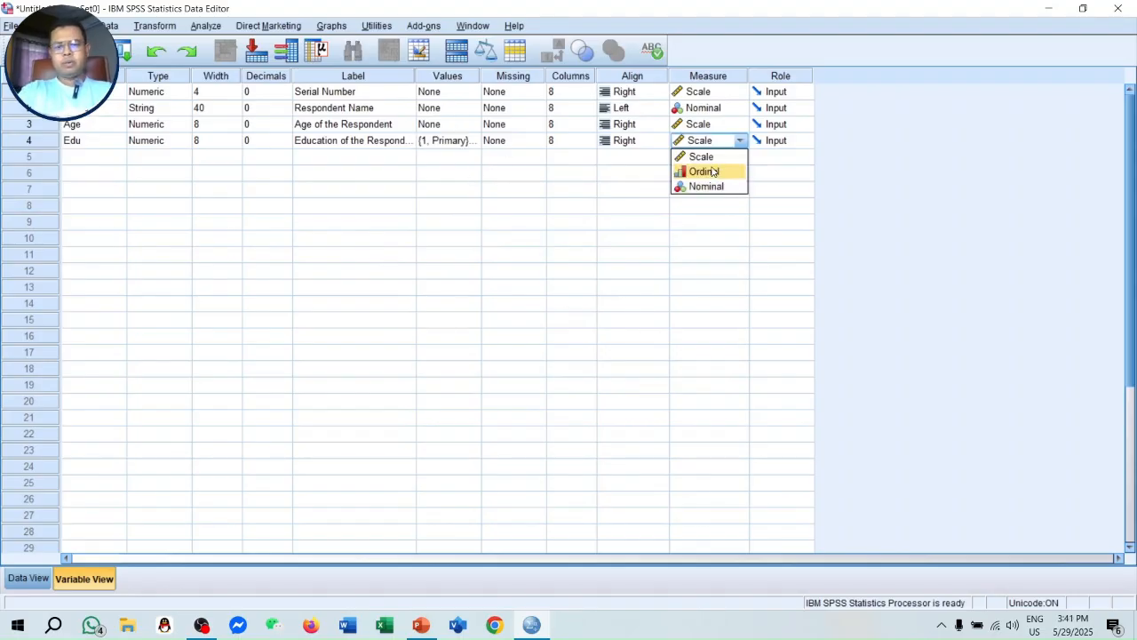
left_click(713, 189)
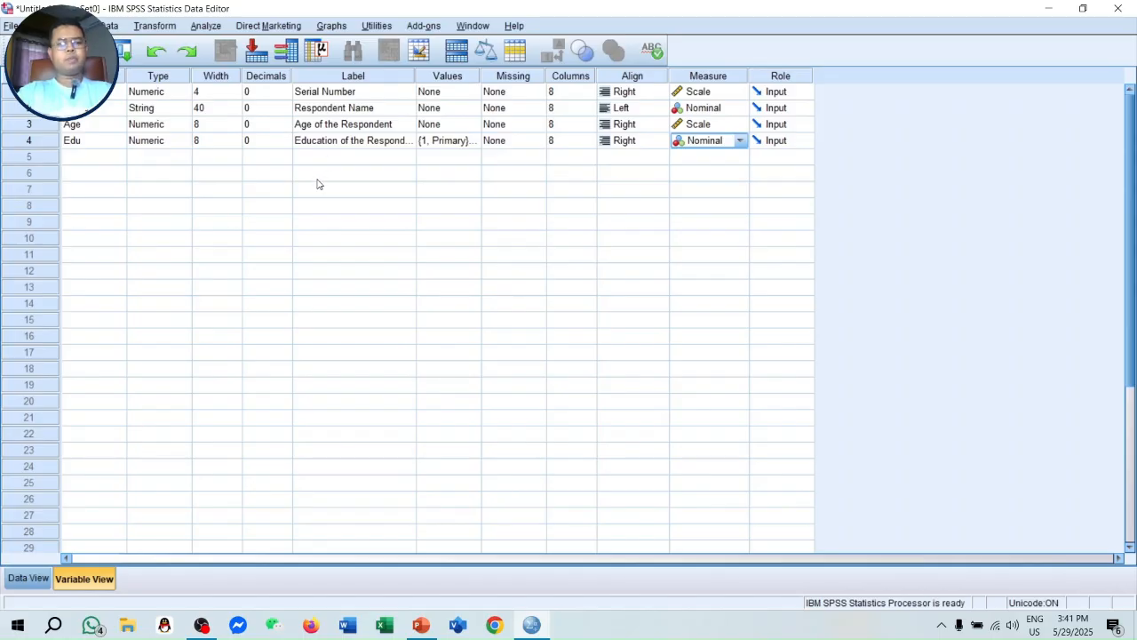
- Enter 1 as the serial number of the first case in the data sheet
left_click(30, 579)
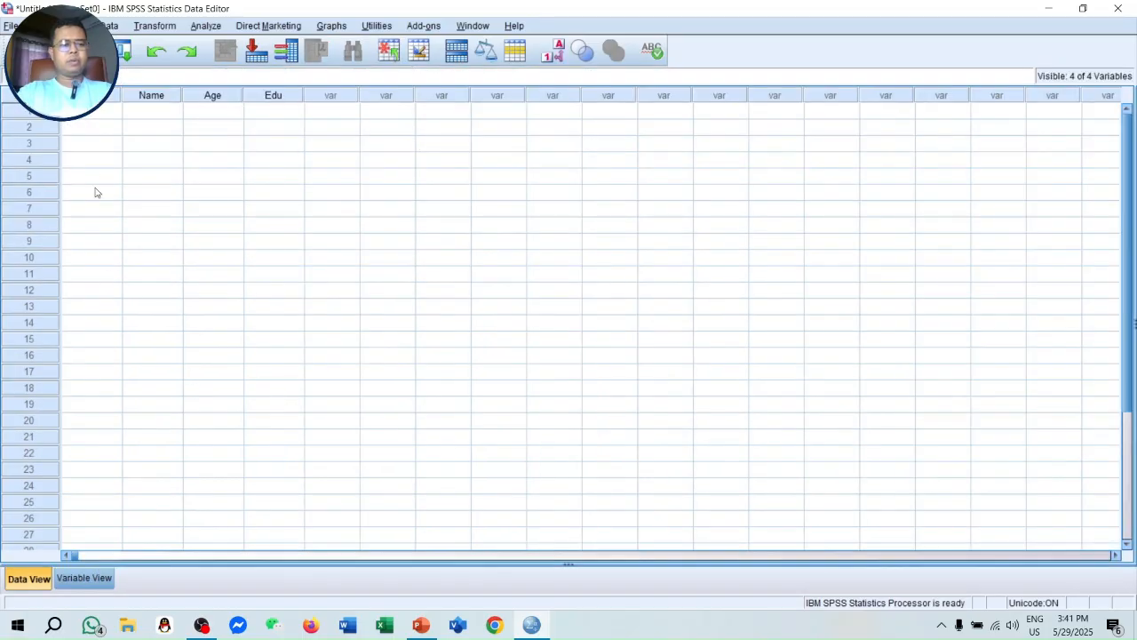
type("1")
key("Tab")
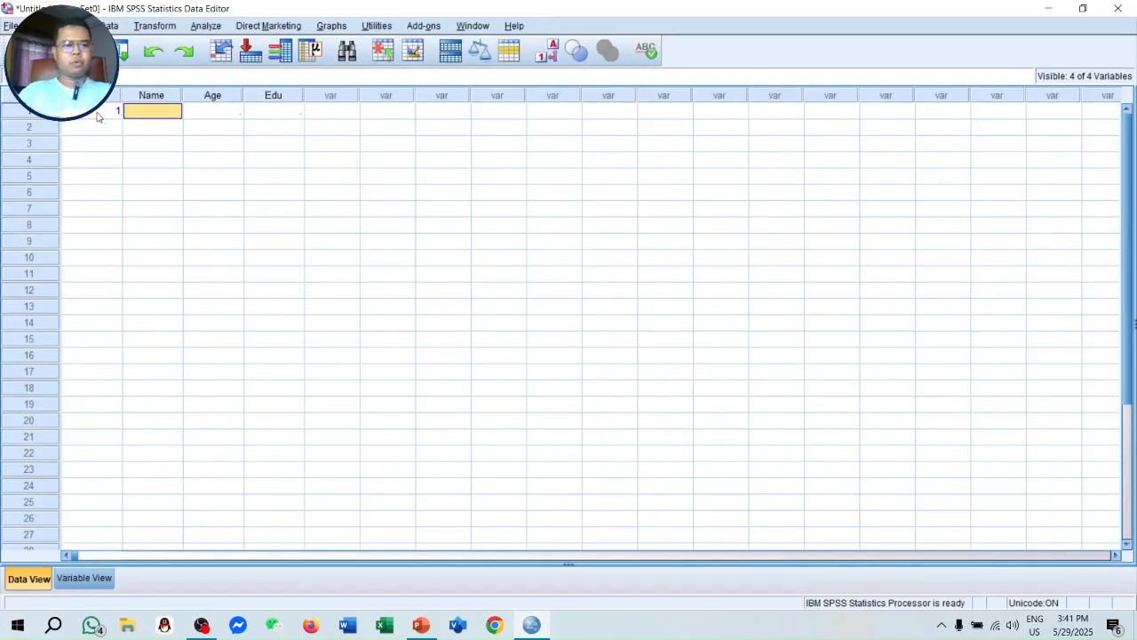
left_click(97, 114)
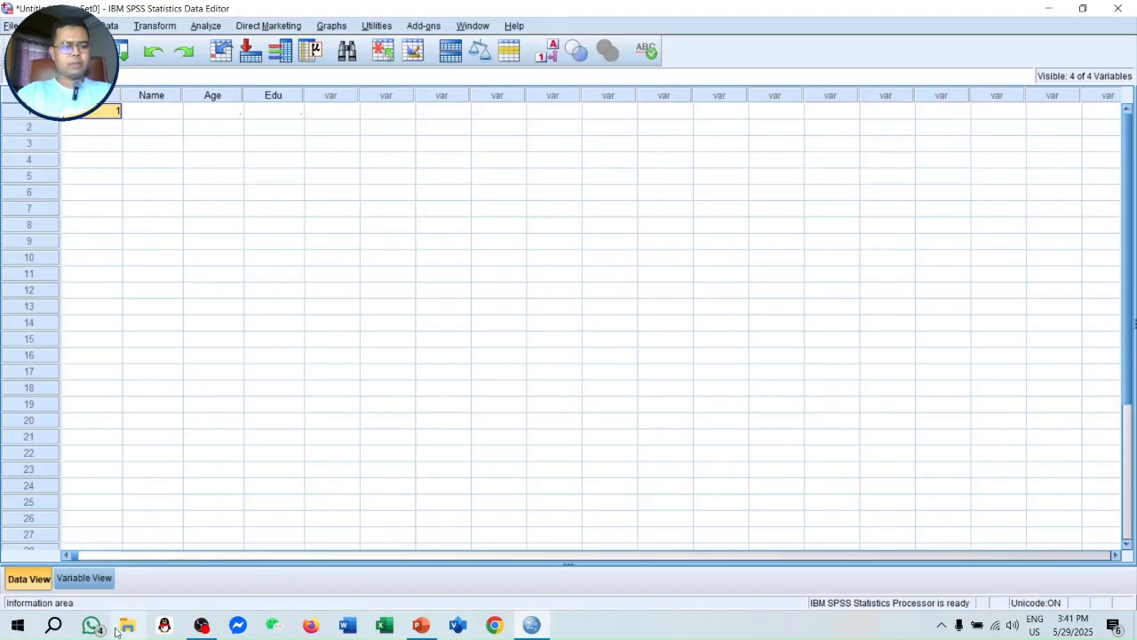
- Change the Serial Number variable's type to String with a width of 2 characters
left_click(87, 578)
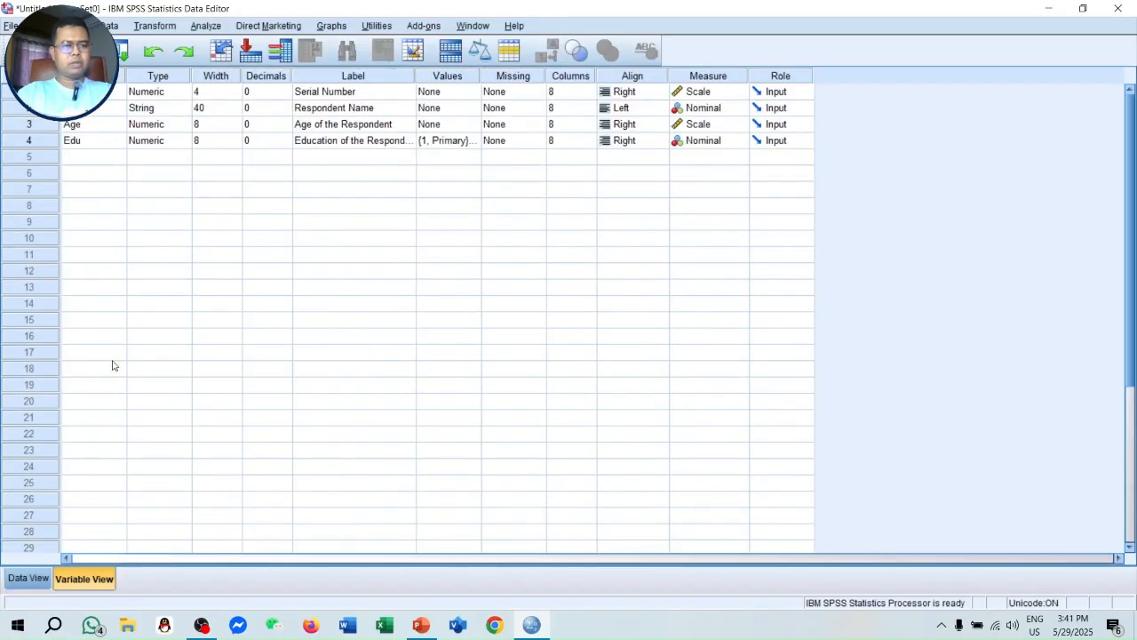
left_click(278, 96)
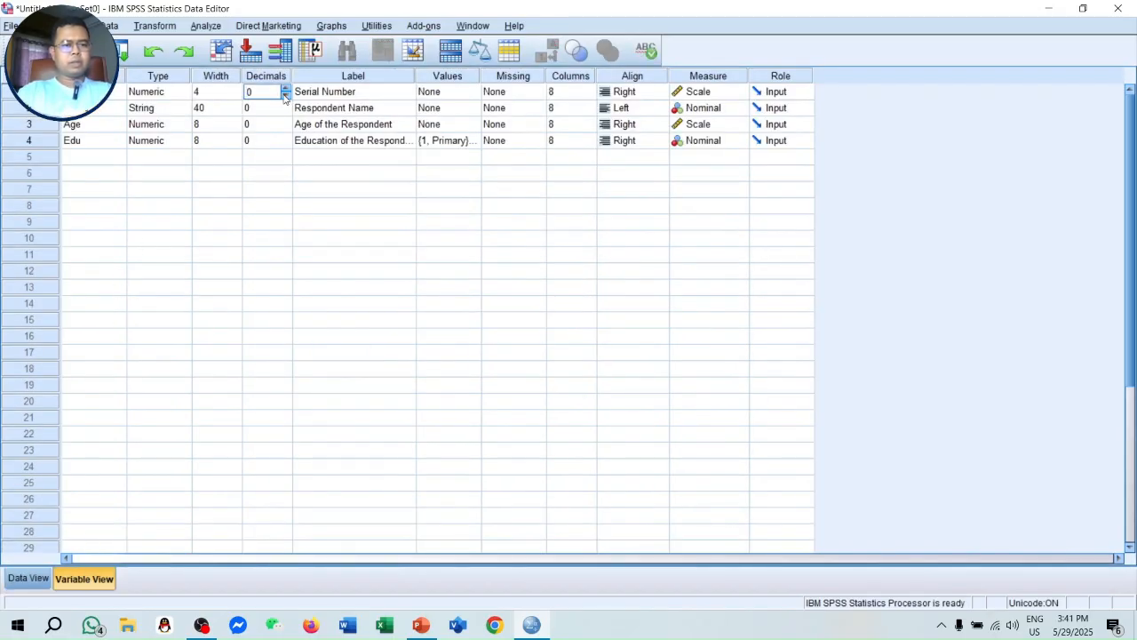
left_click(178, 96)
left_click(186, 94)
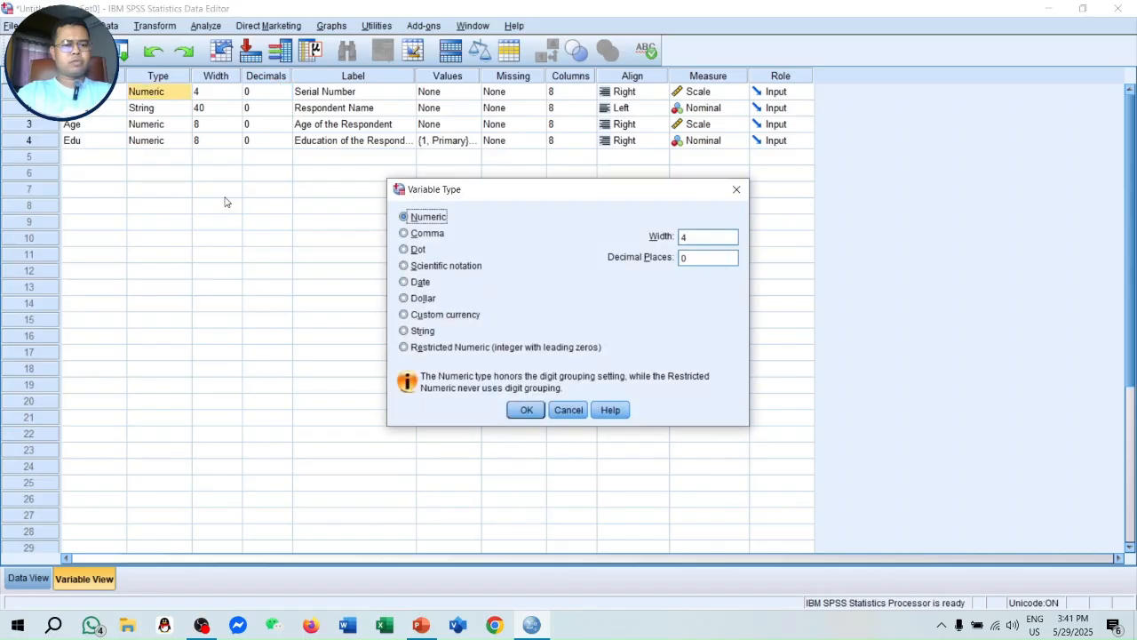
left_click(404, 331)
double_click(678, 240)
type("02")
left_click(526, 409)
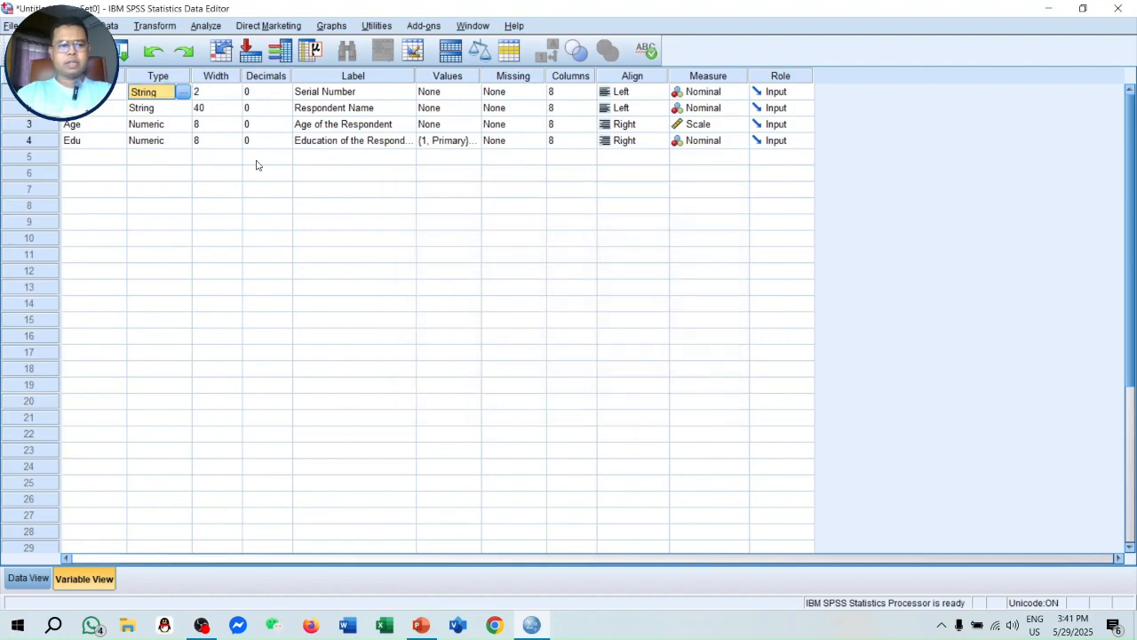
- Fill in the first case in the data sheet with the respondent's name and the age 37
left_click(41, 578)
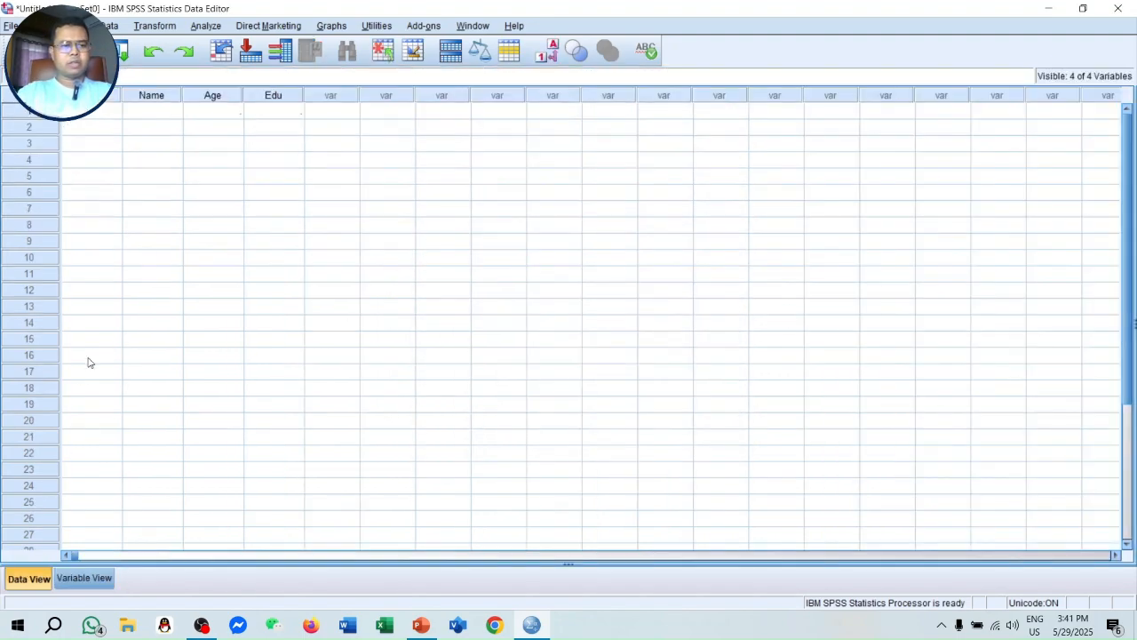
left_click(108, 112)
key("Tab")
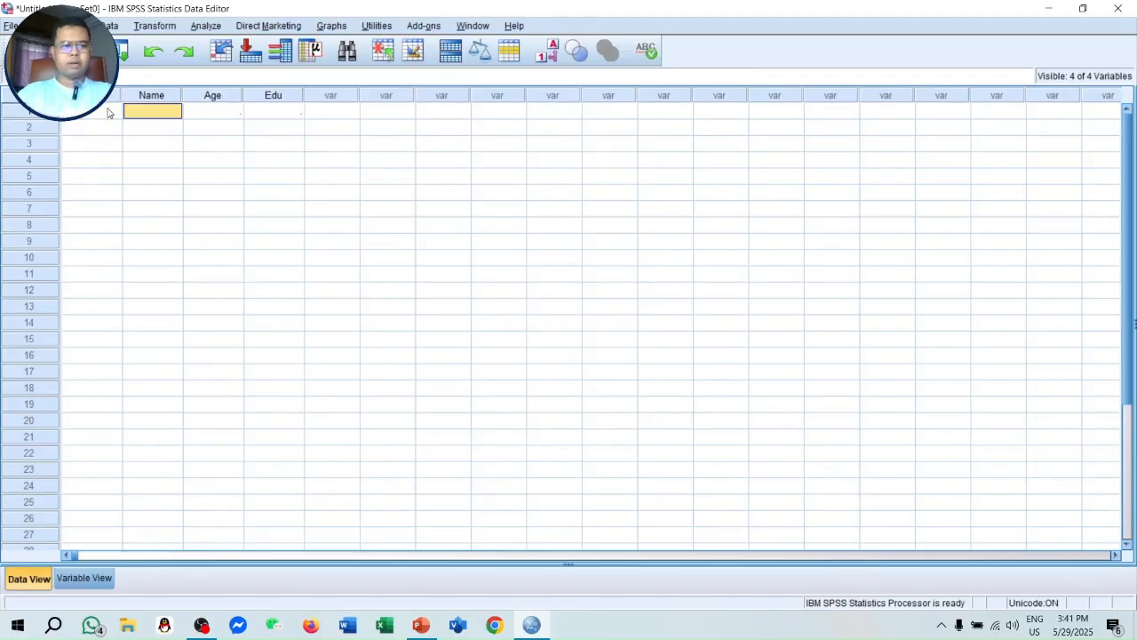
type("Najmul")
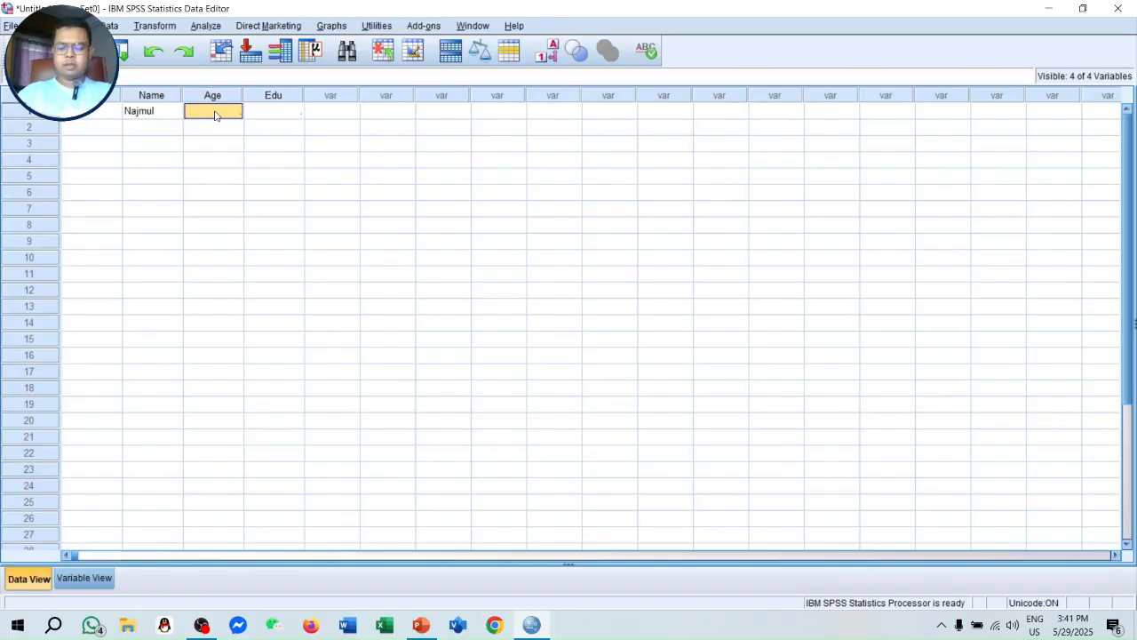
type("37")
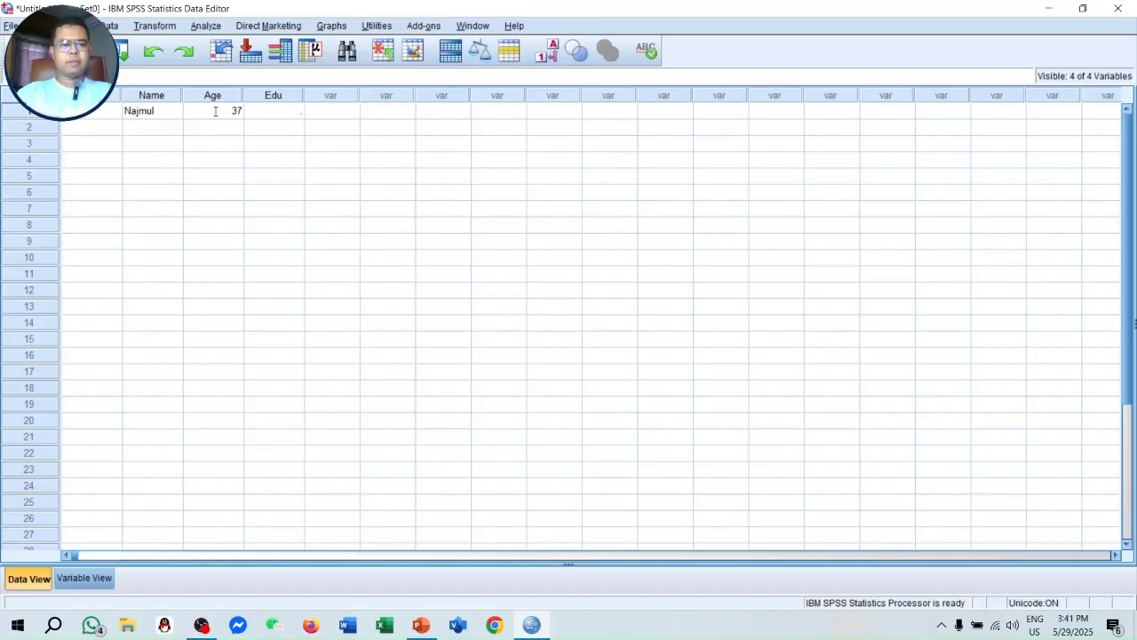
left_click(302, 112)
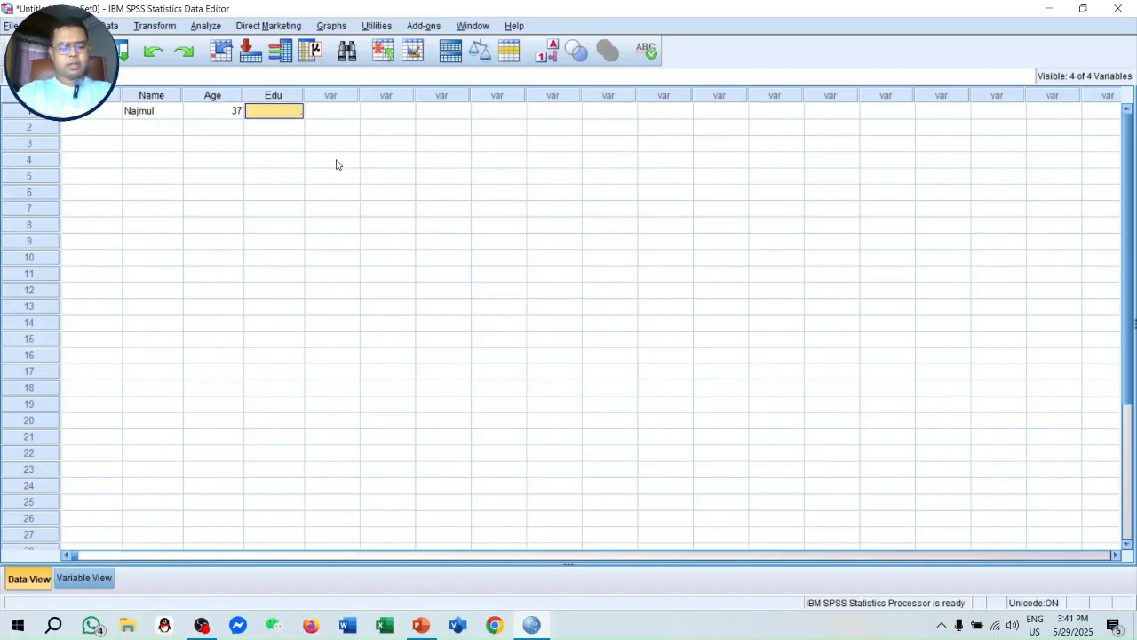
- Check the Edu variable's value labels for the PhD code and enter 8 as the first case's education
key("alt+Tab")
key("alt+Tab")
left_click(100, 579)
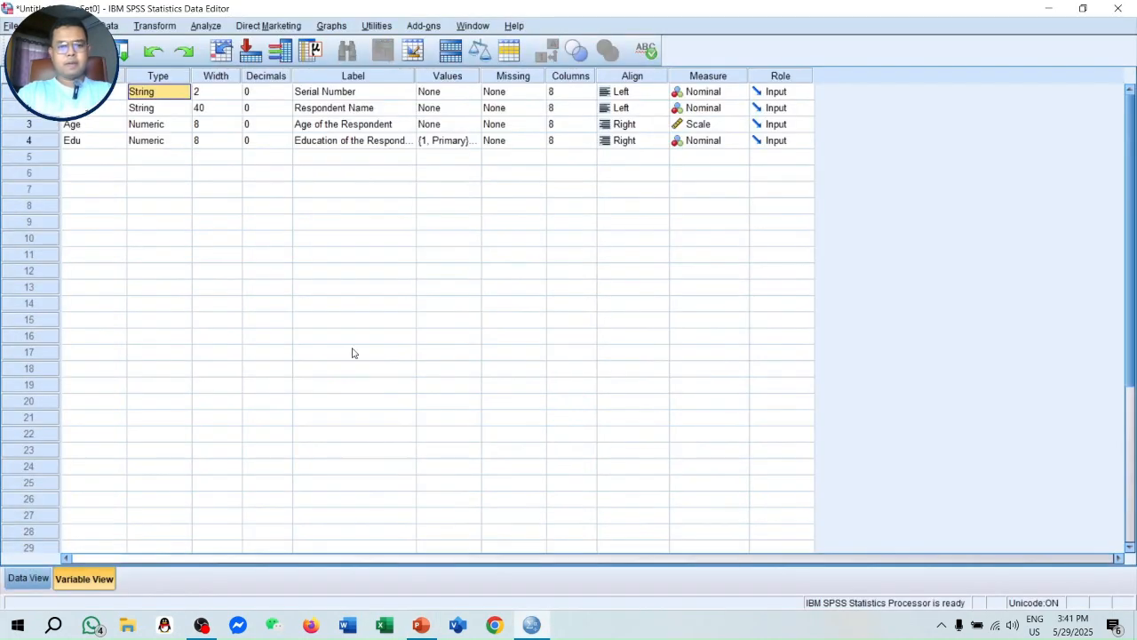
left_click(473, 141)
left_click(474, 140)
scroll(515, 353, "down", 1)
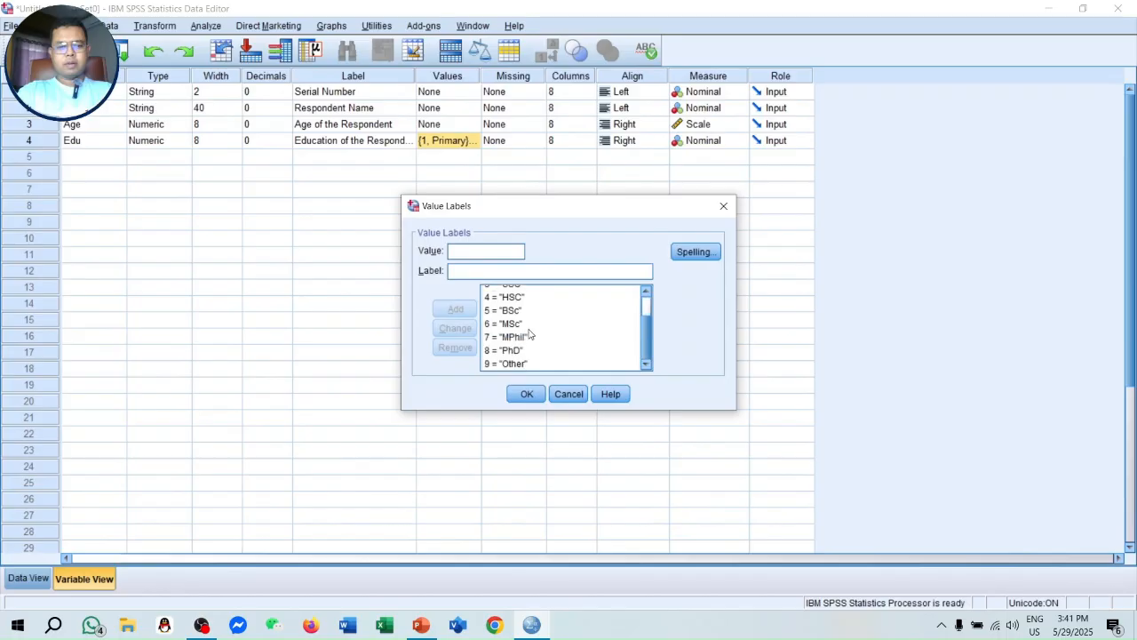
left_click(521, 393)
left_click(21, 578)
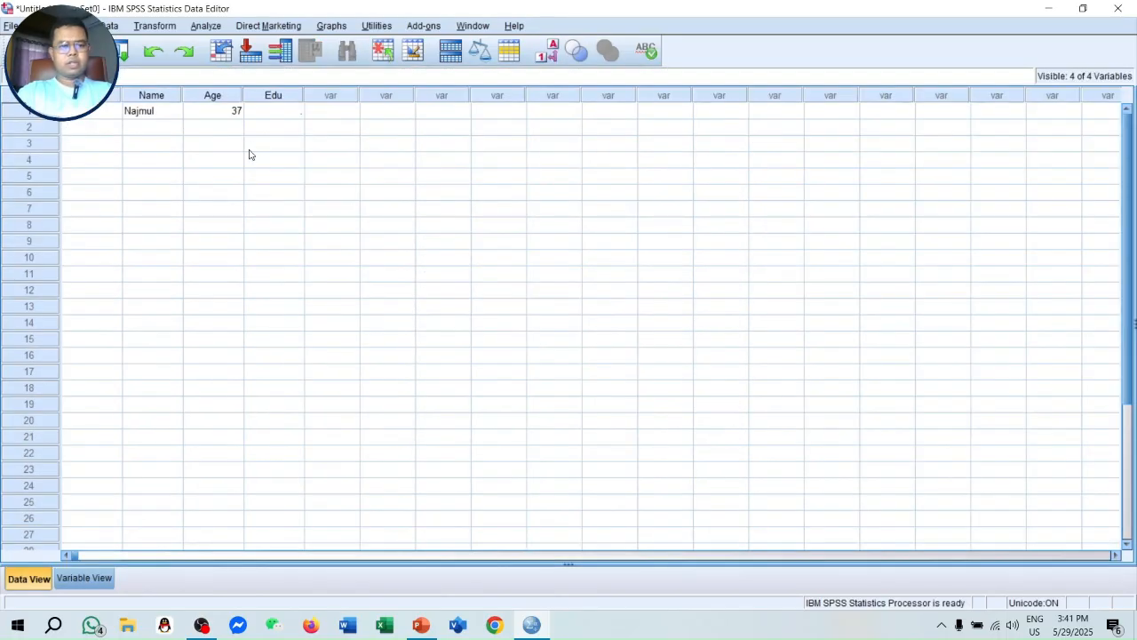
left_click(285, 112)
type("8")
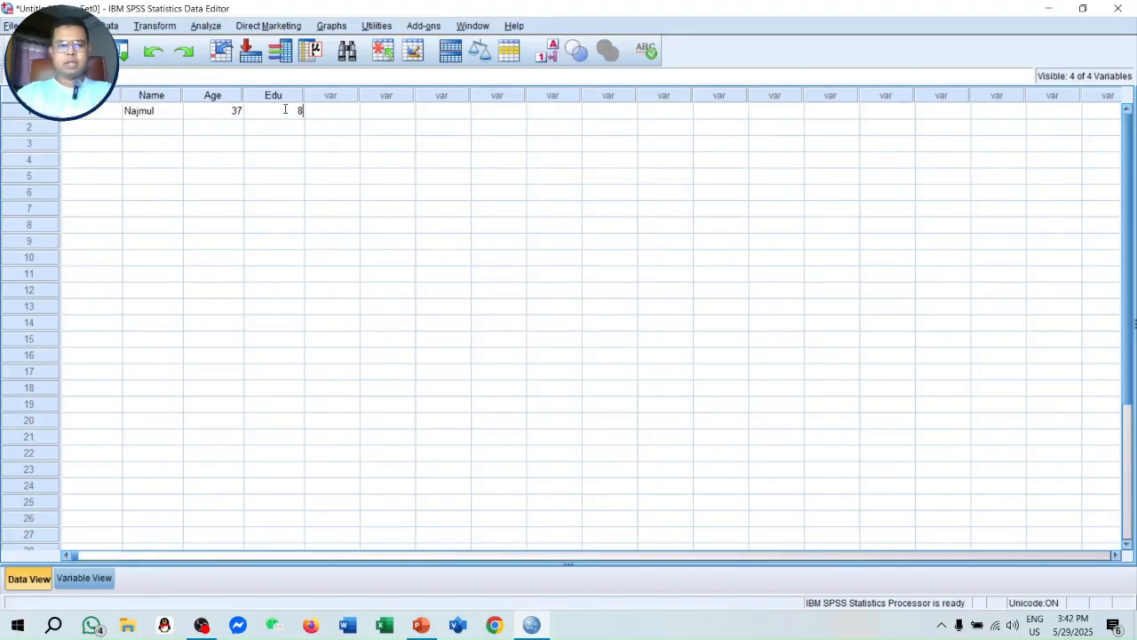
left_click(315, 215)
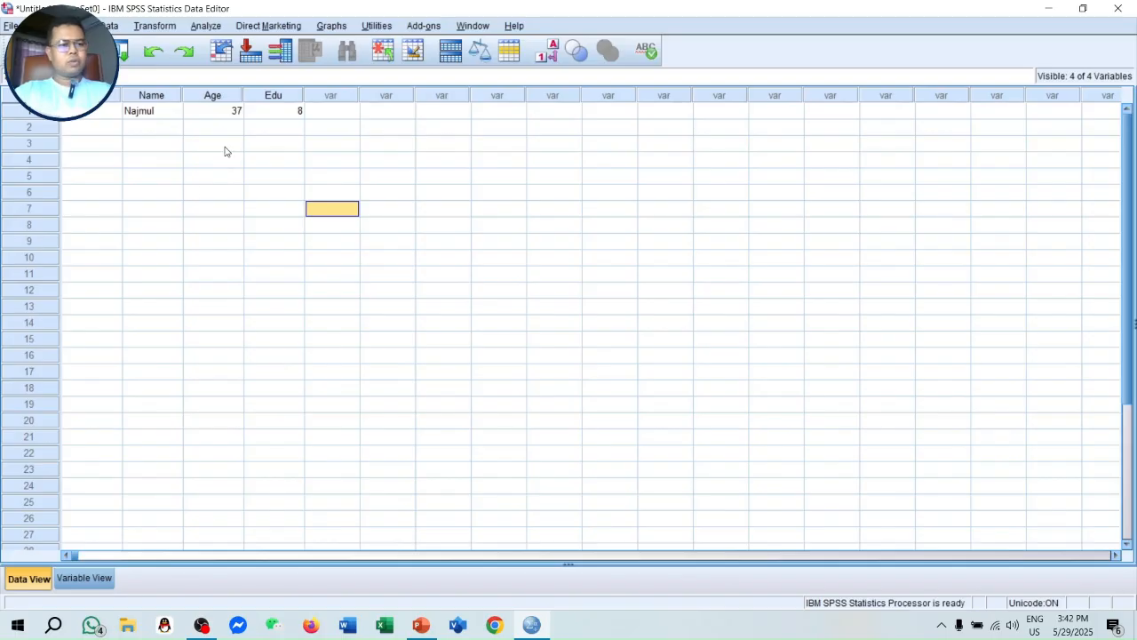
- Enter the second case with serial number 02, the respondent's name, age 36 and education code 7
left_click(116, 129)
type("02")
key("Tab")
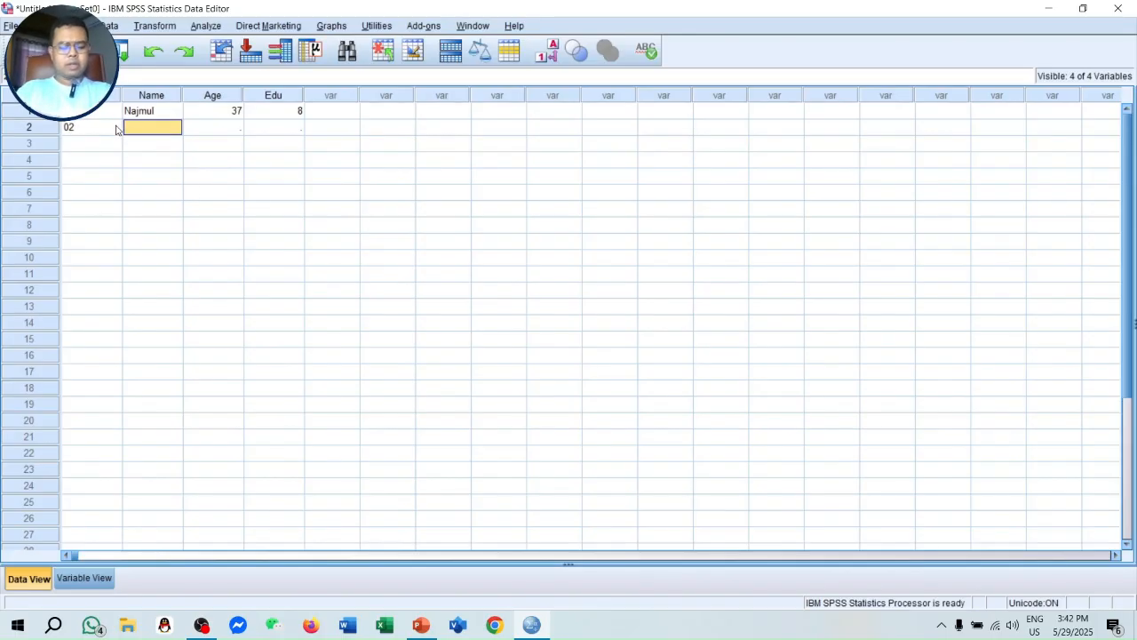
type("Hasan")
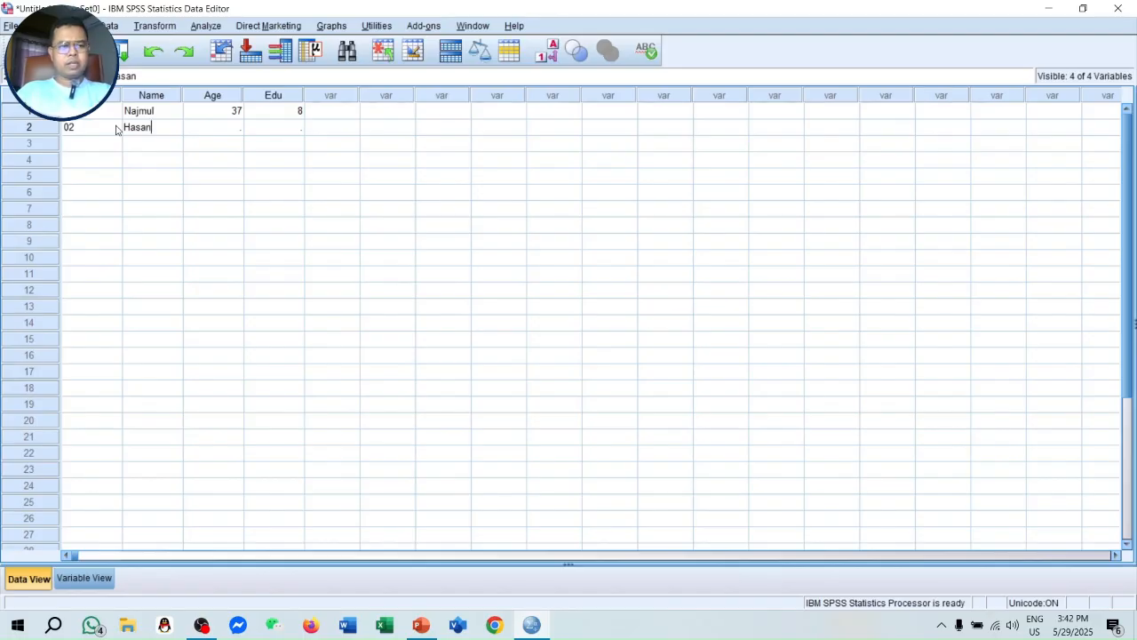
key("Tab")
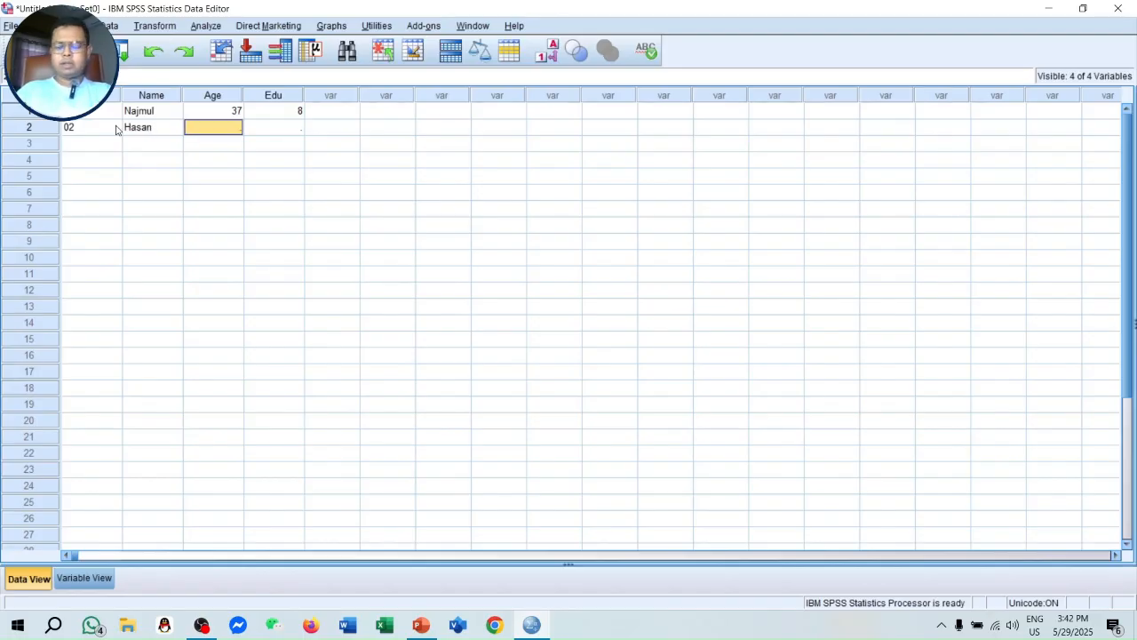
type("36")
key("Tab")
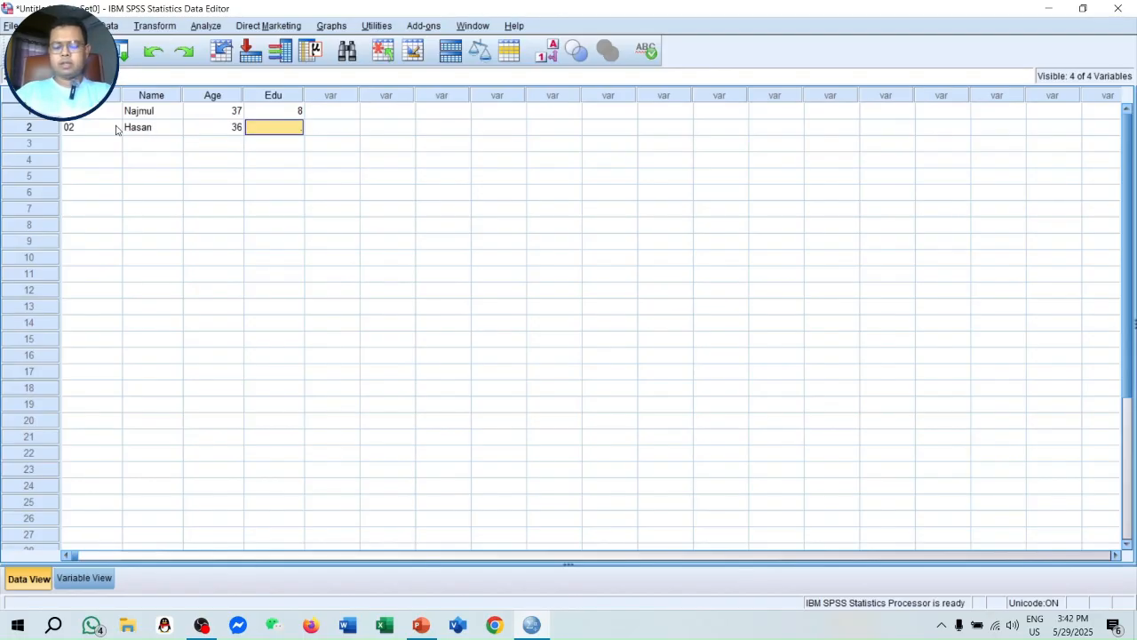
type("7")
key("Return")
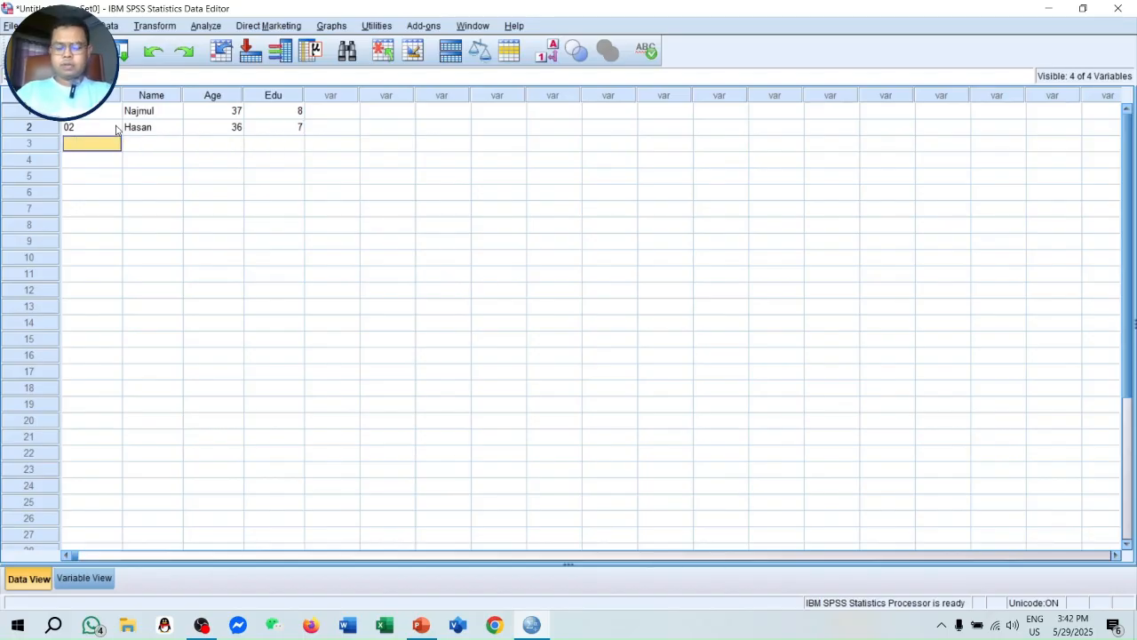
- Enter the third case with serial number 03, the respondent's name, age 25 and education code 5
type("03")
key("Tab")
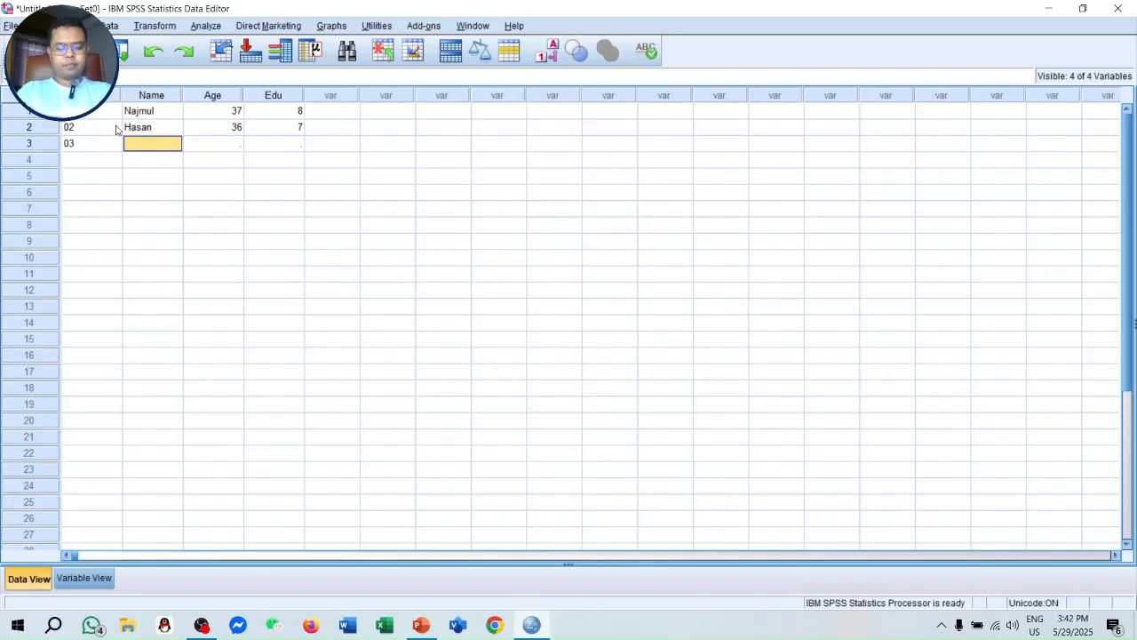
type("Supto")
key("Tab")
type("25")
key("Tab")
type("5")
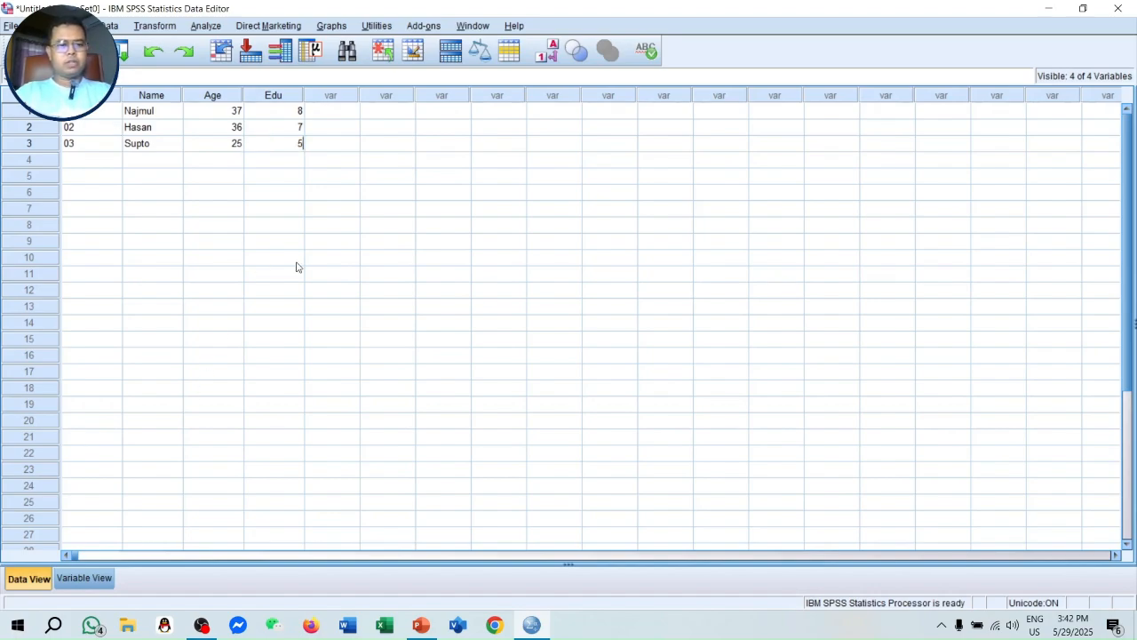
left_click(288, 303)
- Review the Interface Overview slide in PowerPoint, and return to SPSS to look at the variable definitions and the entered data
key("alt+Tab")
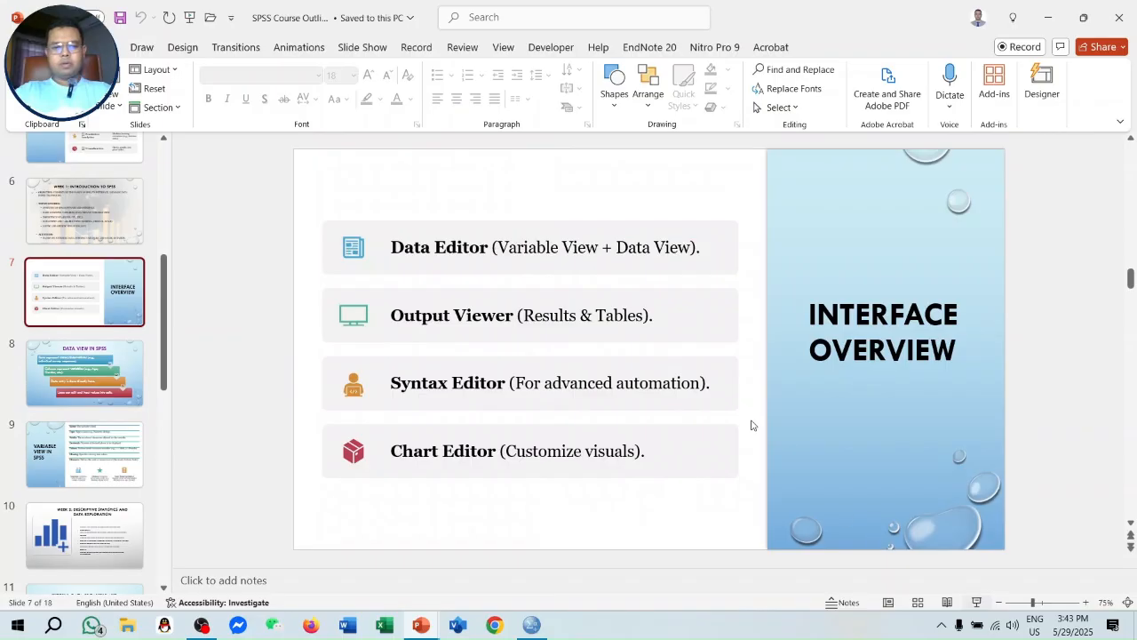
key("shift+F5")
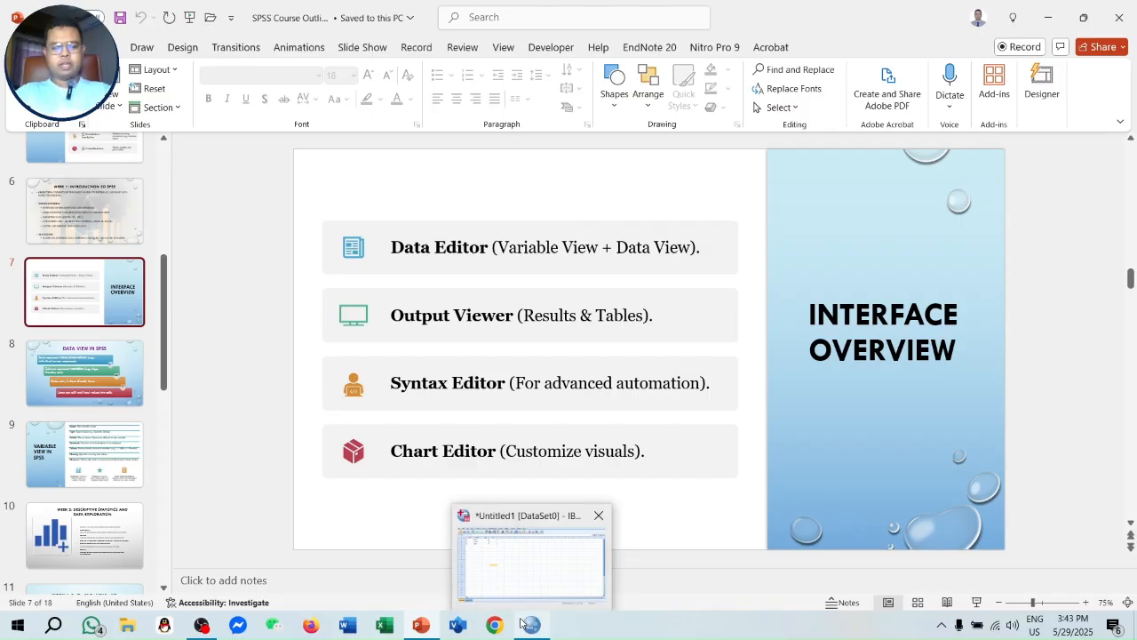
left_click(532, 625)
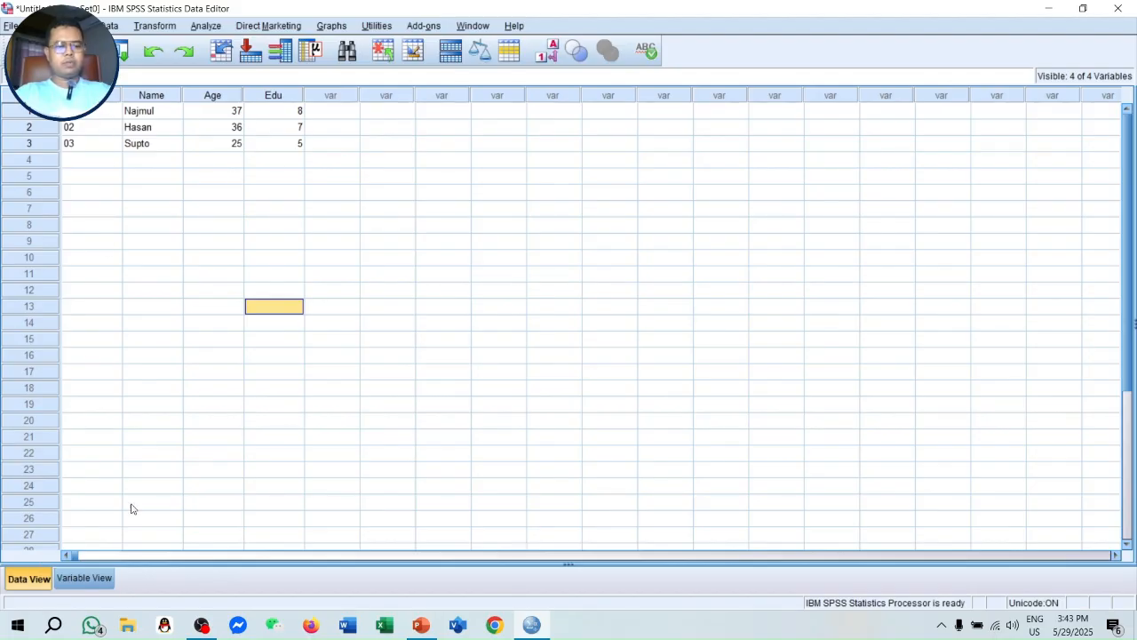
left_click(94, 580)
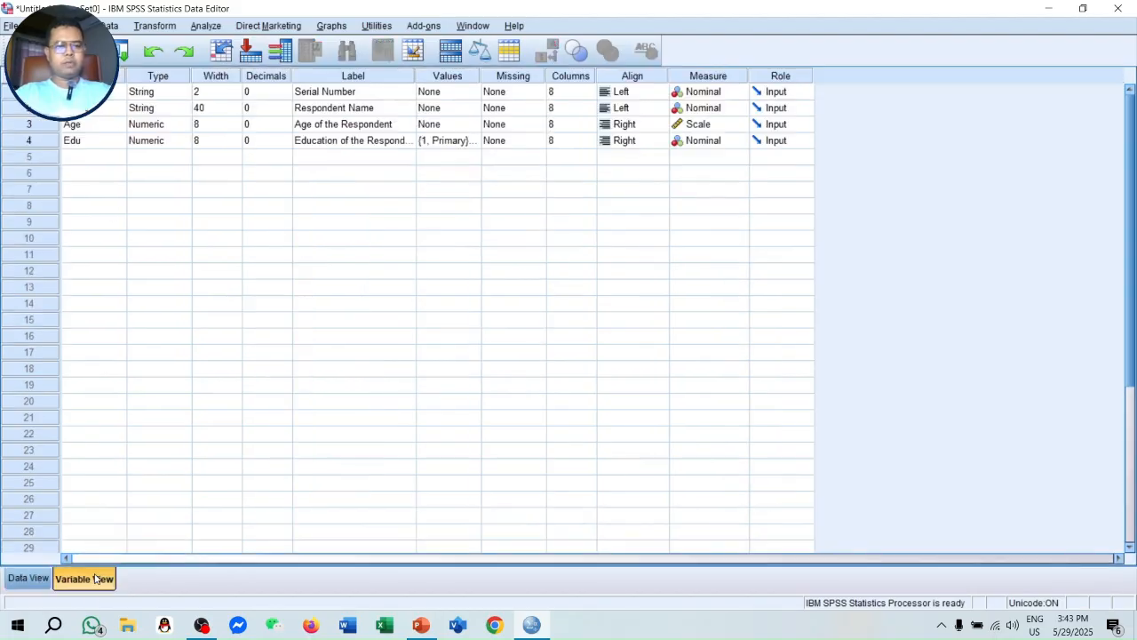
left_click(29, 579)
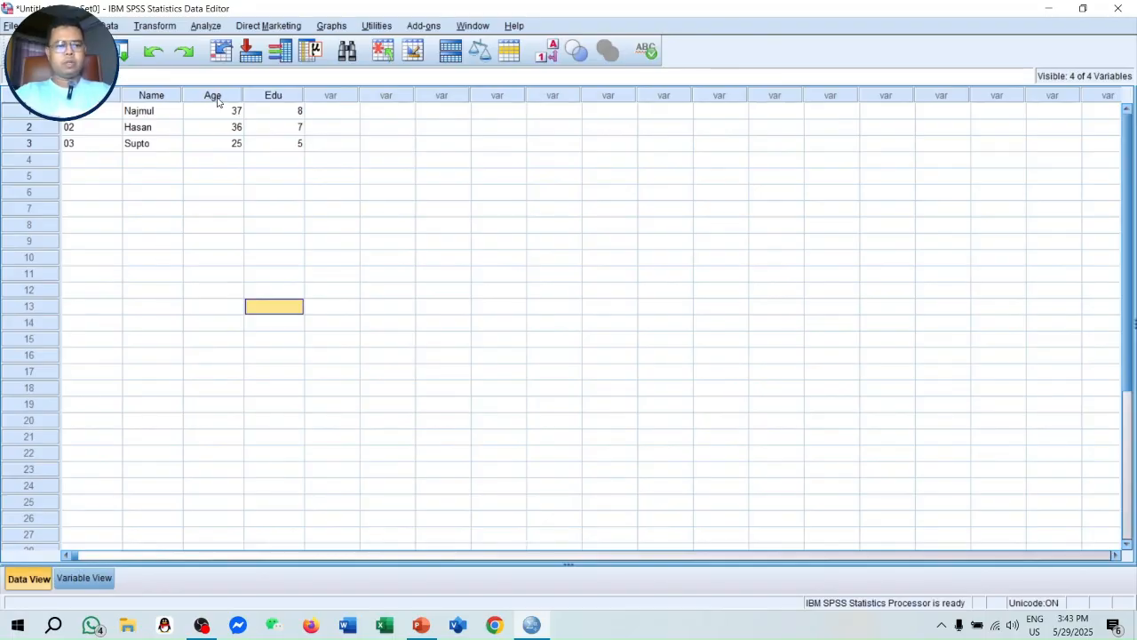
- Run a Frequencies analysis on the Age of the Respondent variable with the mean included
left_click(206, 27)
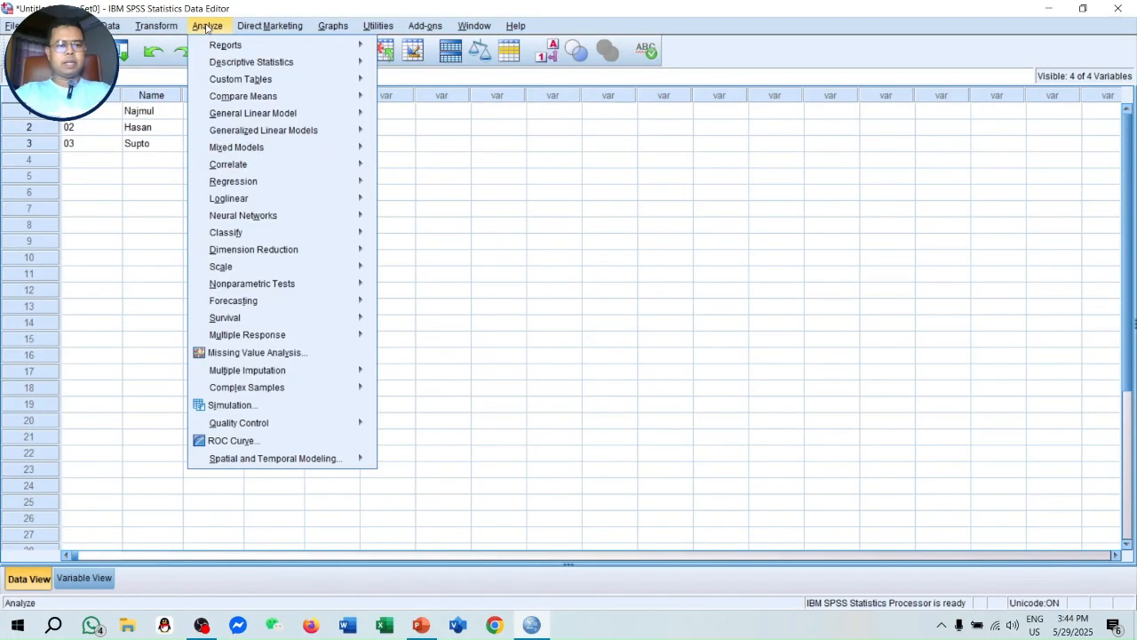
mouse_move(246, 64)
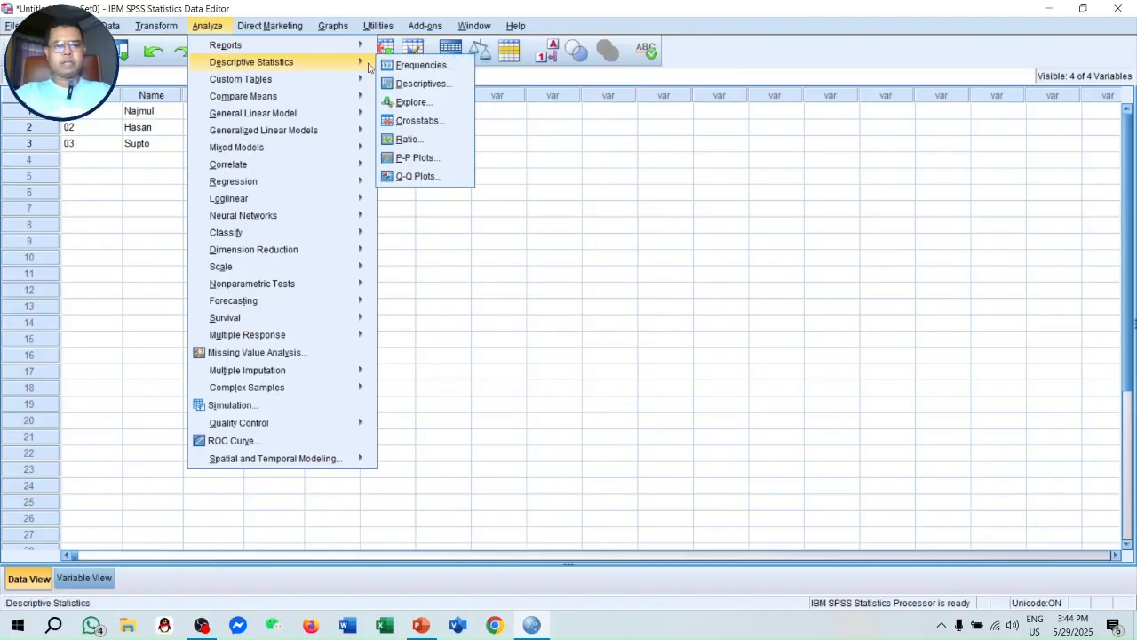
left_click(410, 66)
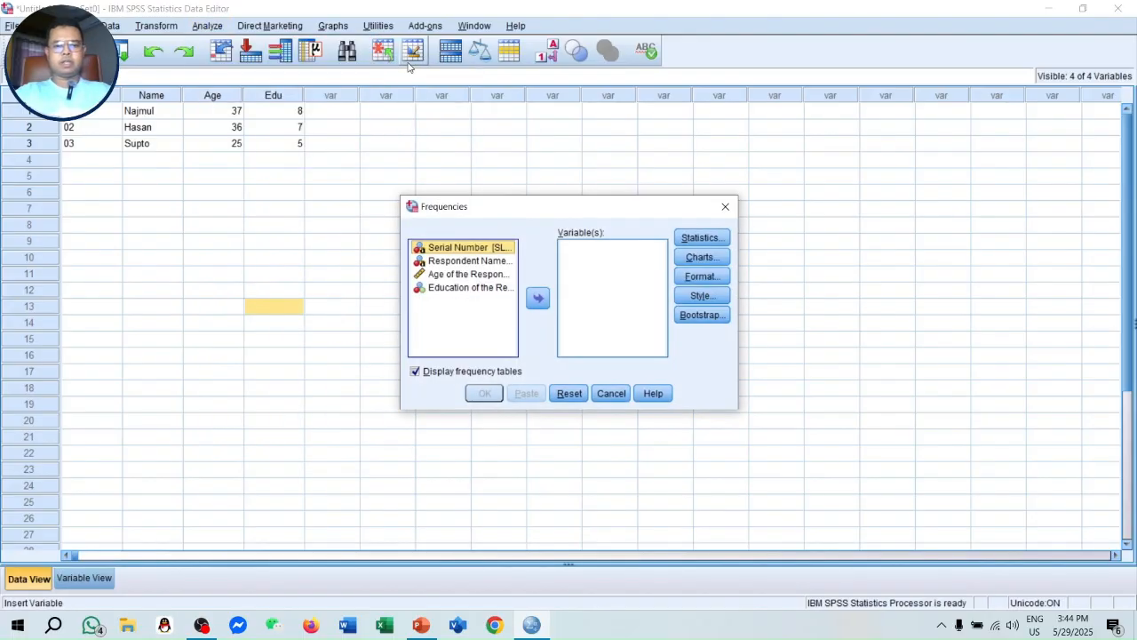
left_click(463, 275)
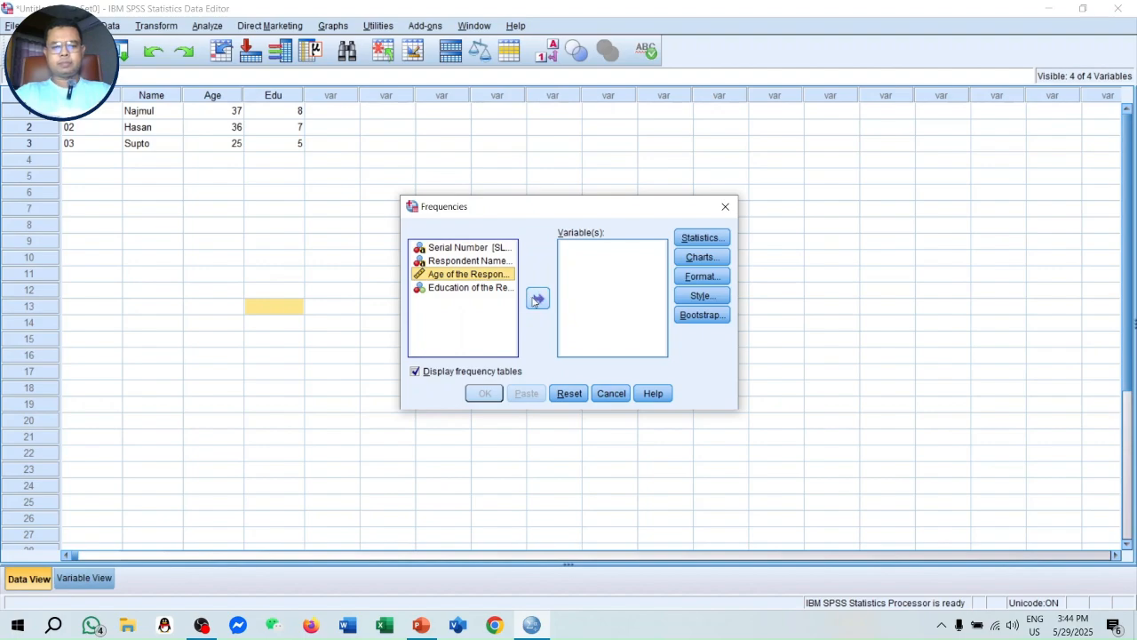
left_click(536, 300)
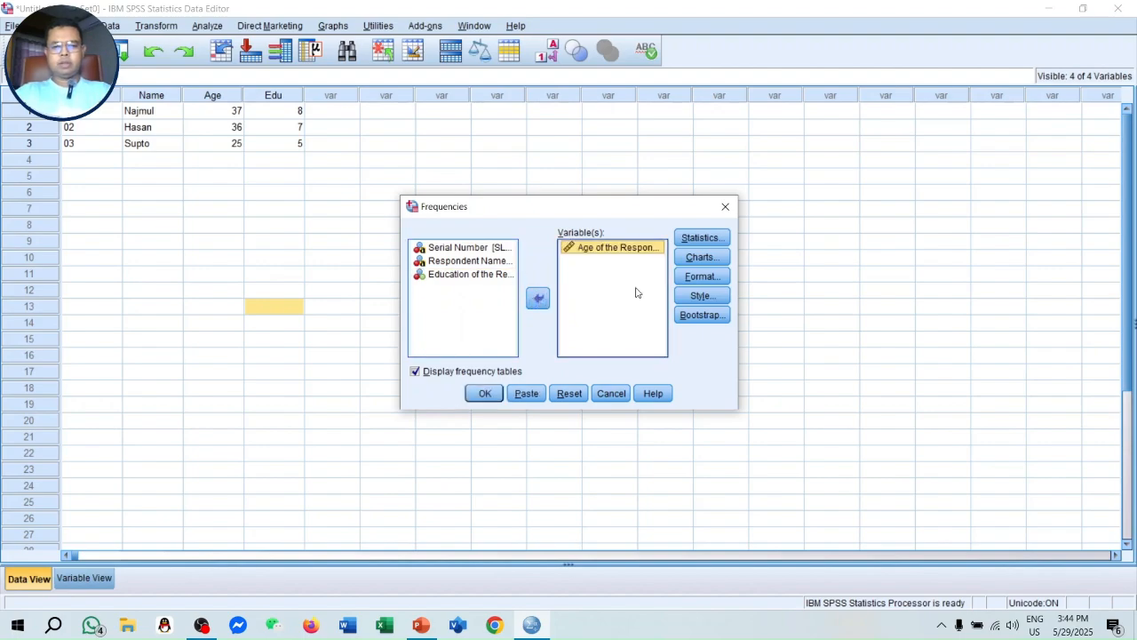
left_click(699, 238)
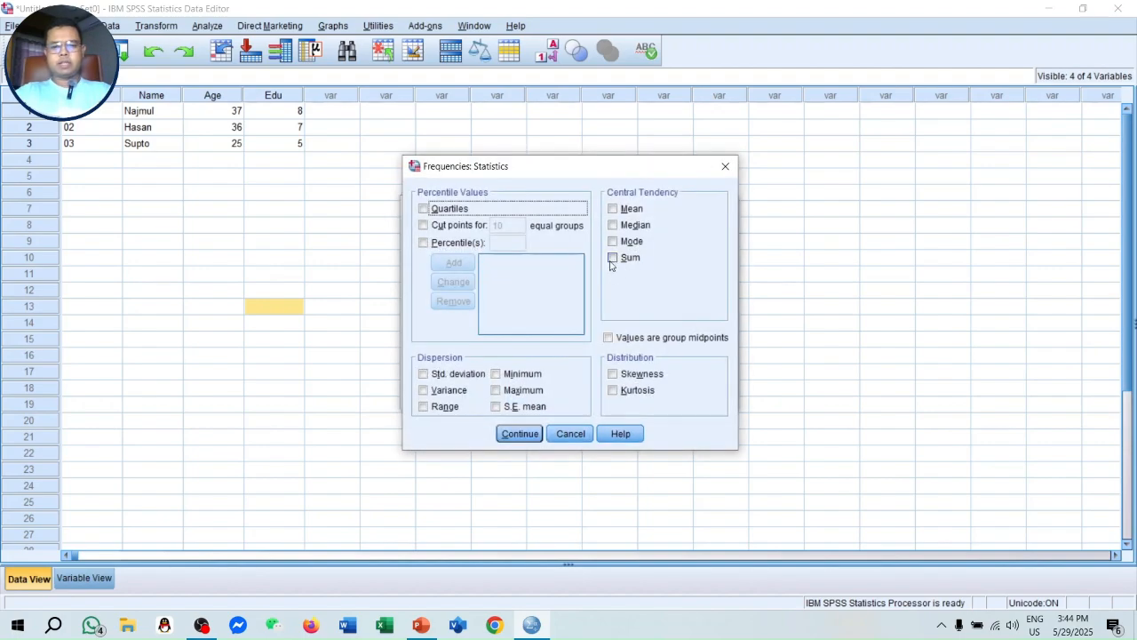
left_click(612, 209)
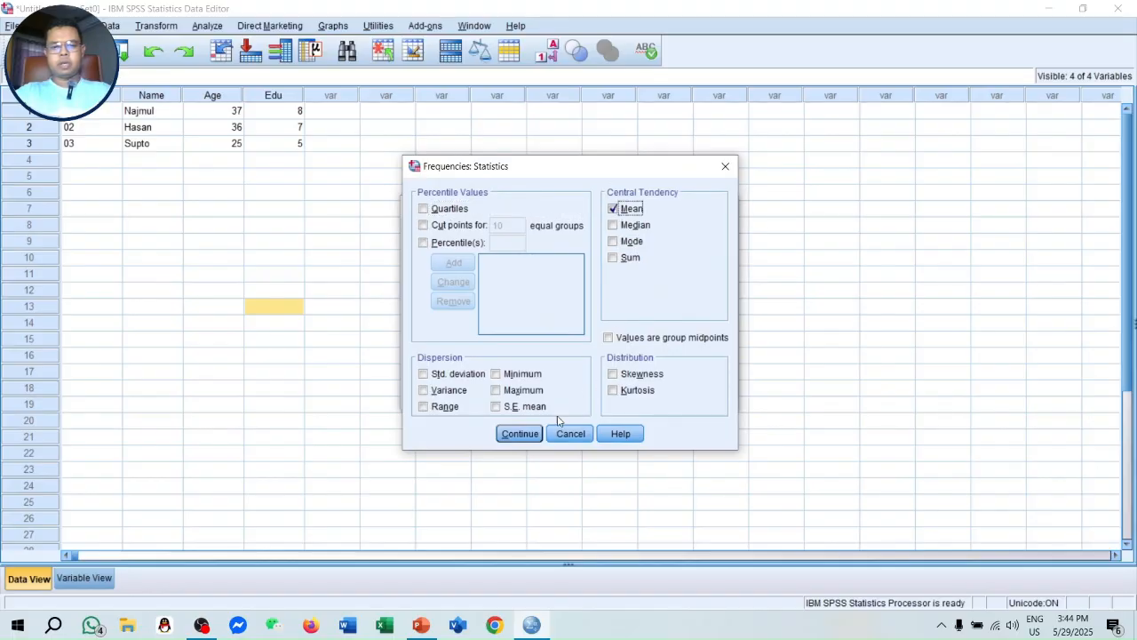
left_click(521, 433)
left_click(485, 394)
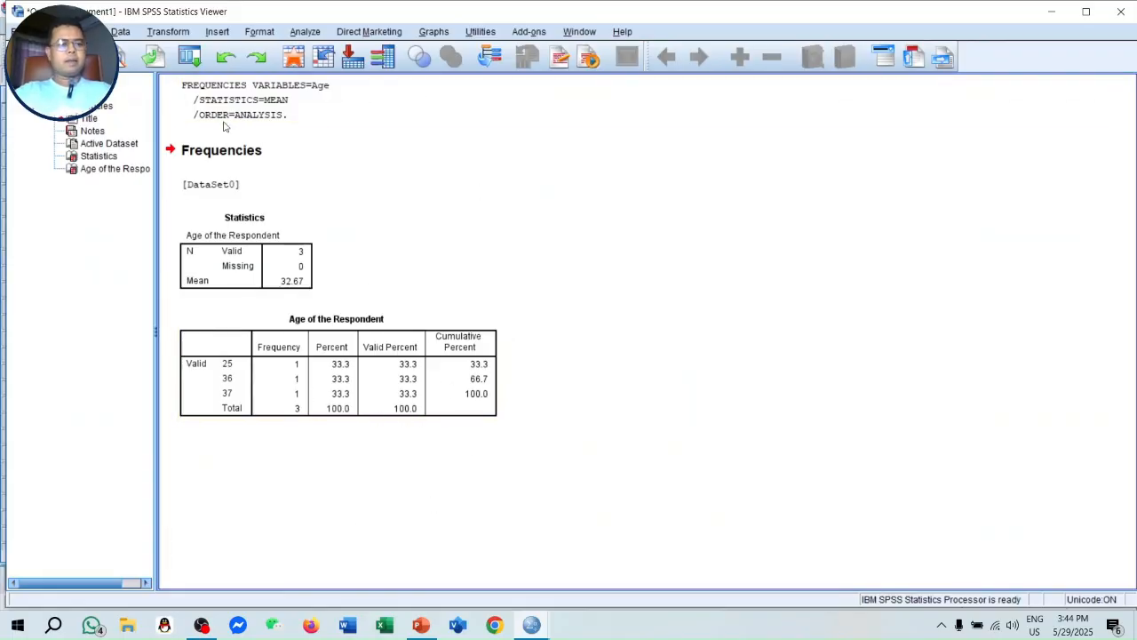
- Rerun the Frequencies analysis of age from the output window with a bar chart of frequencies added
left_click(184, 58)
left_click(200, 82)
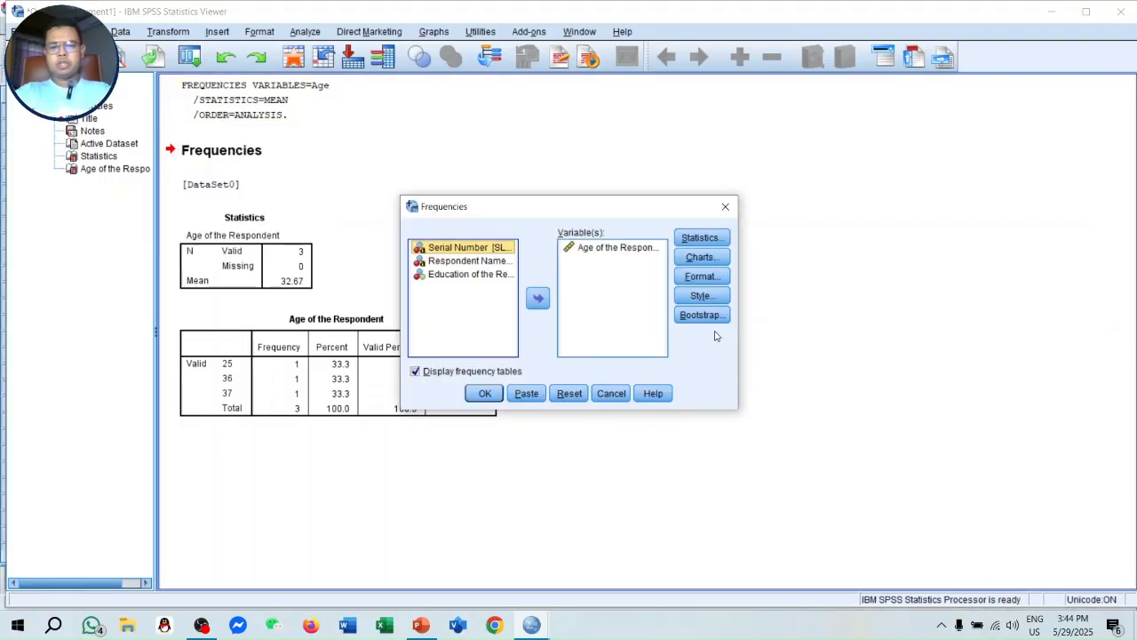
left_click(701, 257)
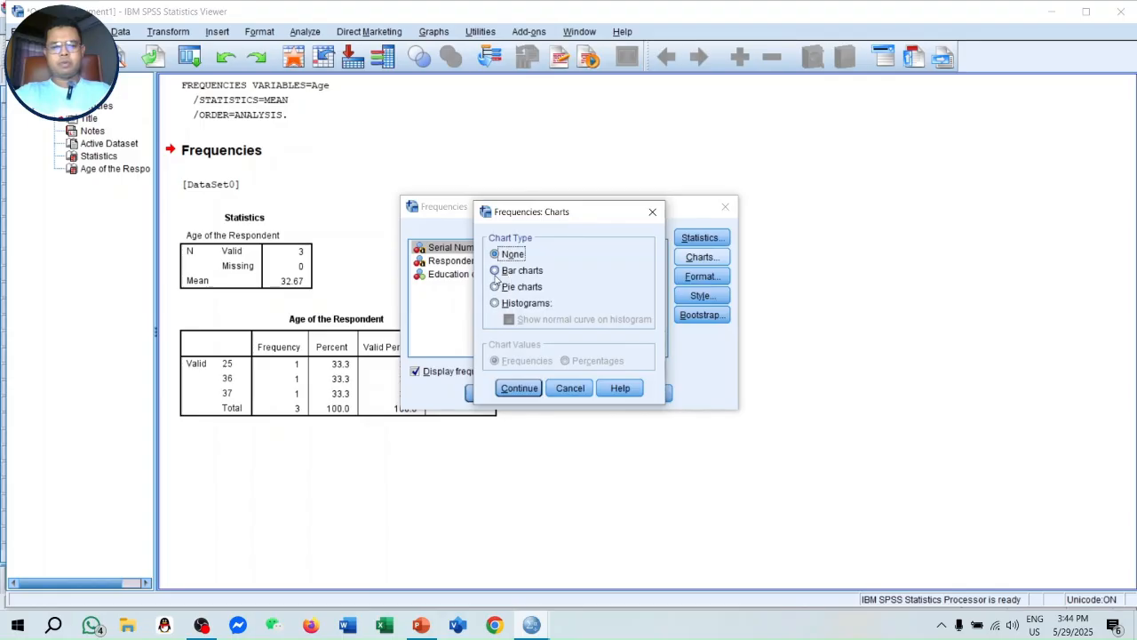
left_click(496, 271)
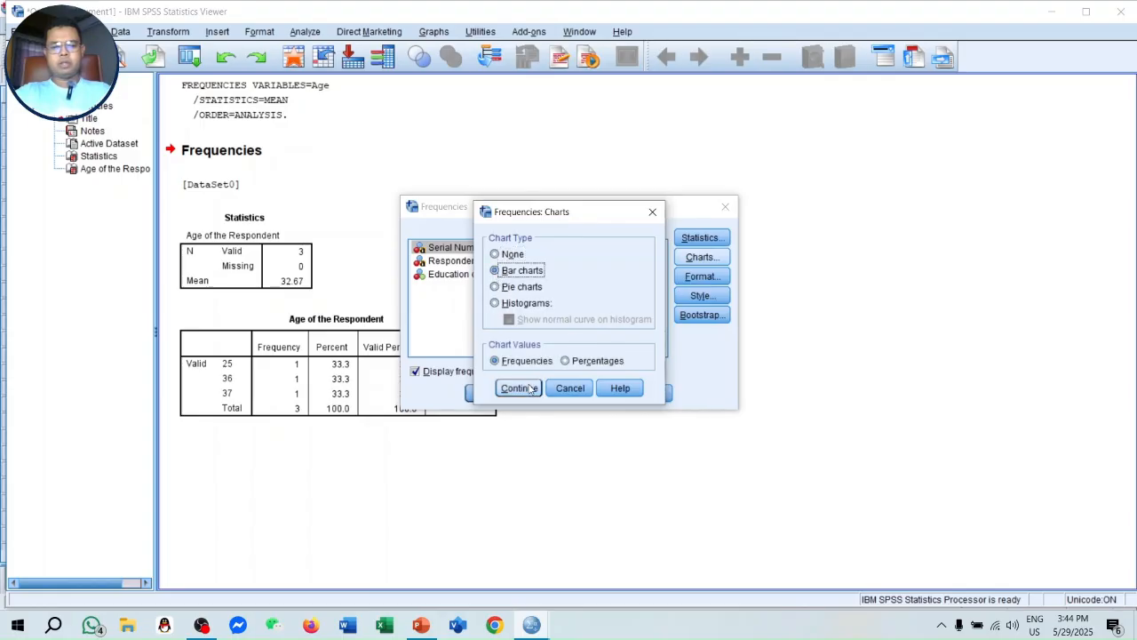
left_click(573, 389)
left_click(486, 394)
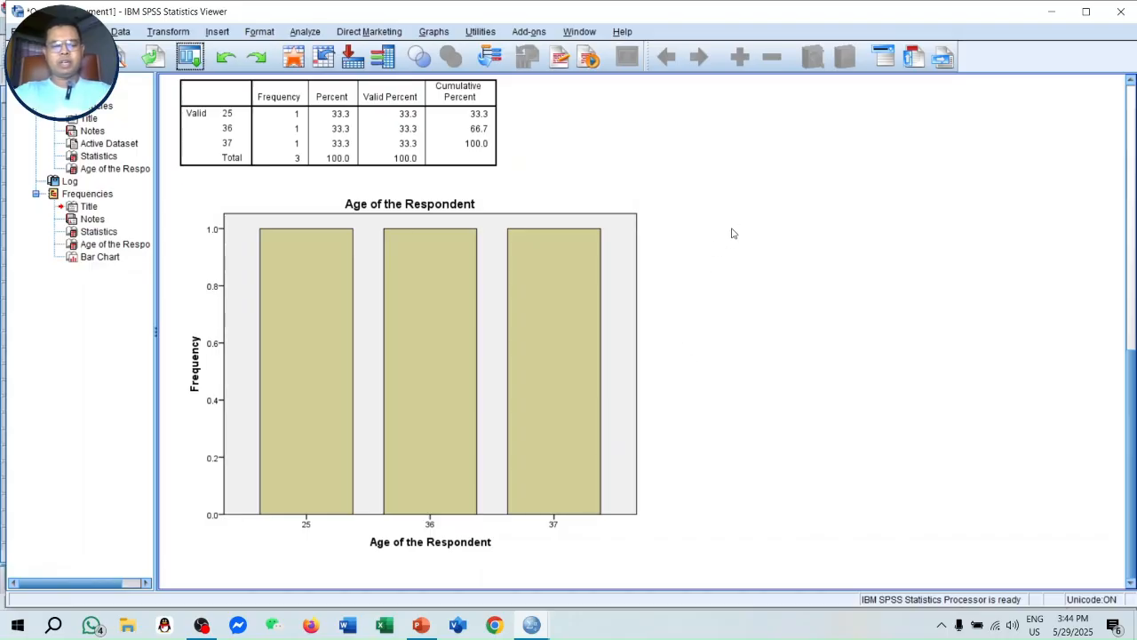
scroll(726, 226, "up", 10)
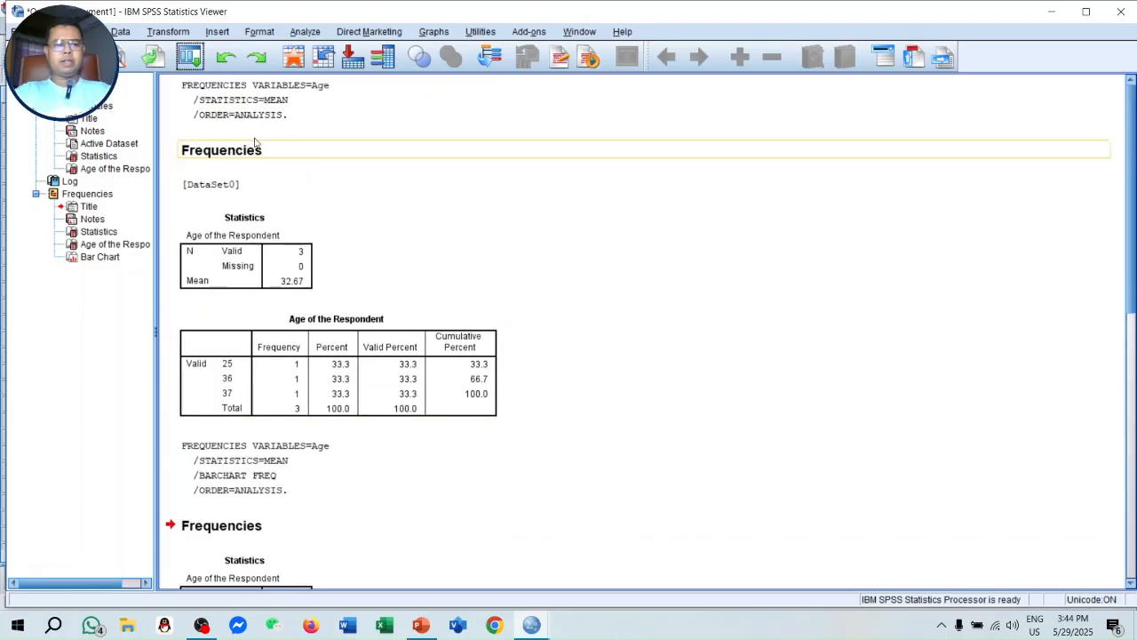
- Paste the age Frequencies analysis as command syntax into the Syntax Editor and maximize that window
left_click(189, 56)
left_click(206, 85)
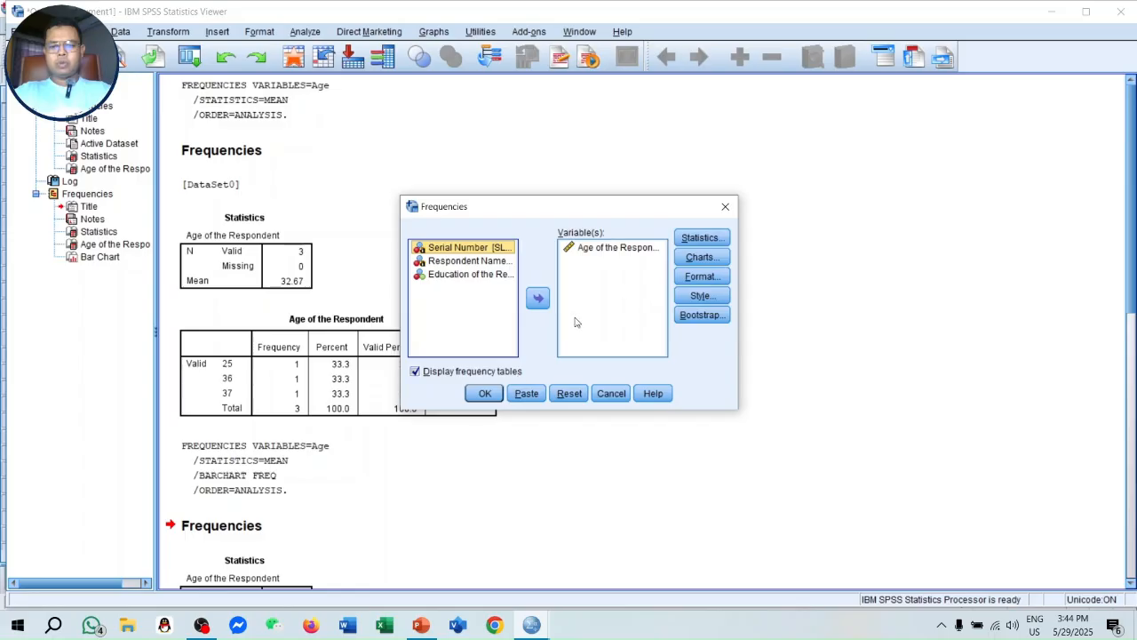
left_click(527, 393)
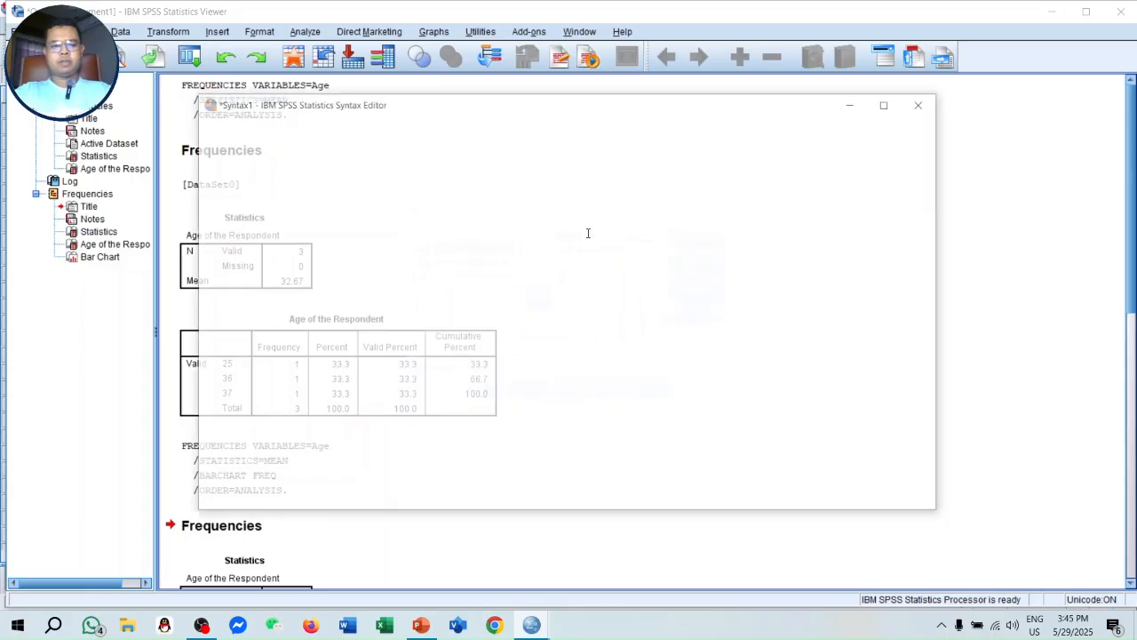
left_click(889, 103)
- Run all of the pasted commands, from DATASET ACTIVATE through the FREQUENCIES block for Age
left_click_drag(356, 184, 192, 124)
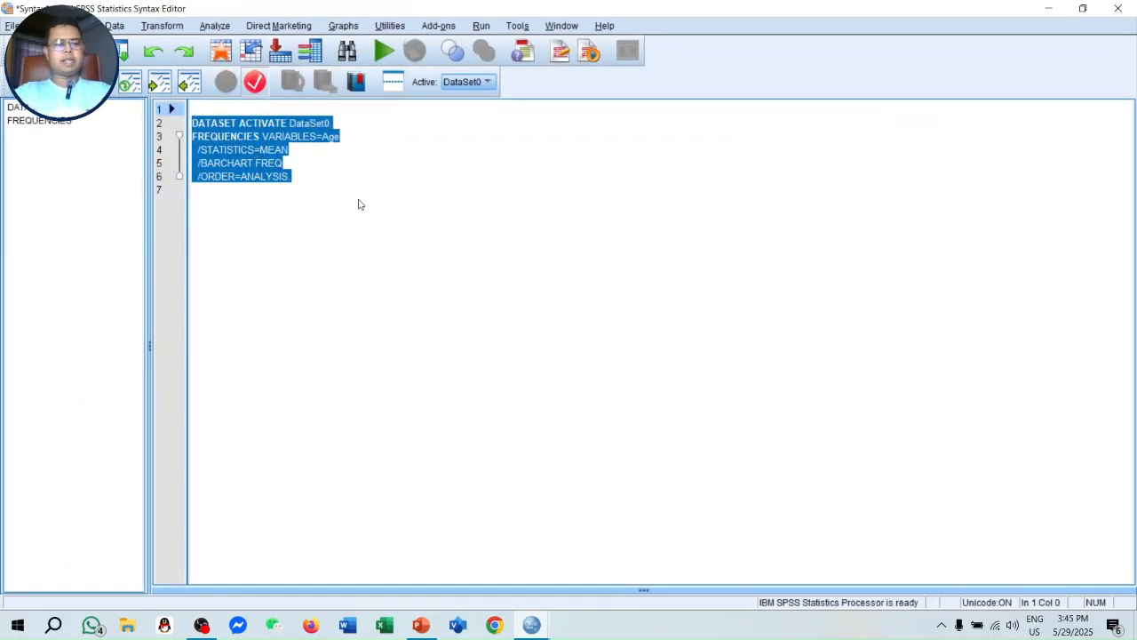
left_click(363, 206)
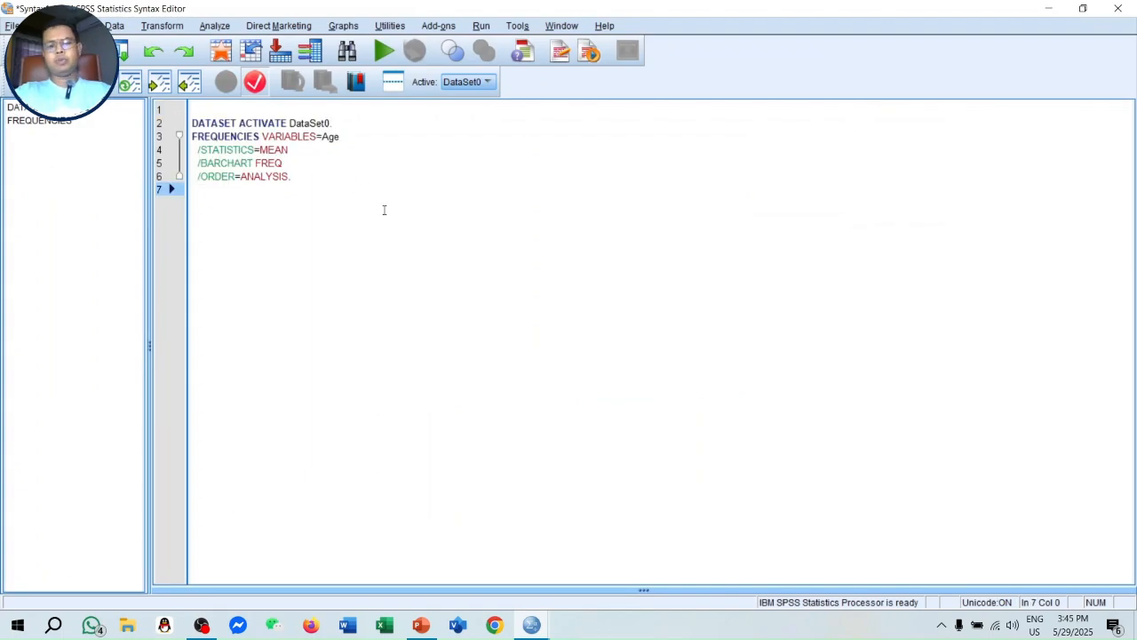
left_click_drag(316, 187, 192, 111)
left_click(334, 213)
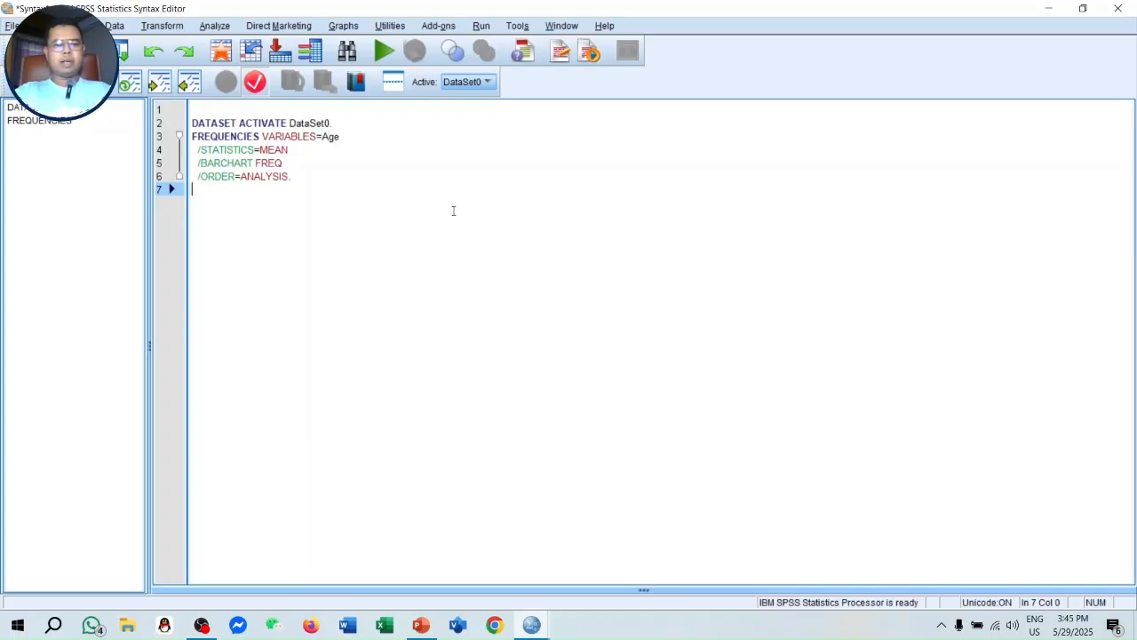
left_click_drag(312, 188, 181, 111)
left_click(258, 187)
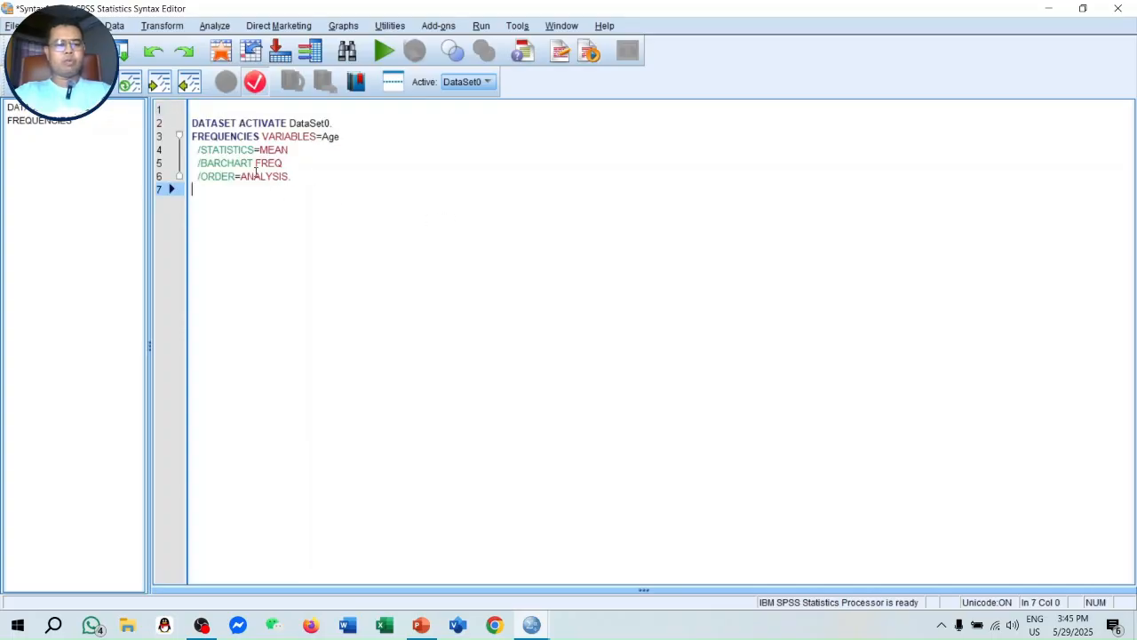
left_click_drag(305, 181, 181, 112)
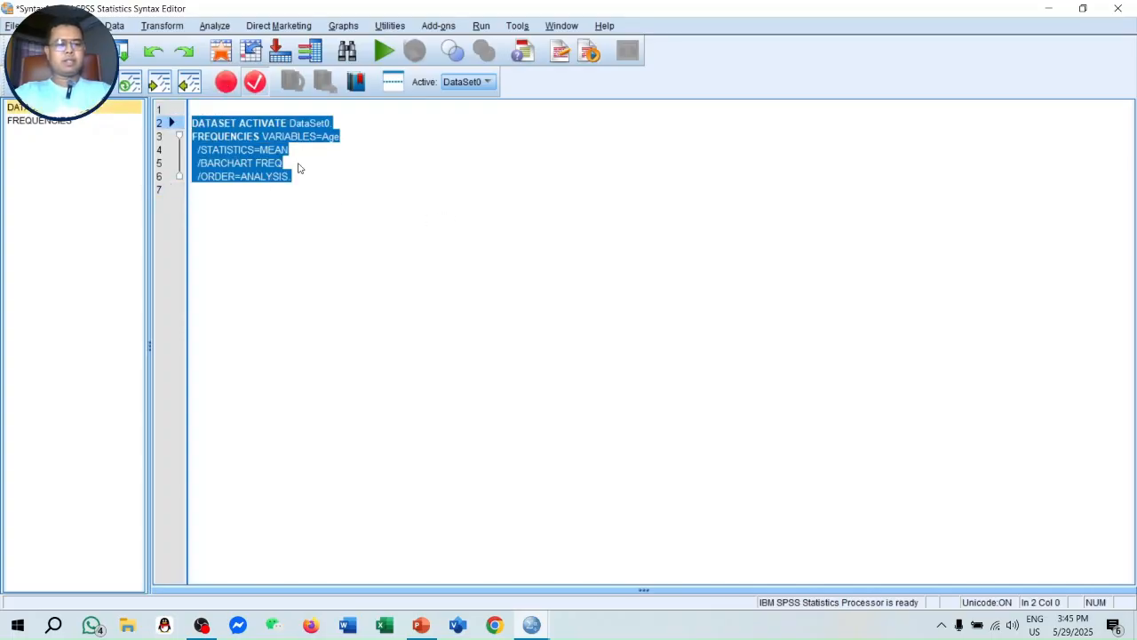
left_click(385, 51)
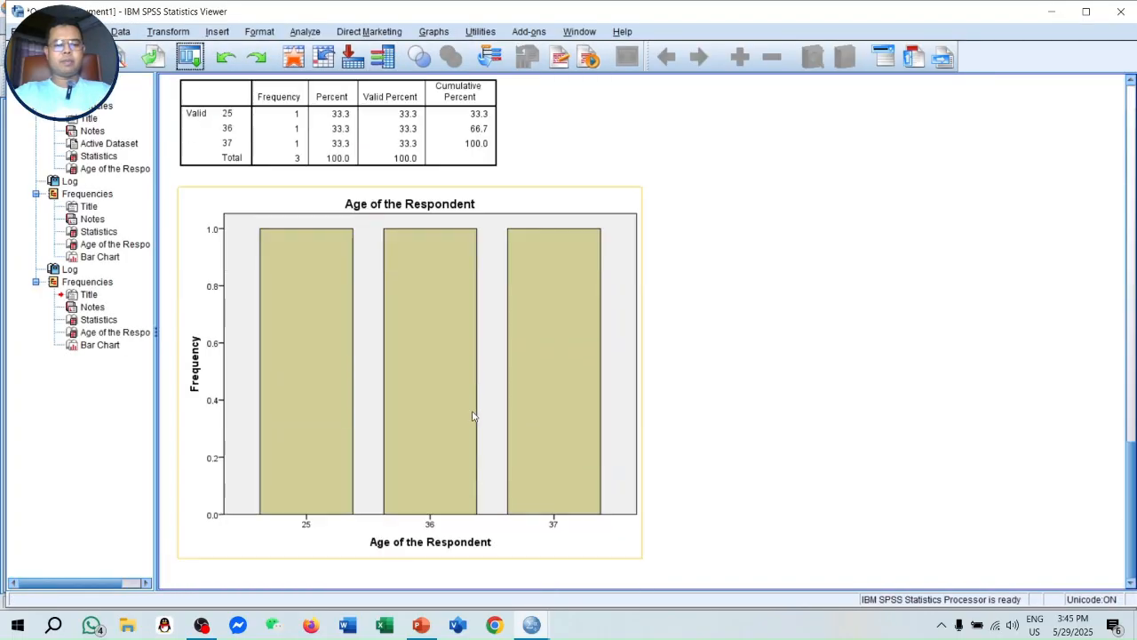
- Check the Interface Overview slide in PowerPoint, and minimize it to return to the age bar chart in the SPSS output
key("alt+Tab")
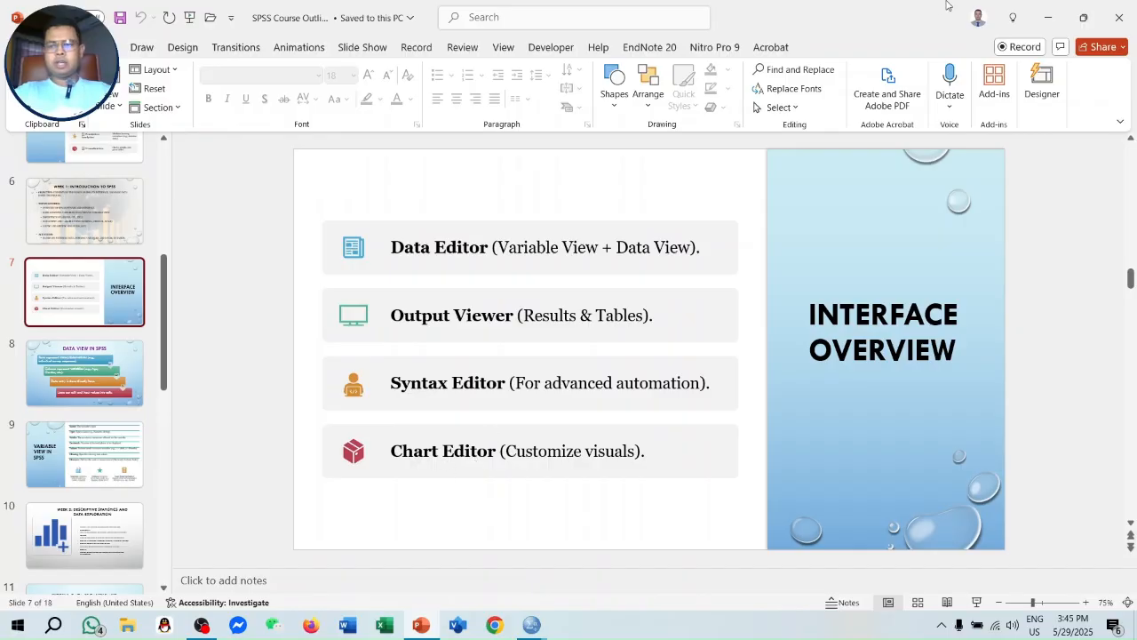
left_click(1048, 18)
scroll(487, 472, "down", 3)
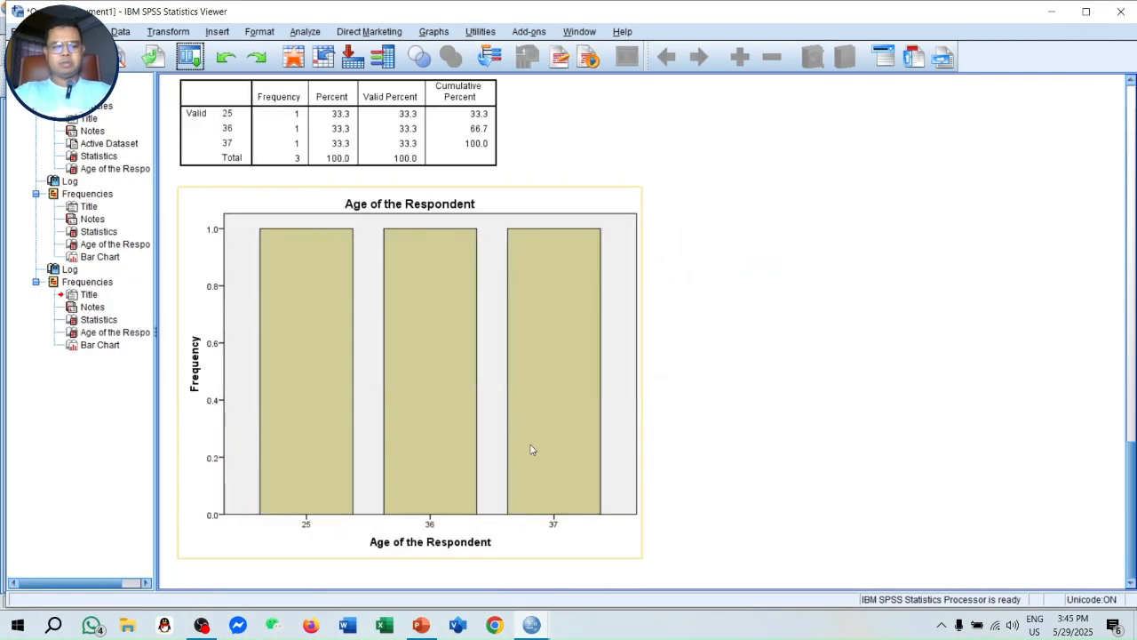
- Open the latest age bar chart from the output in the Chart Editor and maximize the editor window
left_click(447, 338)
double_click(448, 340)
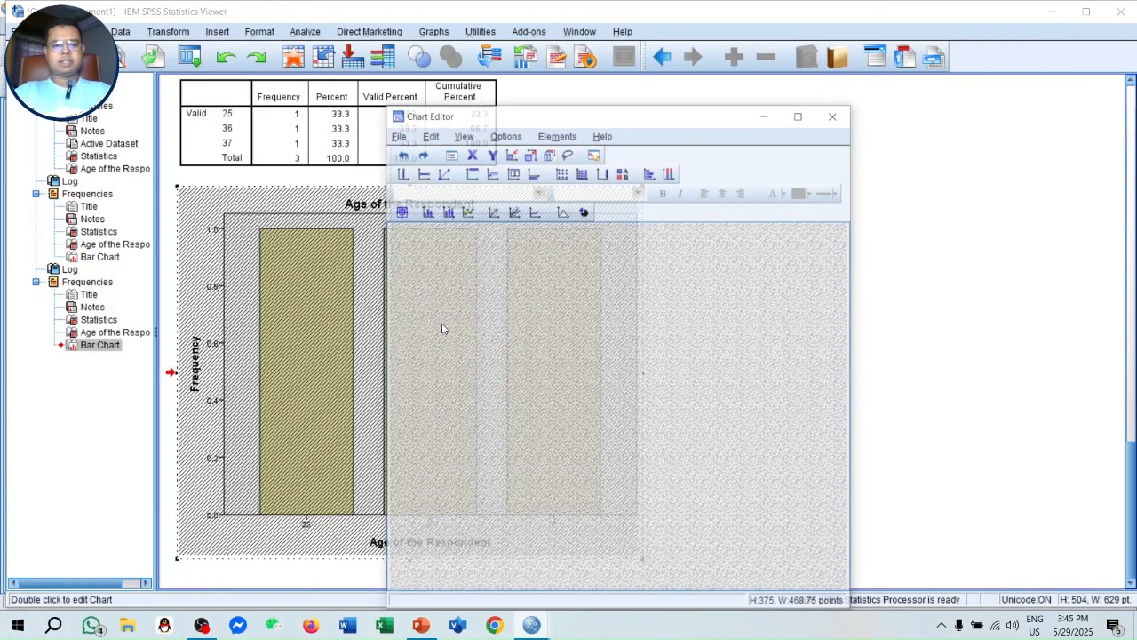
left_click(802, 117)
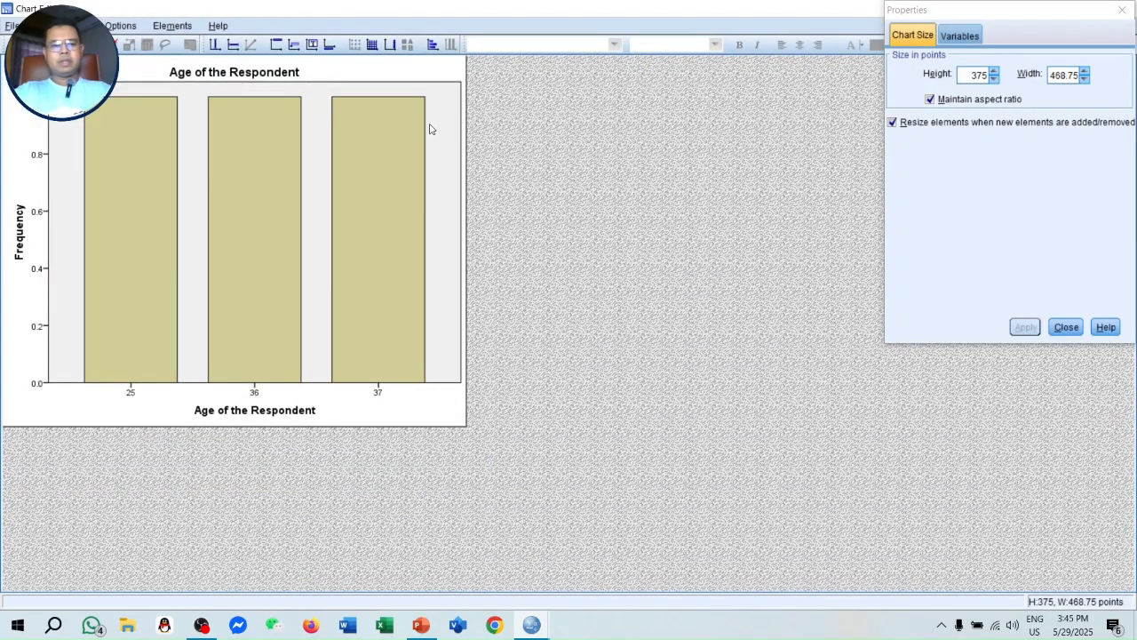
- Change the age chart's element type from Bar to Pie, apply it, and close the Chart Editor to return to the output
left_click(972, 39)
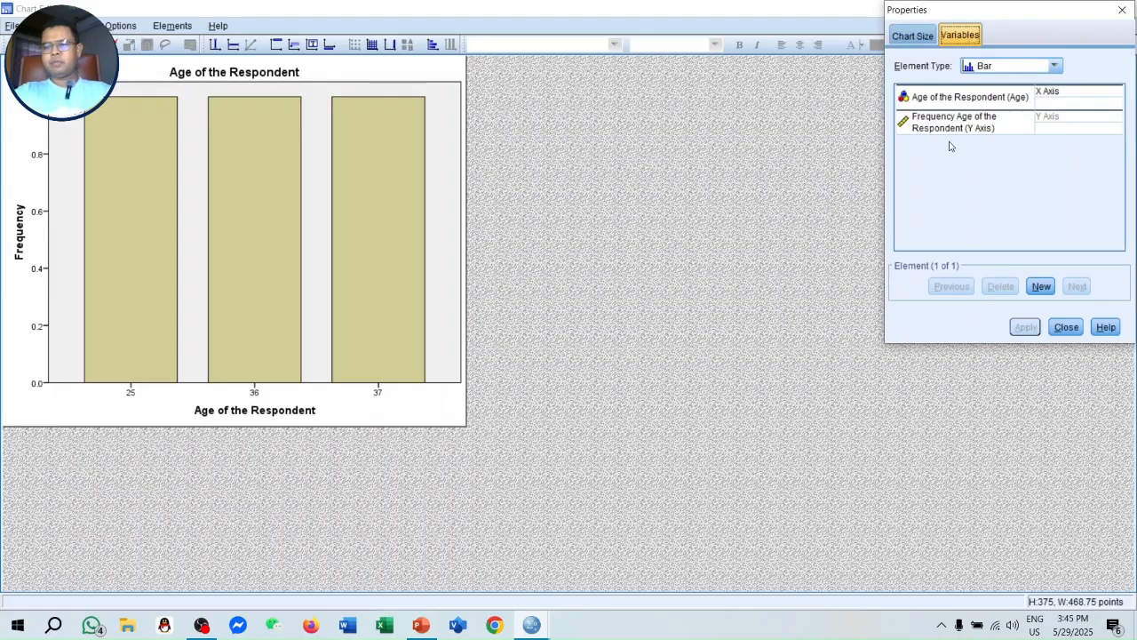
left_click(1040, 70)
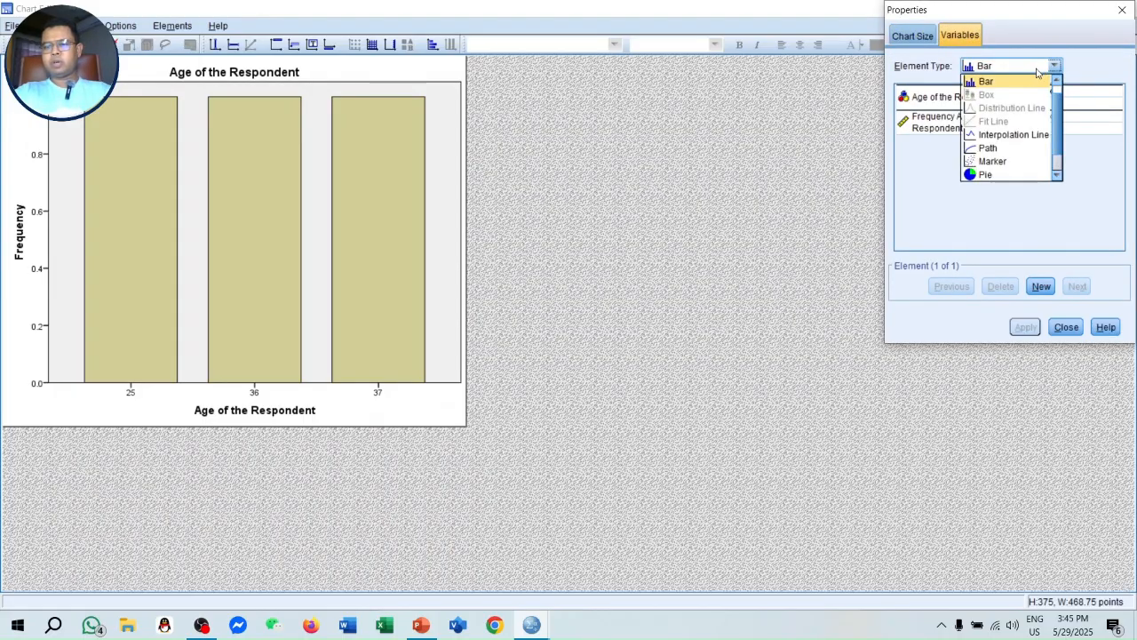
left_click(988, 174)
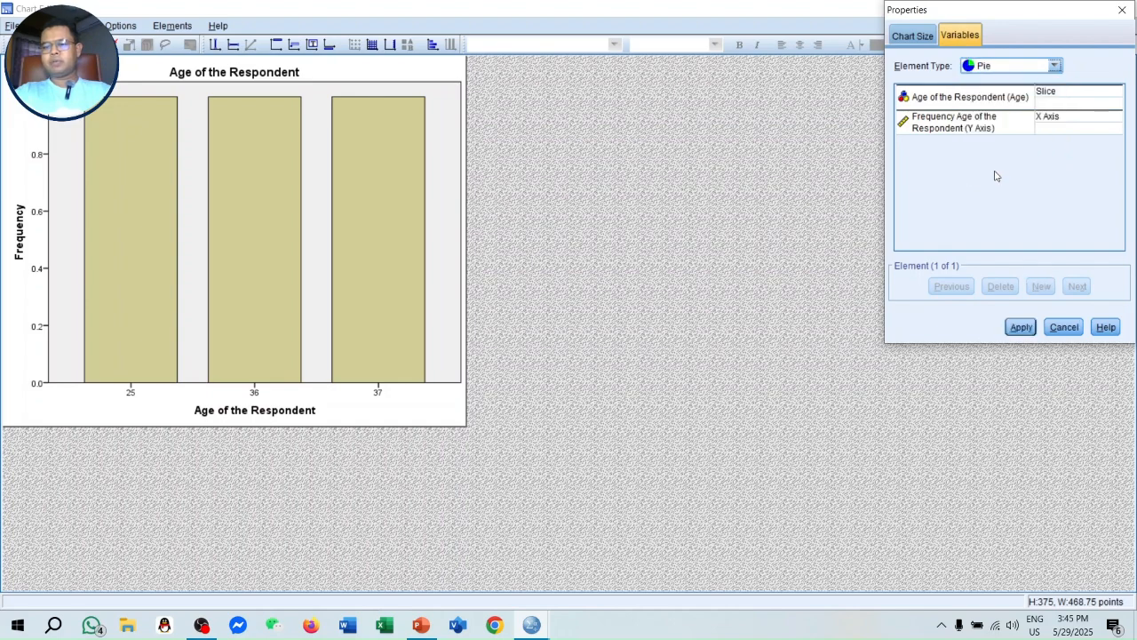
left_click(1021, 327)
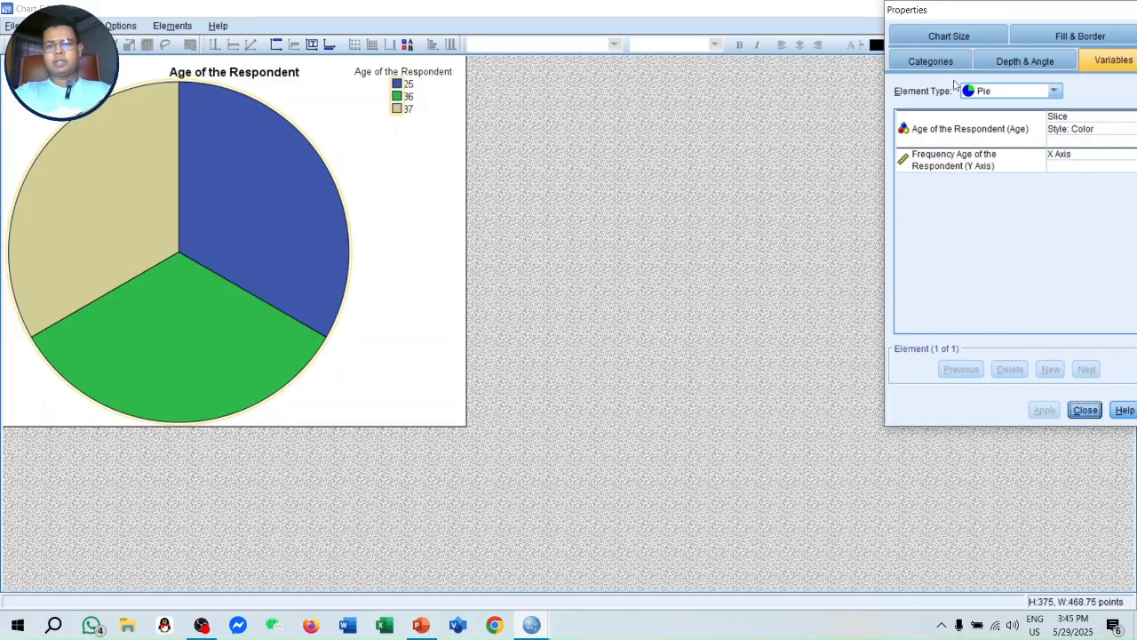
left_click(872, 45)
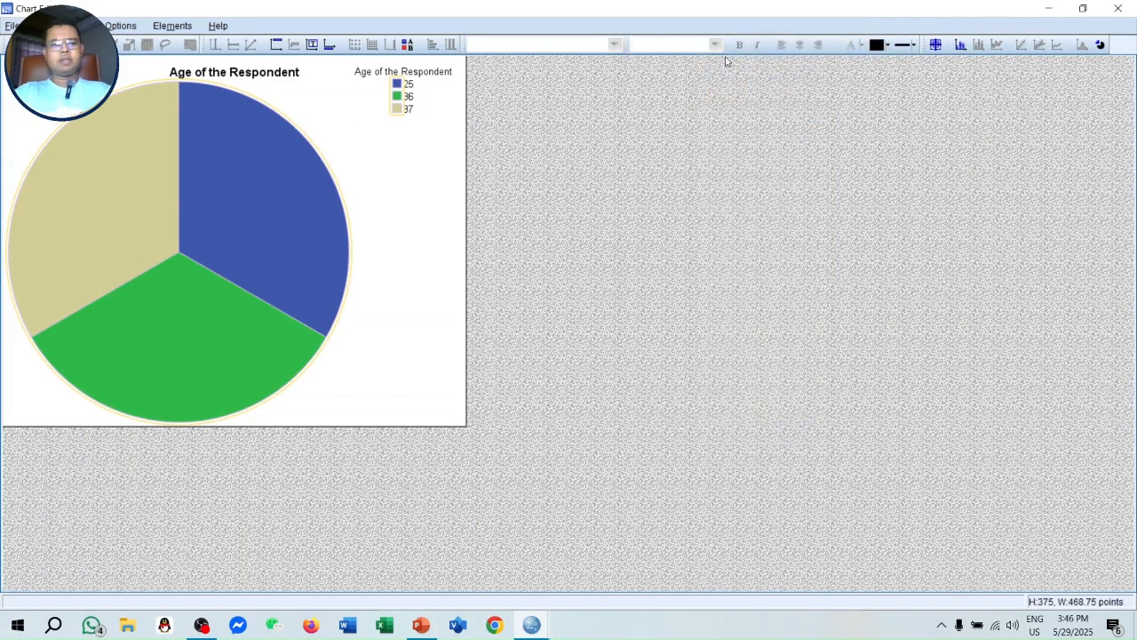
left_click(1117, 9)
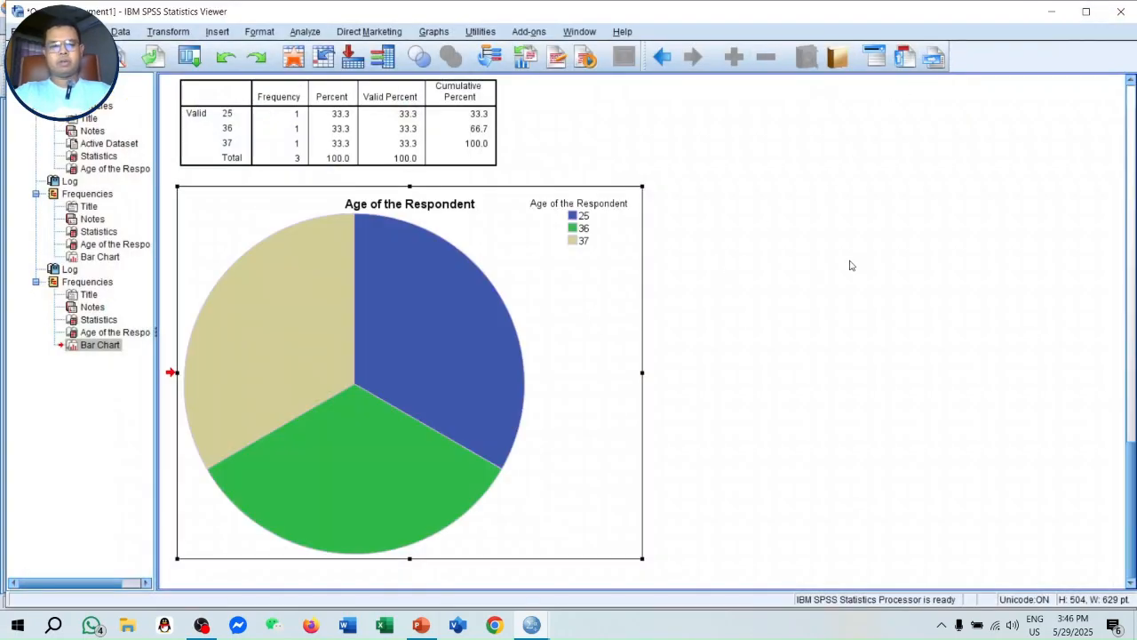